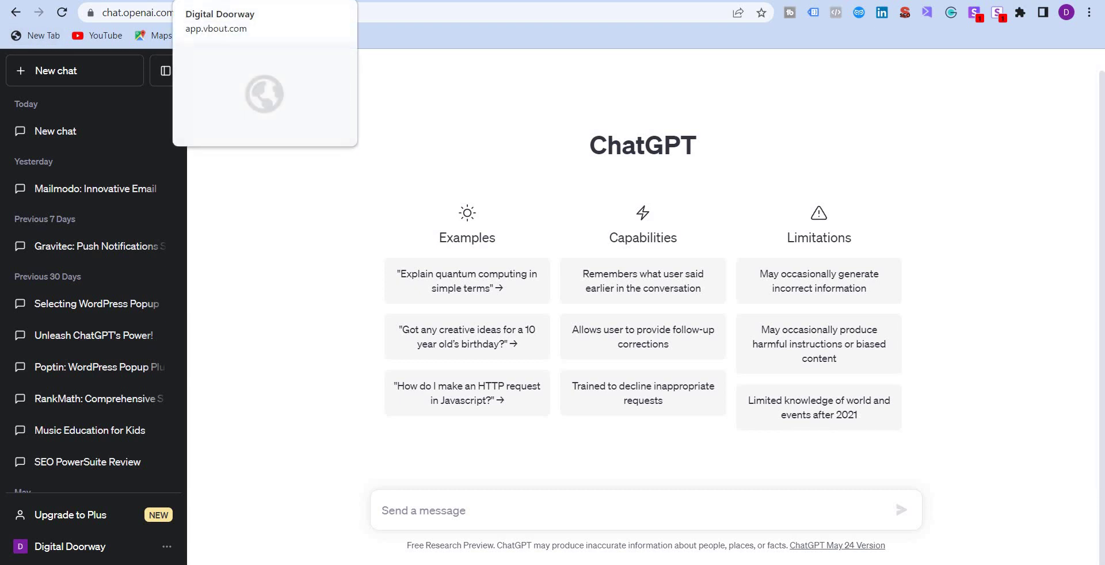
Ask ChatGPT for a family beach vacation email script with summer getaway, spa and kids-entertainment keywords
key(ctrl+Tab)
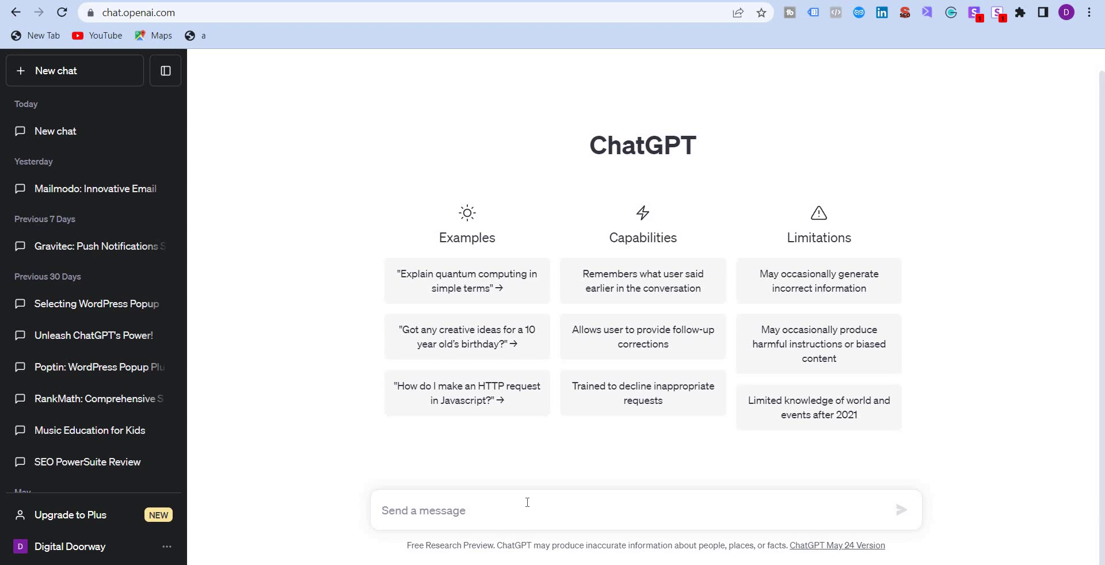
text(write)
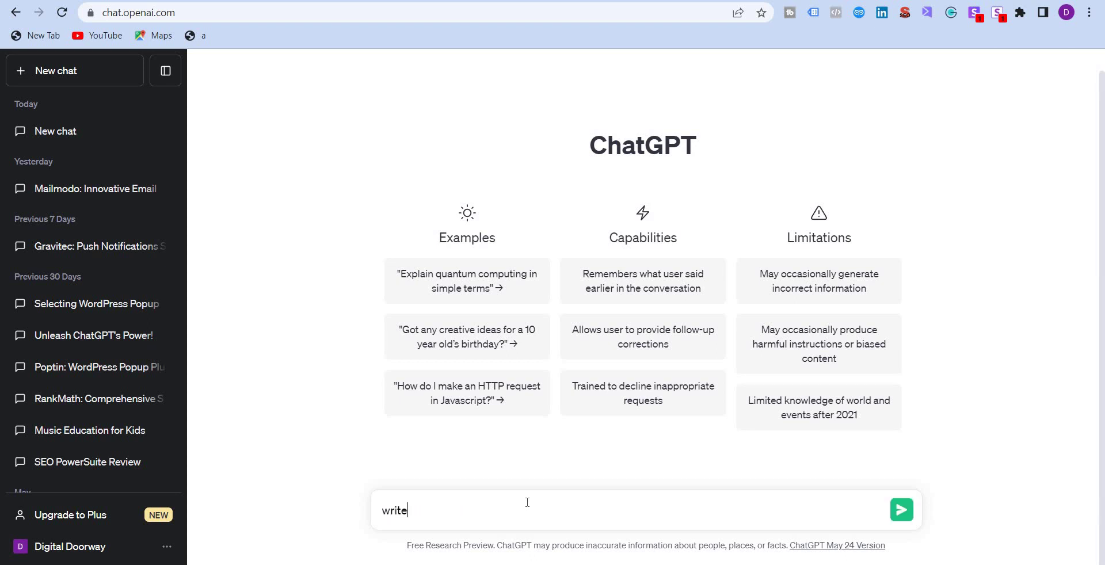
text( an email marketing script)
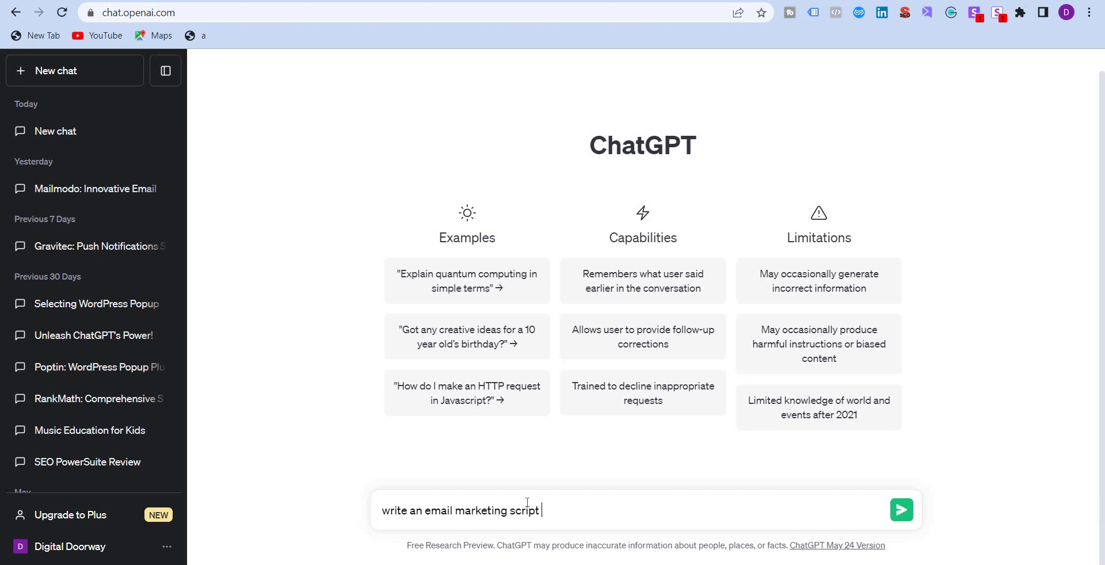
text( for a family beach )
text(vacation)
text(Include k)
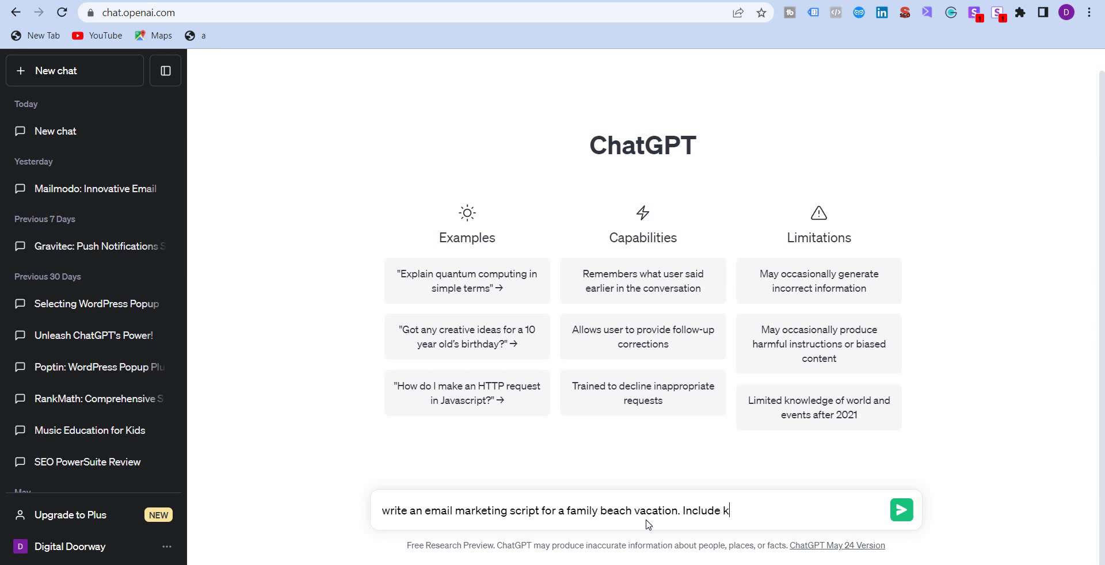
text(eywords like summmer)
key(BackSpace)
key(BackSpace)
key(BackSpace)
text(er )
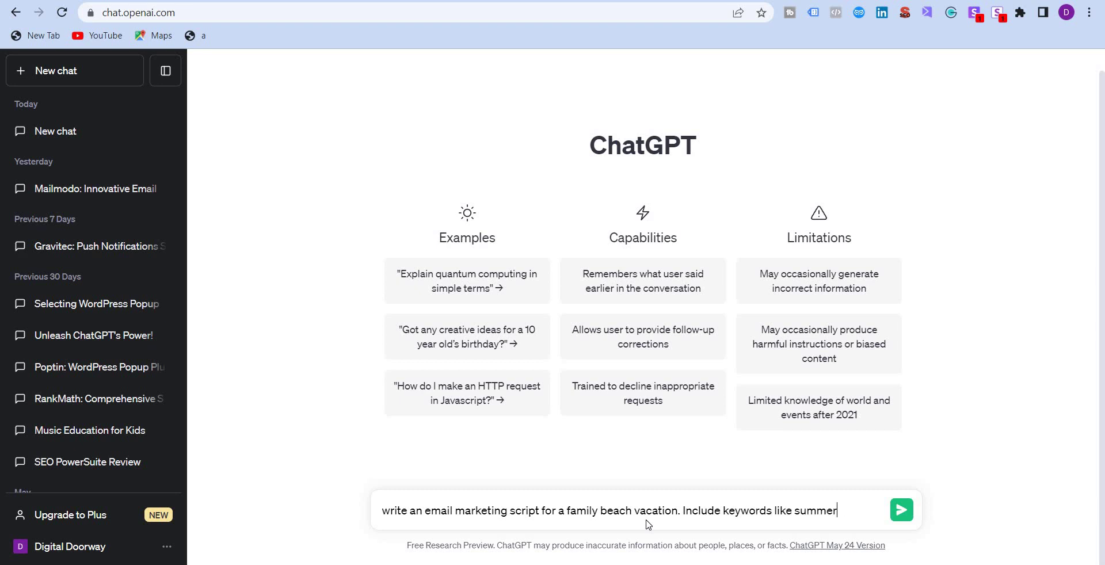
text(getaway, 5 sta)
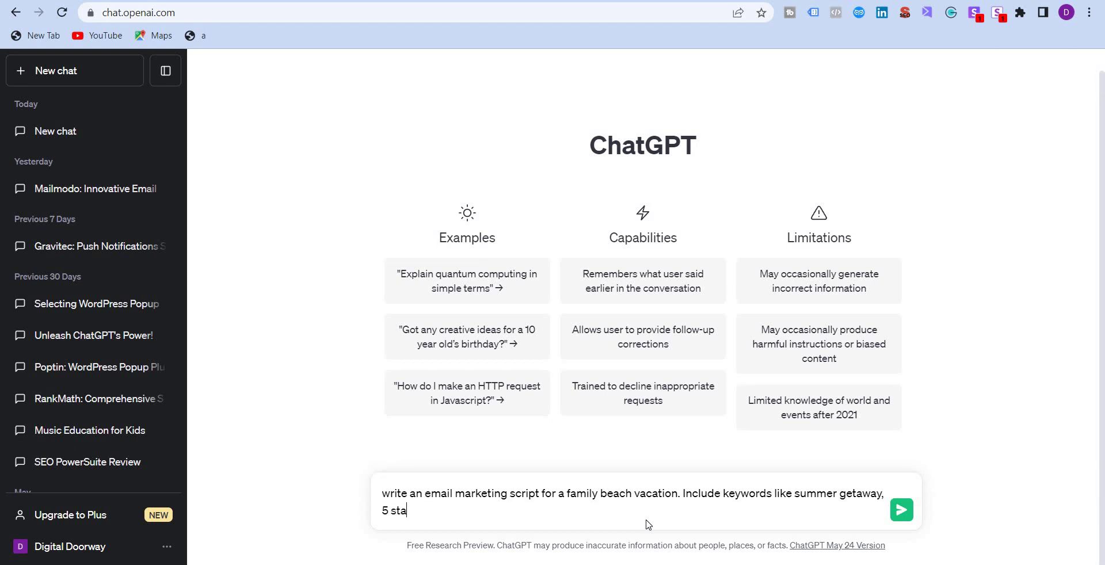
text(r family accomodatio)
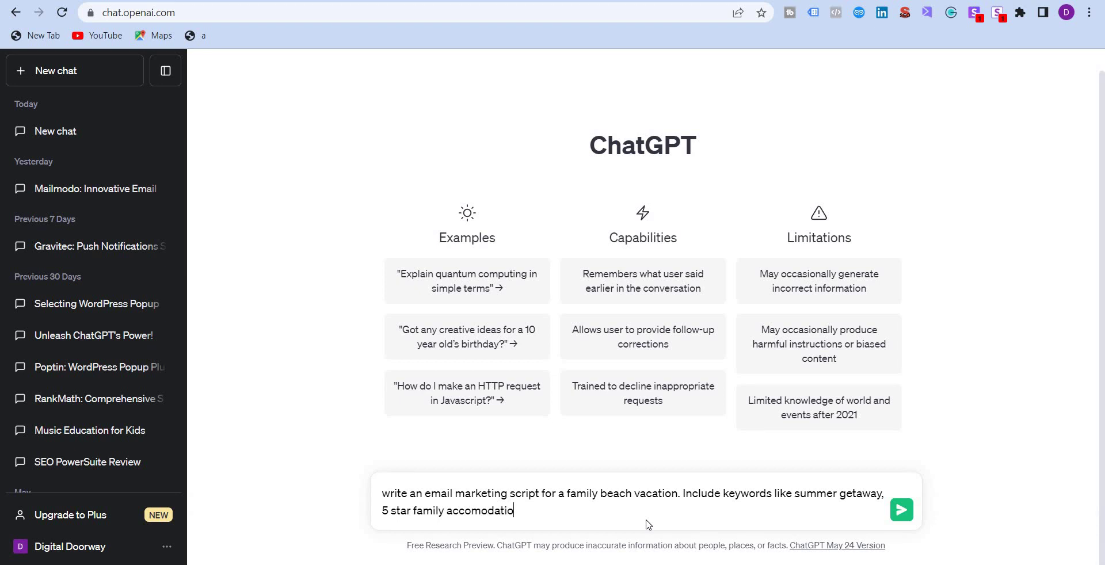
text(ns, spa, water activities, ki)
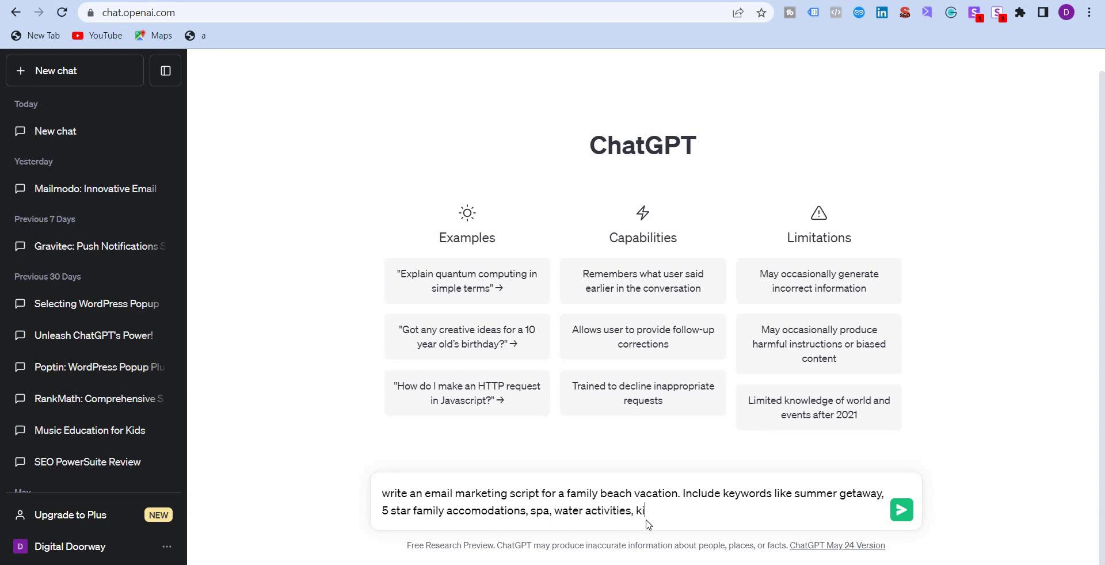
text(ds entertaiment)
key(BackSpace)
key(BackSpace)
key(BackSpace)
key(BackSpace)
text(nment etc)
key(Return)
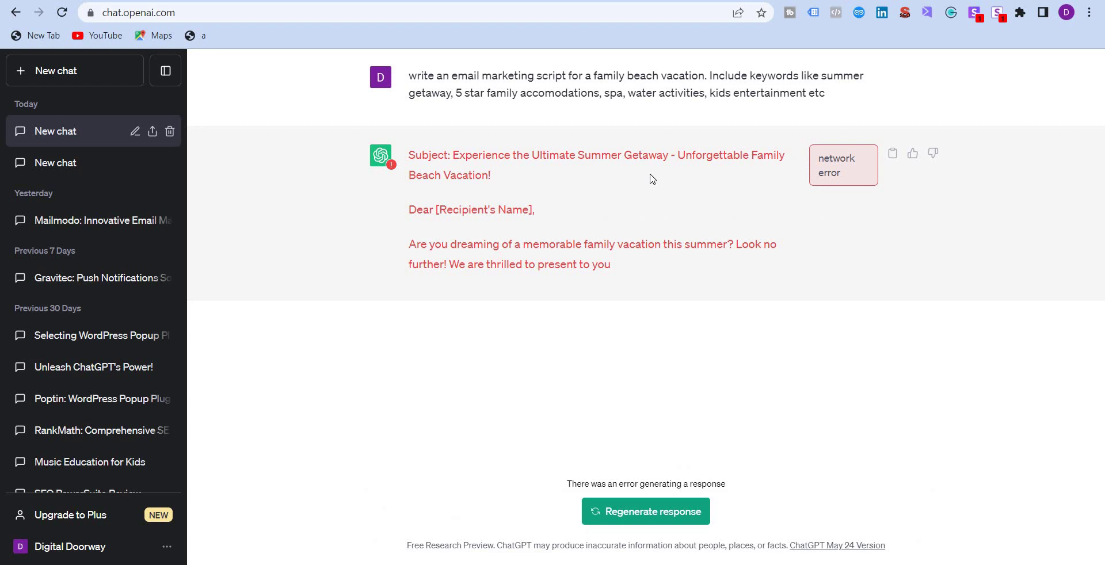
Regenerate ChatGPT's failed reply to get a complete beach resort email
click(655, 513)
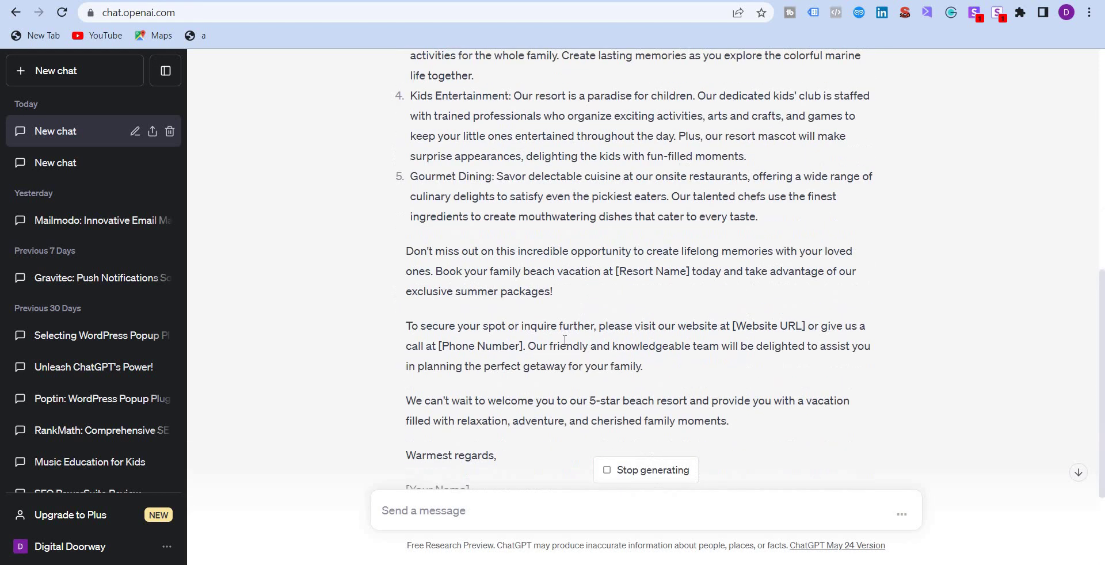
scroll(489, 322, up, 11)
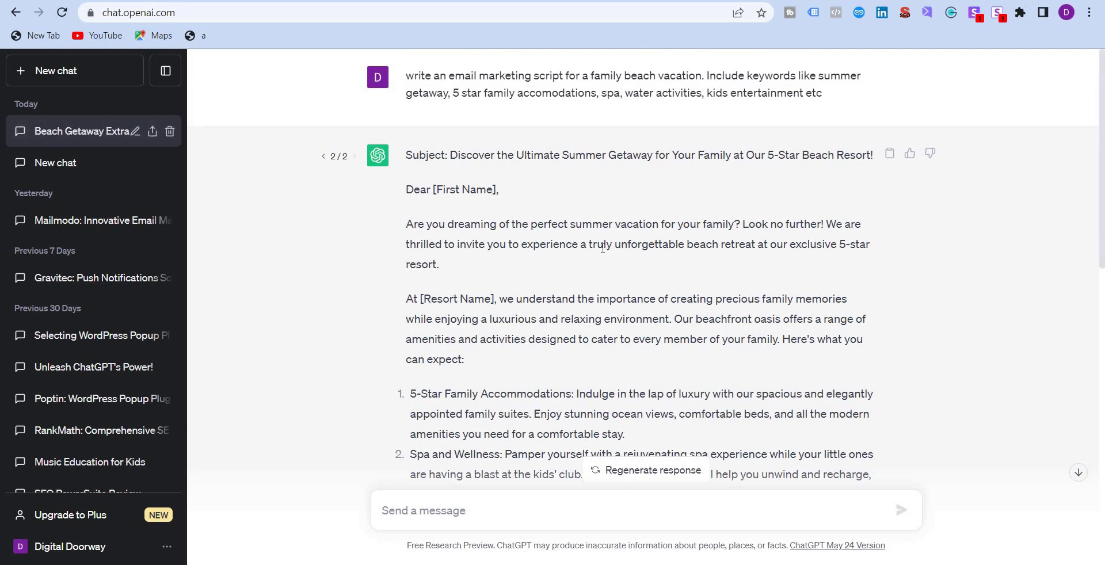
scroll(452, 159, down, 2)
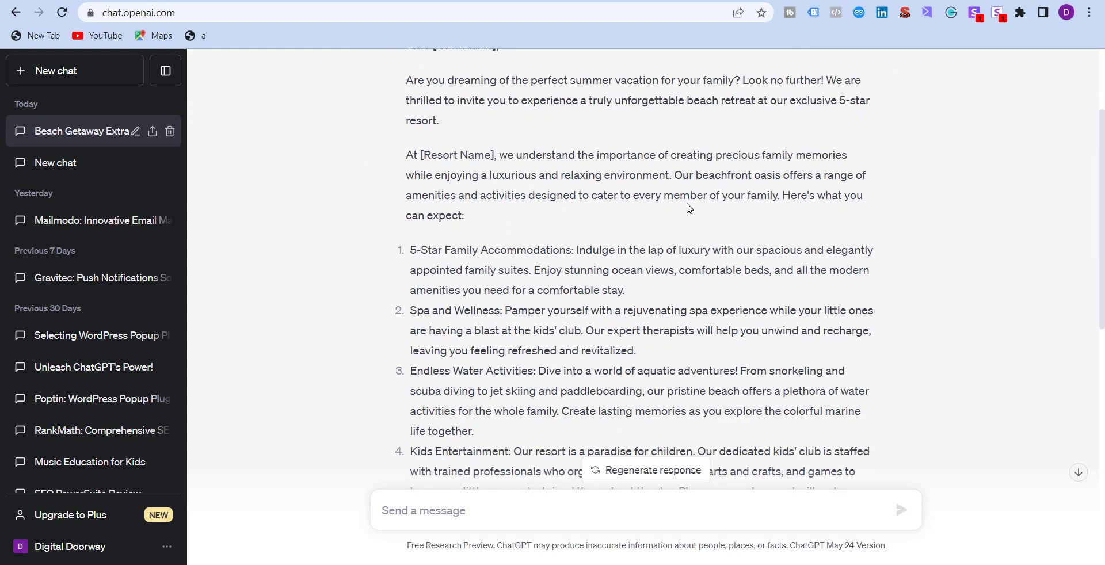
Read through the new email, highlighting the amenity headings like Spa and Wellness and Gourmet Dining
drag(417, 250, 546, 250)
drag(411, 311, 482, 311)
drag(433, 371, 505, 371)
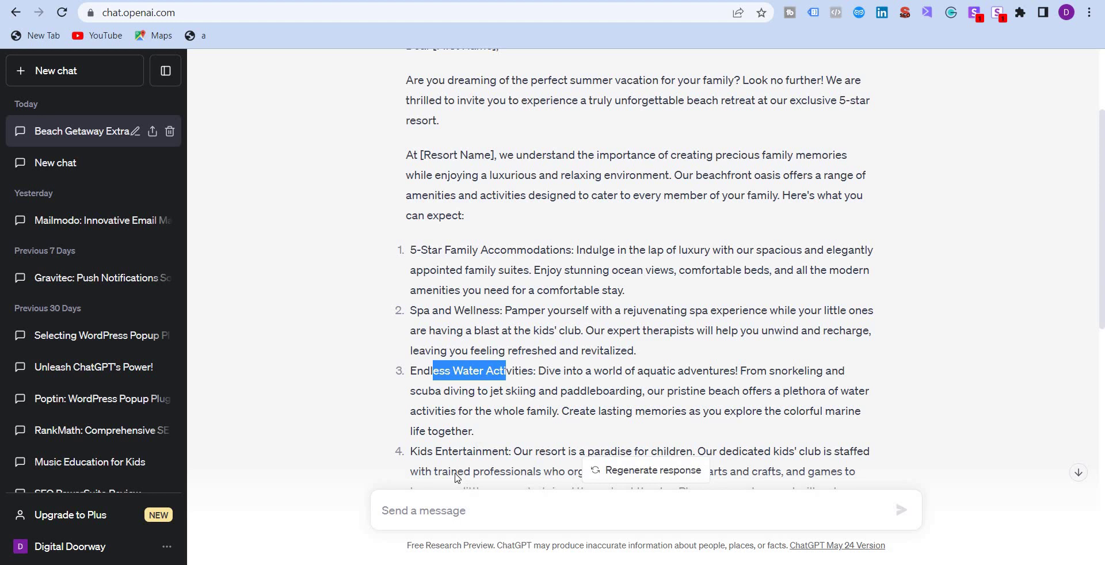
drag(420, 452, 481, 451)
scroll(441, 346, down, 5)
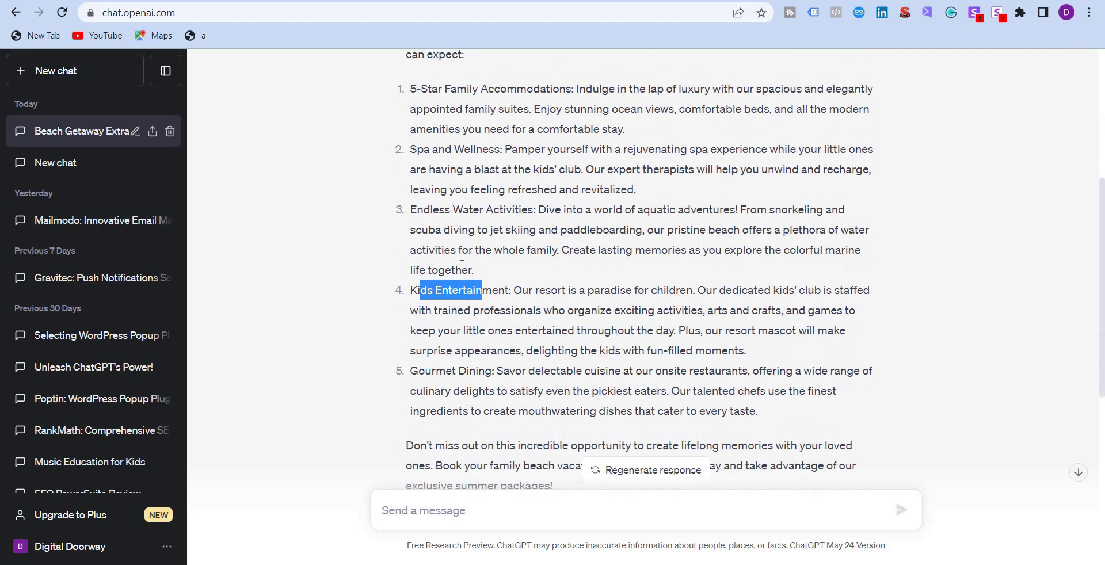
drag(446, 244, 466, 244)
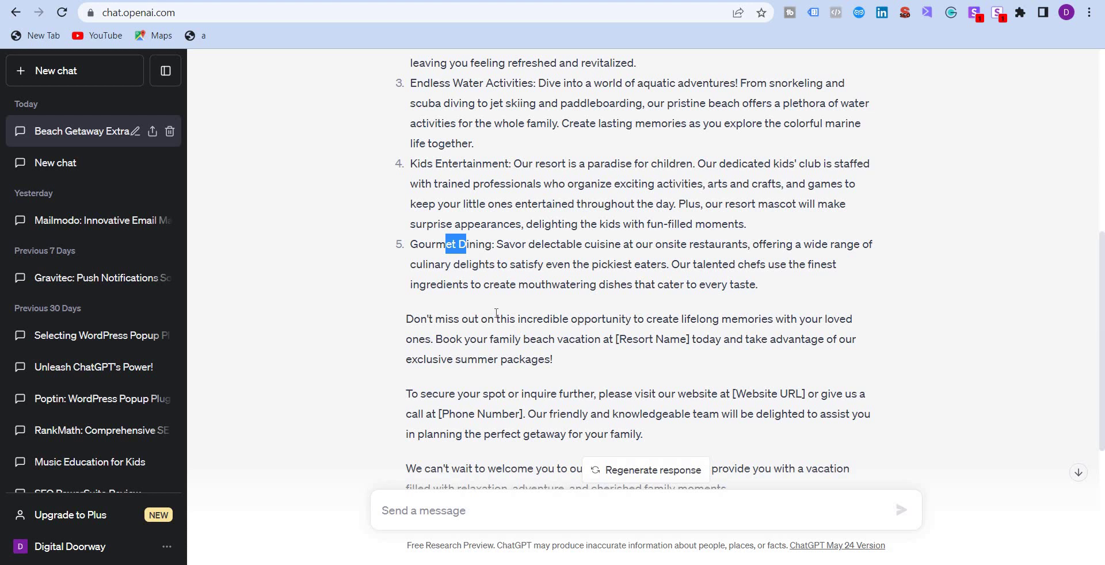
scroll(676, 174, down, 3)
scroll(478, 357, down, 3)
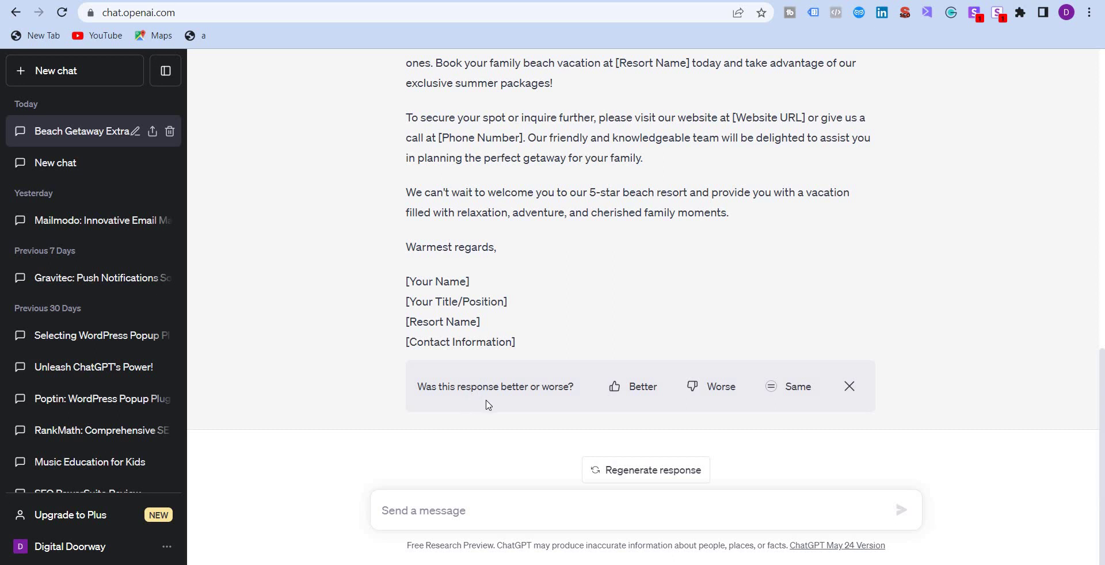
Rate the reply as better and request a conclusion paragraph with promo code "SUMMER"
click(617, 387)
click(535, 521)
text(Also)
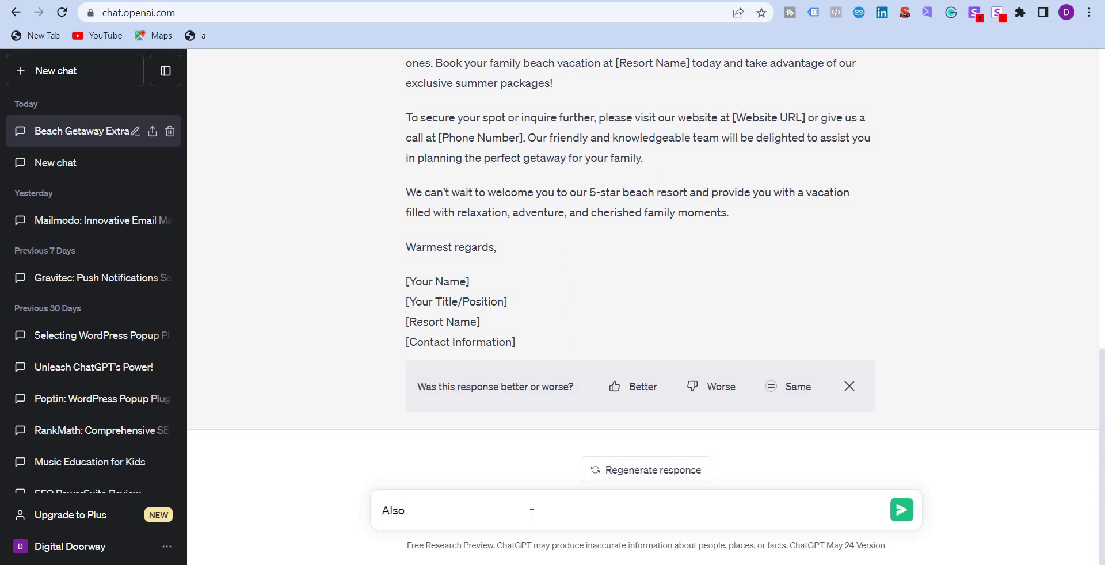
text( write a conclusion para)
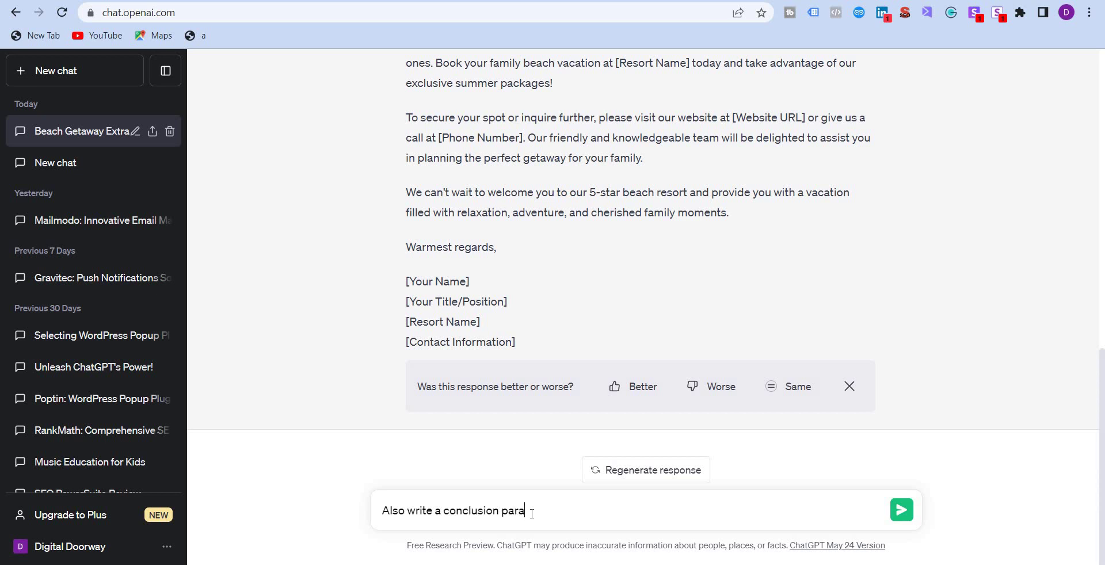
text(graph with a promo code ")
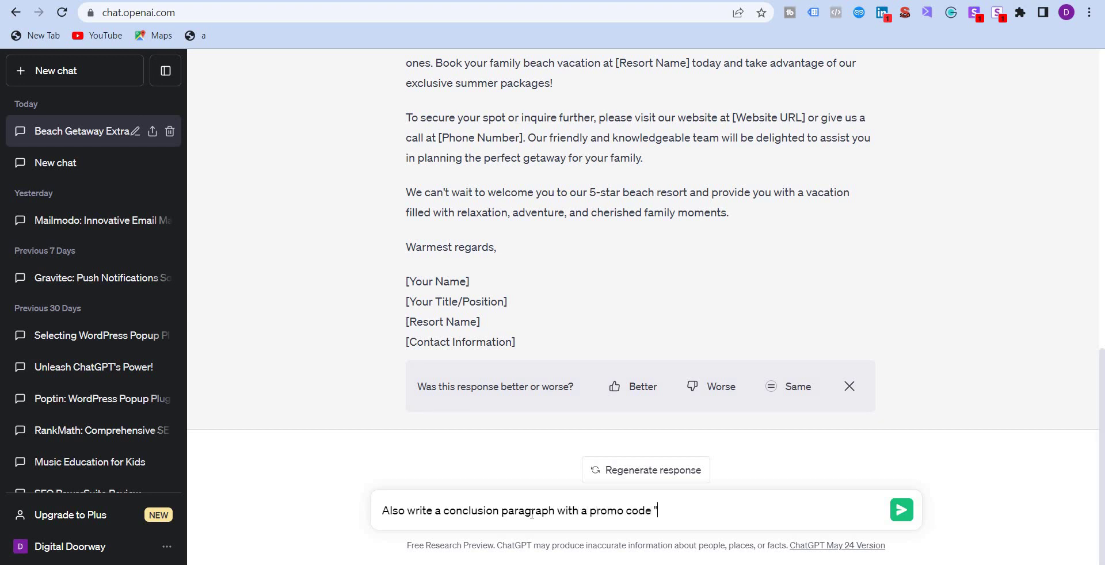
text(SUMMER)
click(901, 509)
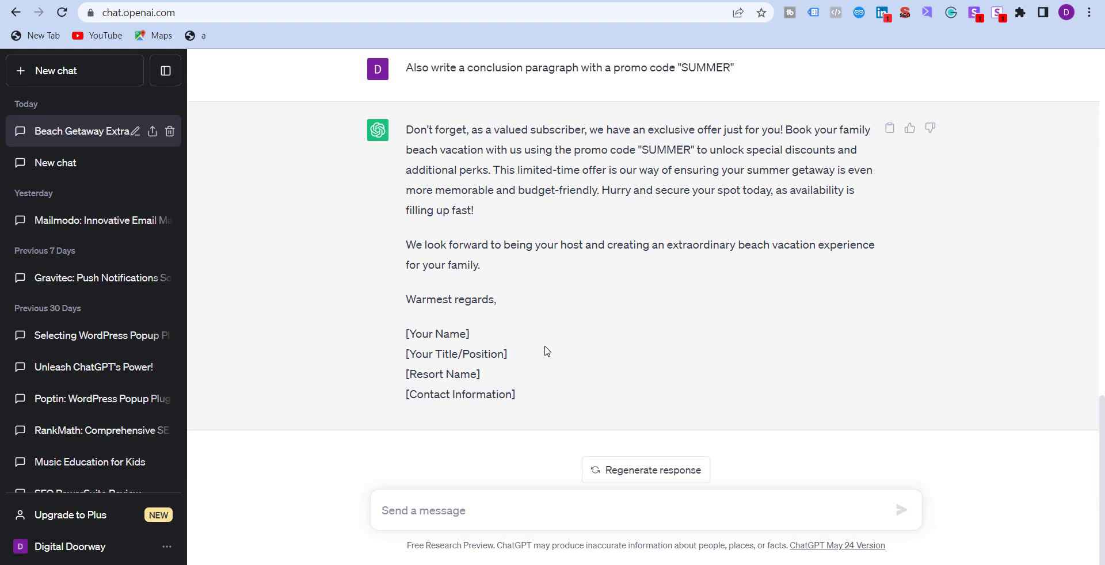
Review the new conclusion paragraph, highlighting its opening line
scroll(547, 351, up, 20)
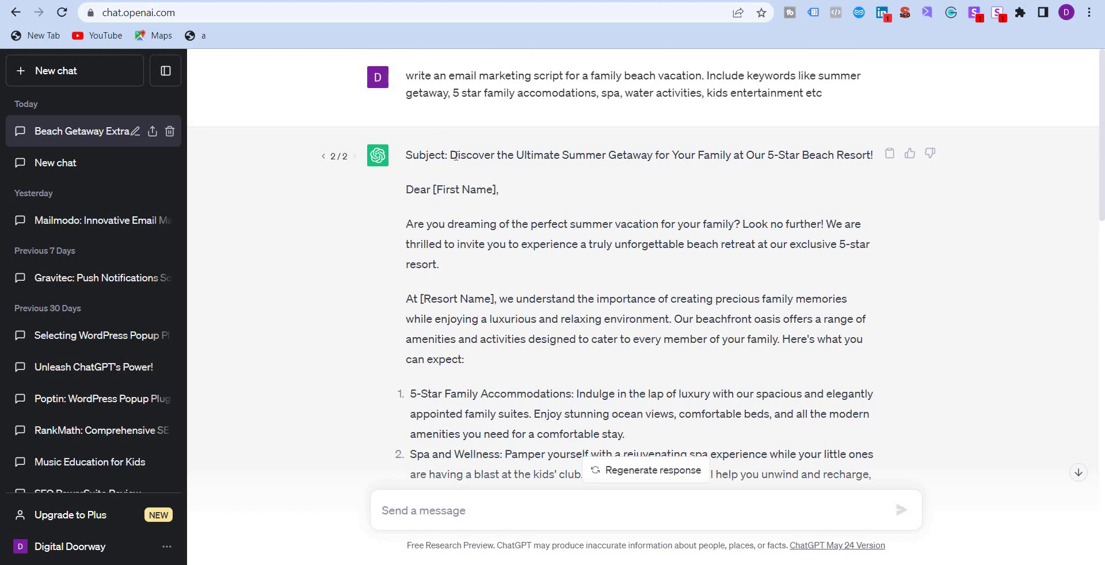
drag(450, 155, 866, 157)
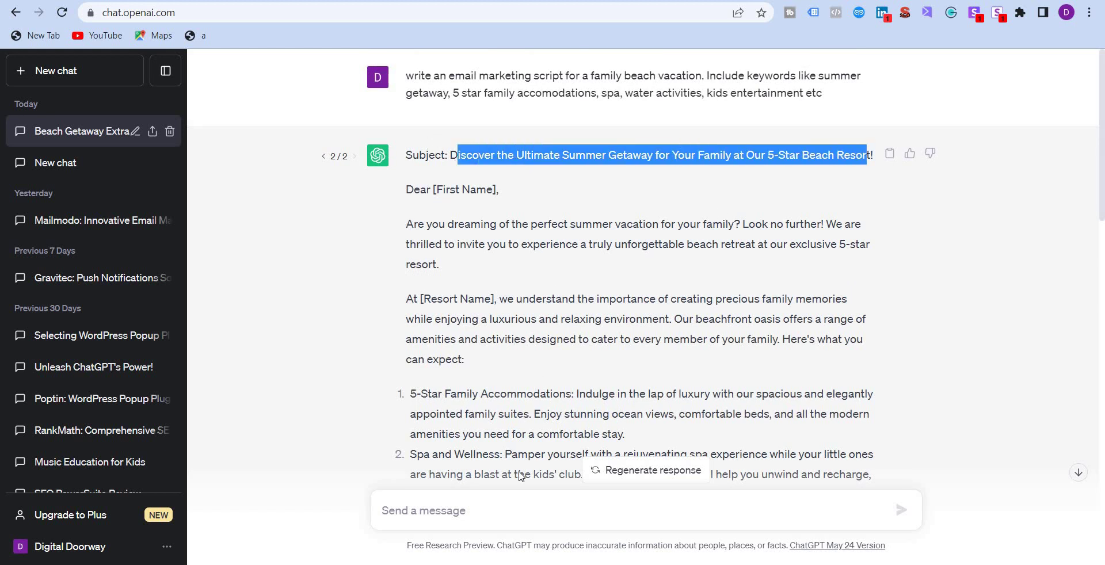
scroll(507, 495, down, 20)
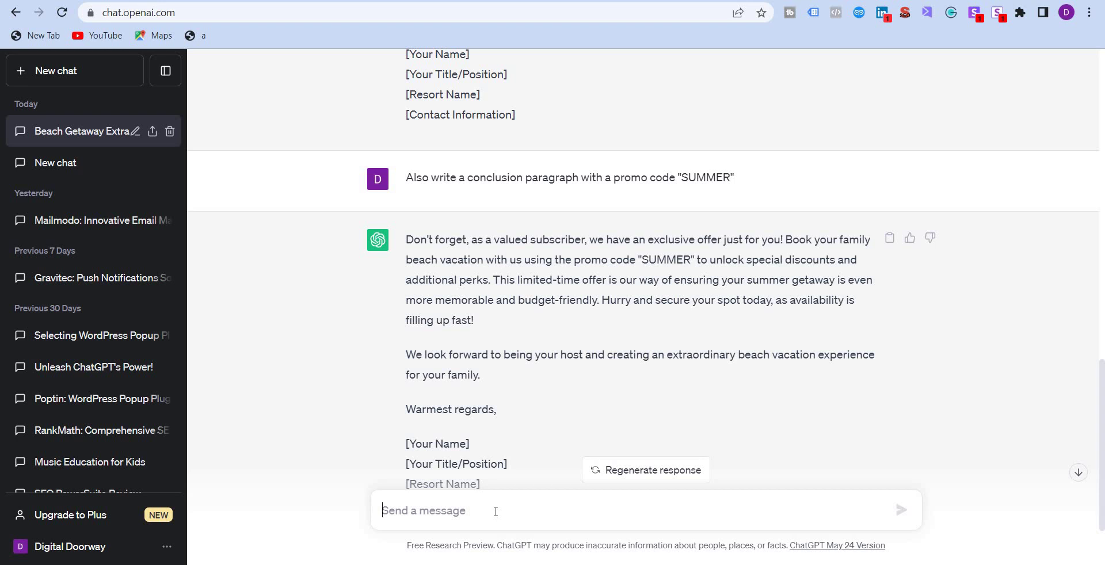
Ask ChatGPT to write a pre-header for this email
click(495, 512)
text(Write a)
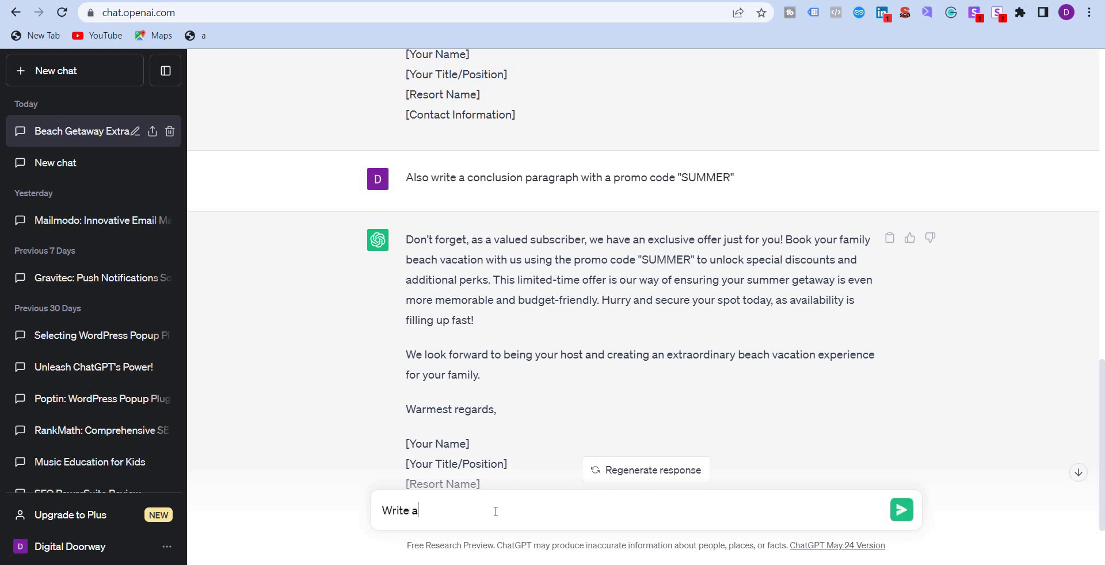
text(-header for this emai)
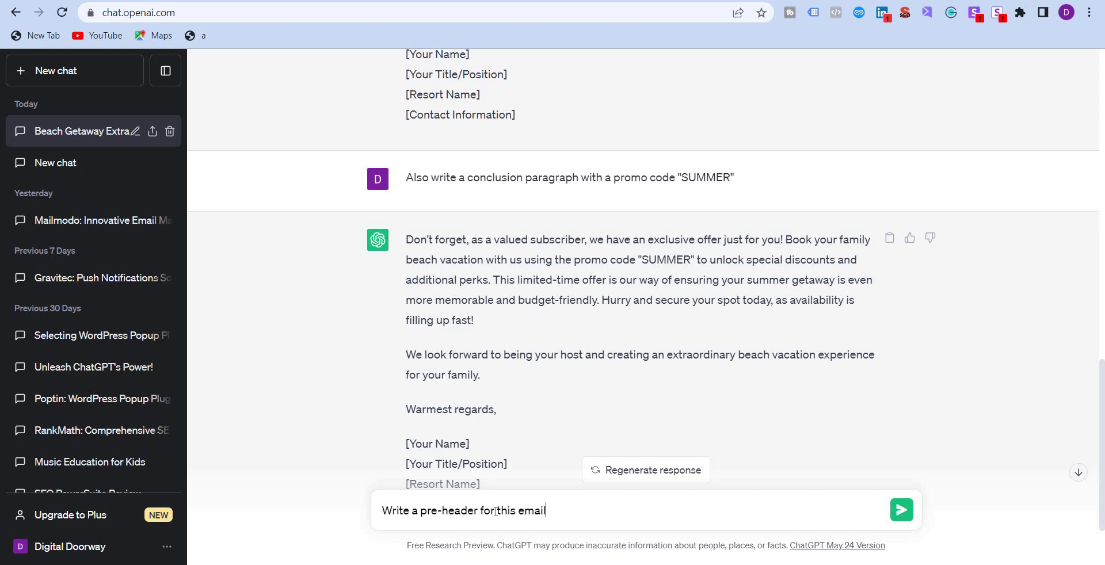
text(l)
key(Return)
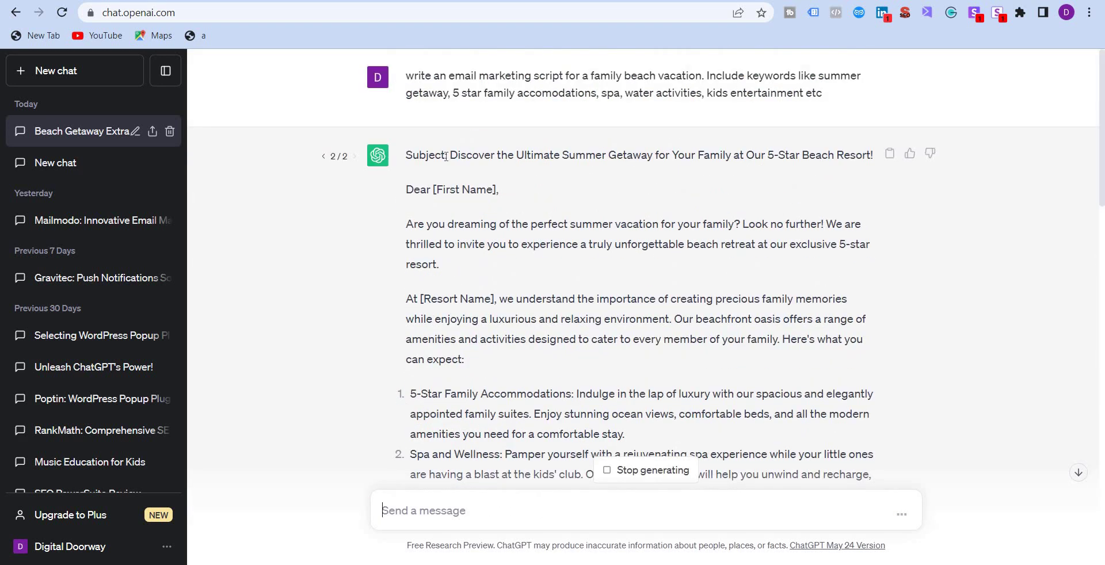
Review the pre-header reply and select the email body starting from the greeting
scroll(683, 276, down, 12)
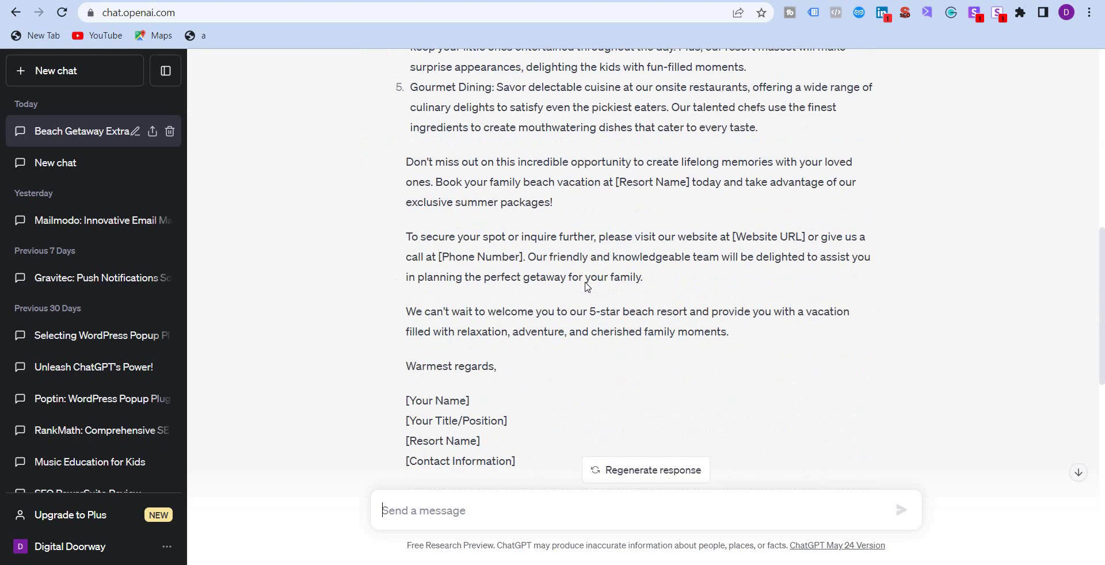
scroll(586, 286, down, 8)
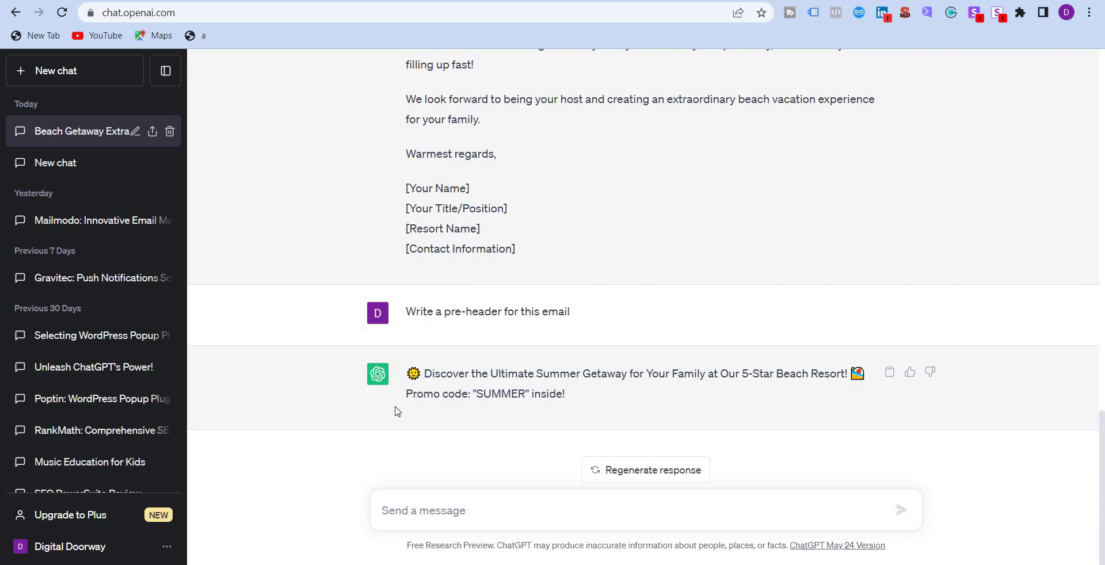
scroll(573, 391, up, 15)
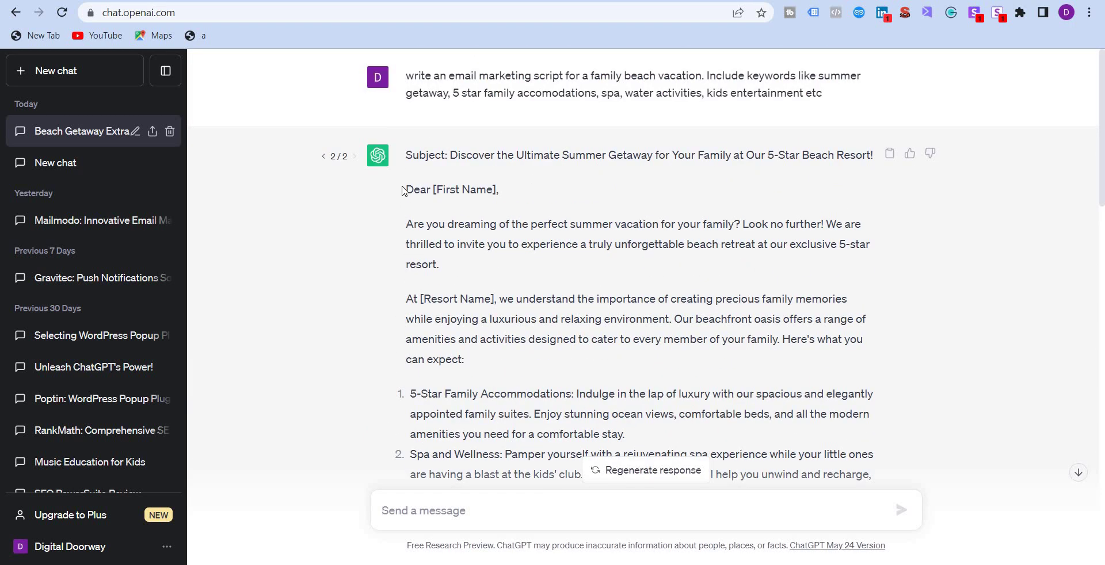
drag(734, 477, 738, 425)
scroll(741, 424, down, 6)
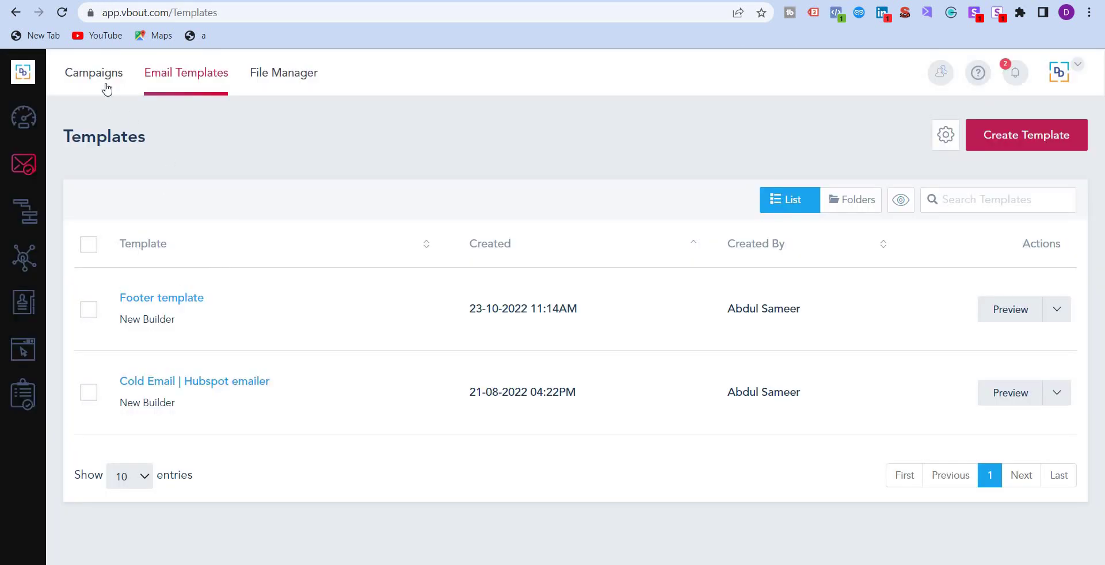
Create a new VBOUT email template, Message 56, in the new drag-and-drop builder
click(992, 139)
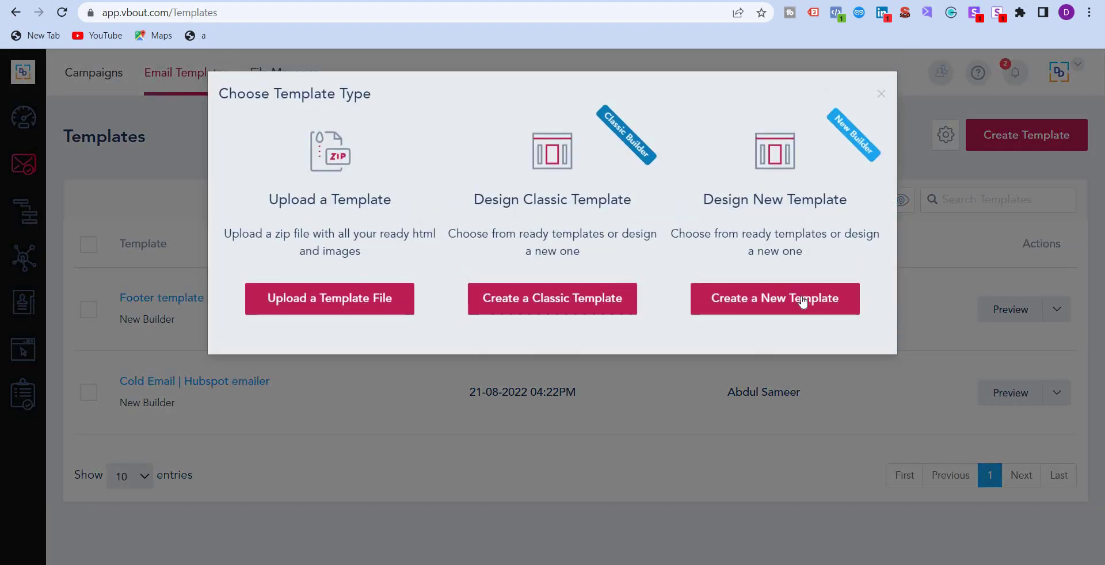
click(803, 300)
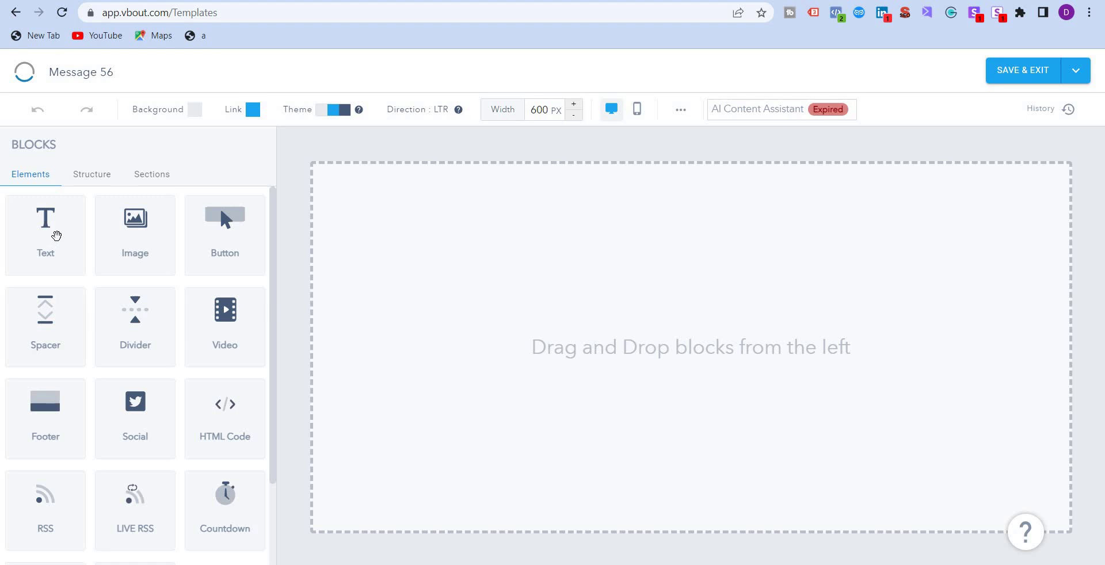
Place two 1-column structure rows onto the empty Message 56 canvas
scroll(118, 258, down, 2)
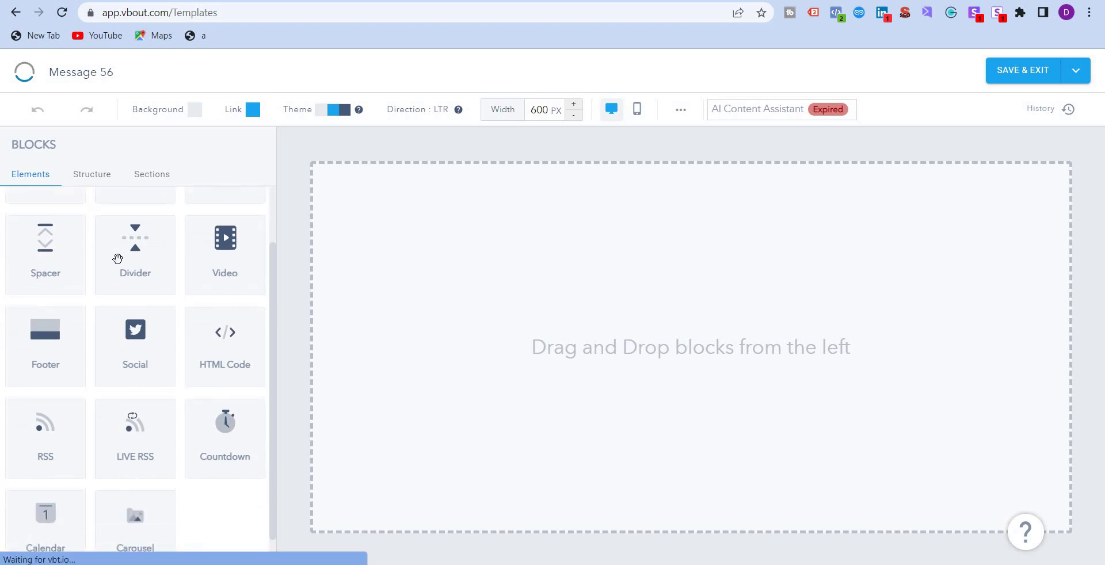
scroll(202, 449, down, 1)
scroll(52, 247, up, 3)
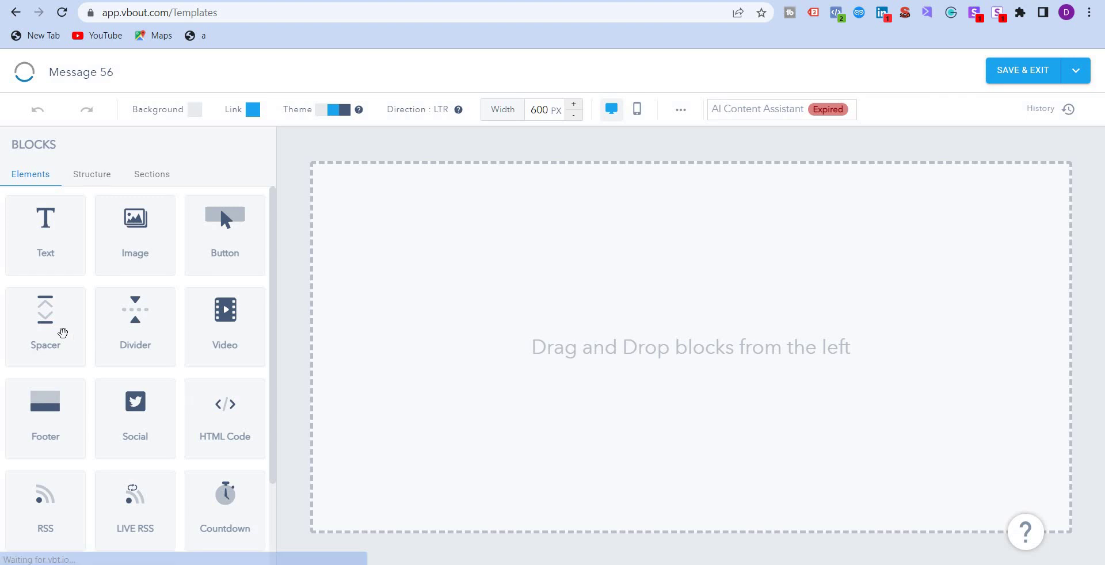
scroll(61, 451, down, 2)
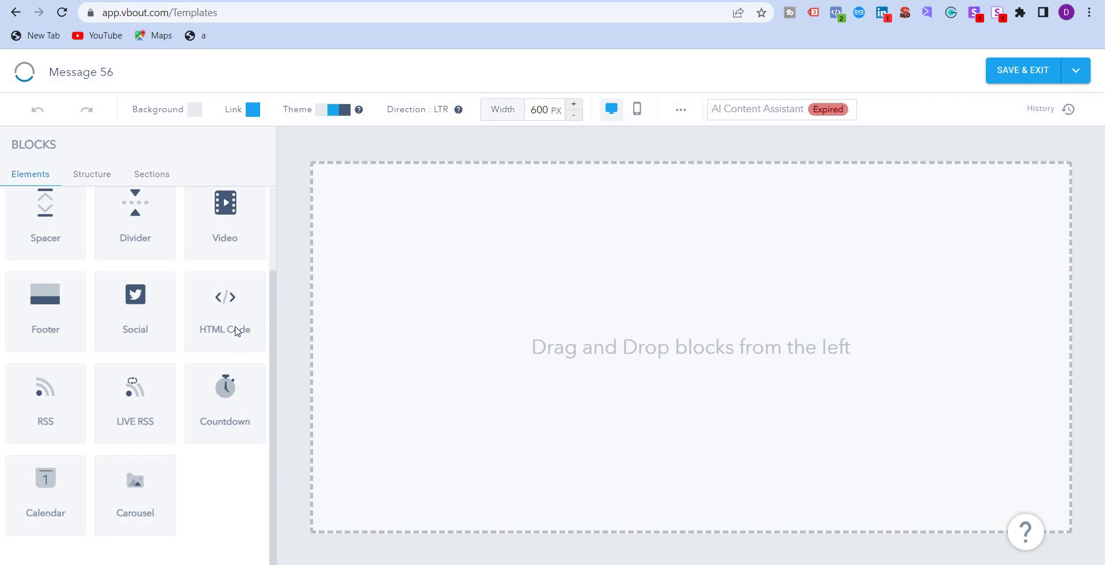
scroll(115, 259, up, 2)
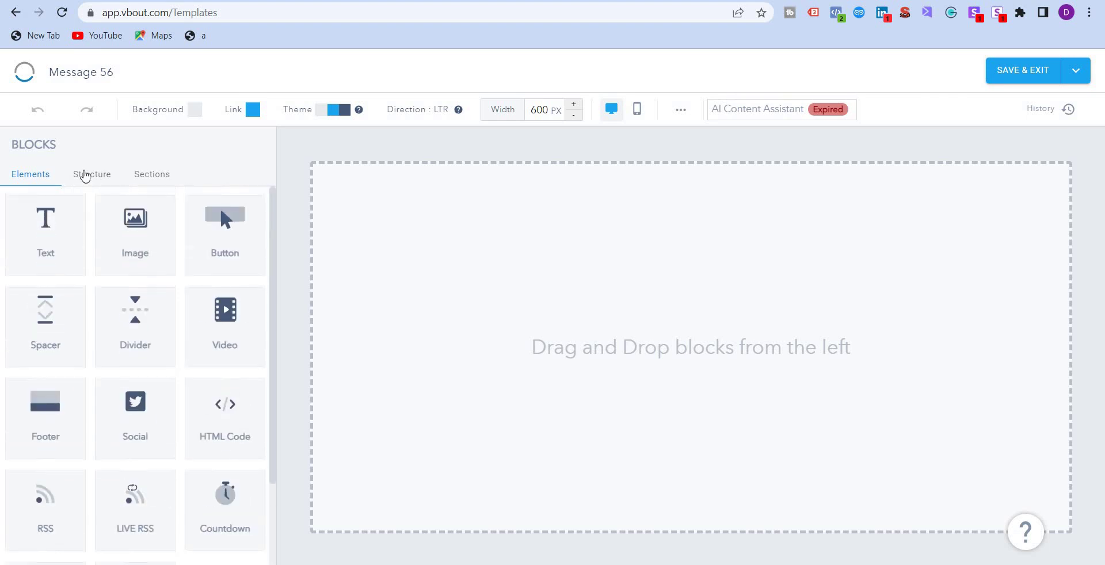
click(92, 173)
drag(48, 241, 673, 233)
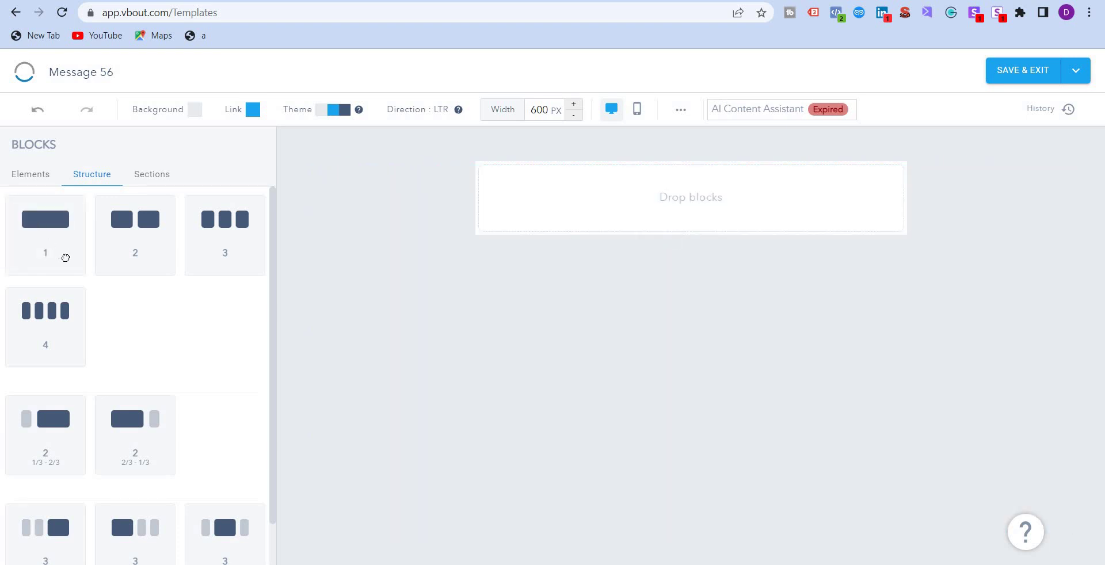
drag(64, 254, 696, 259)
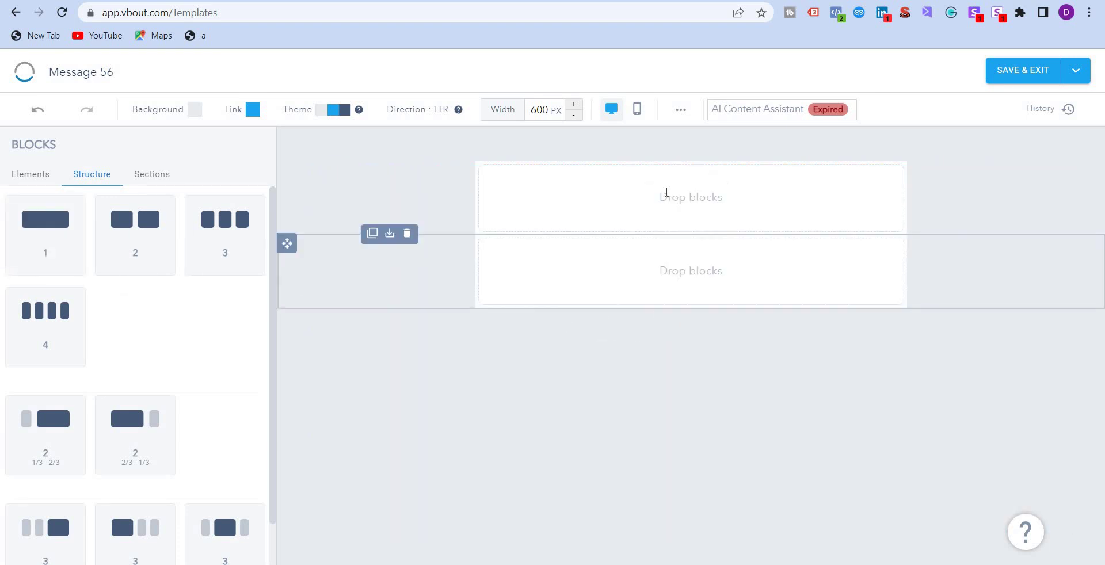
Add a Text block to the second row and paste the ChatGPT email over its placeholder
click(19, 180)
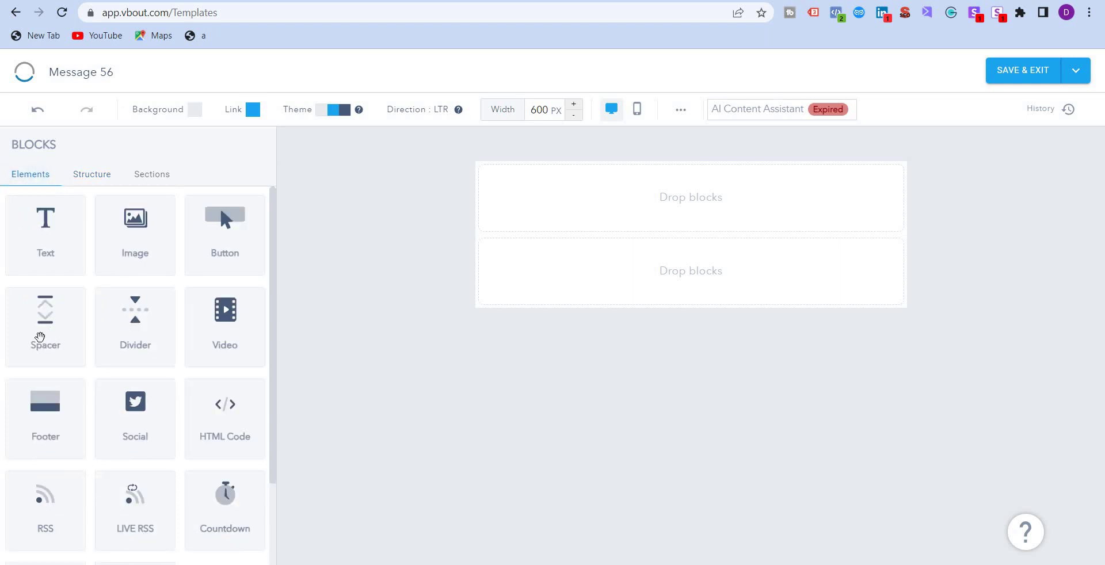
drag(50, 254, 598, 260)
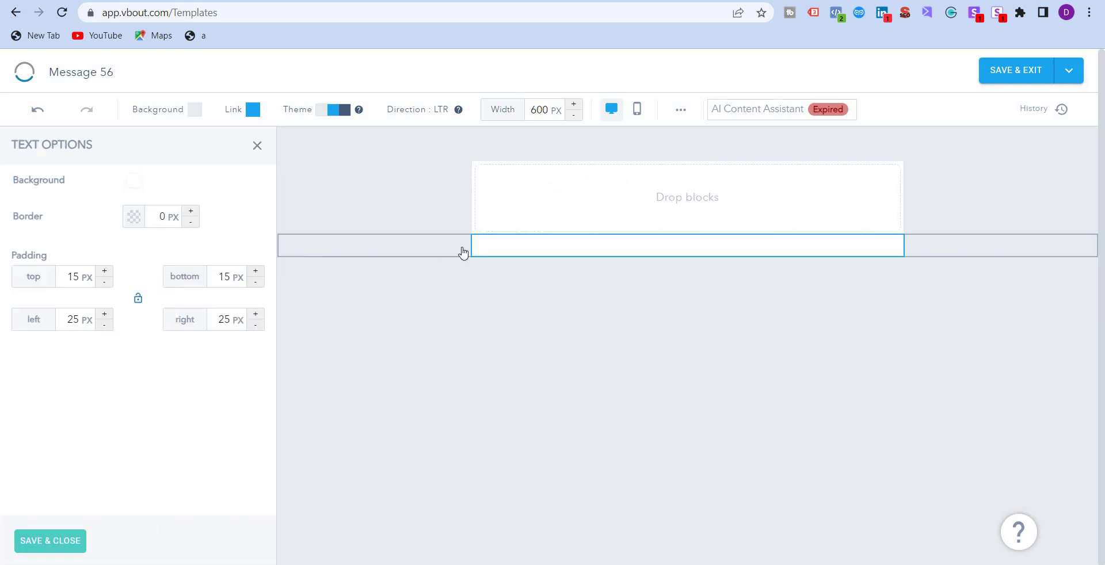
click(531, 247)
triple_click(531, 248)
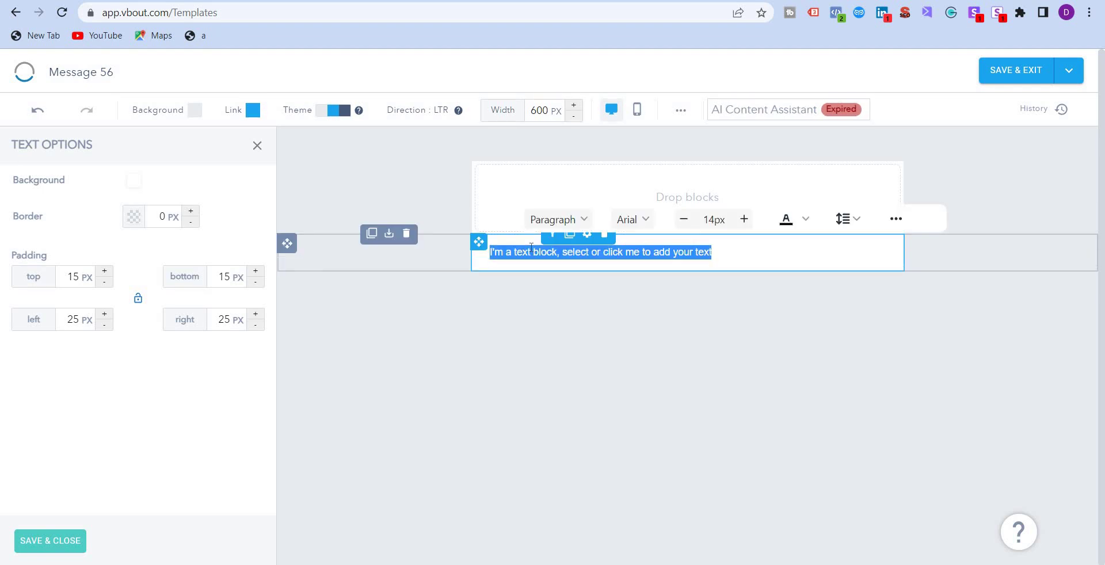
key(ctrl+v)
Insert blank lines after the greeting and the opening paragraph, then close the text options
scroll(601, 256, up, 2)
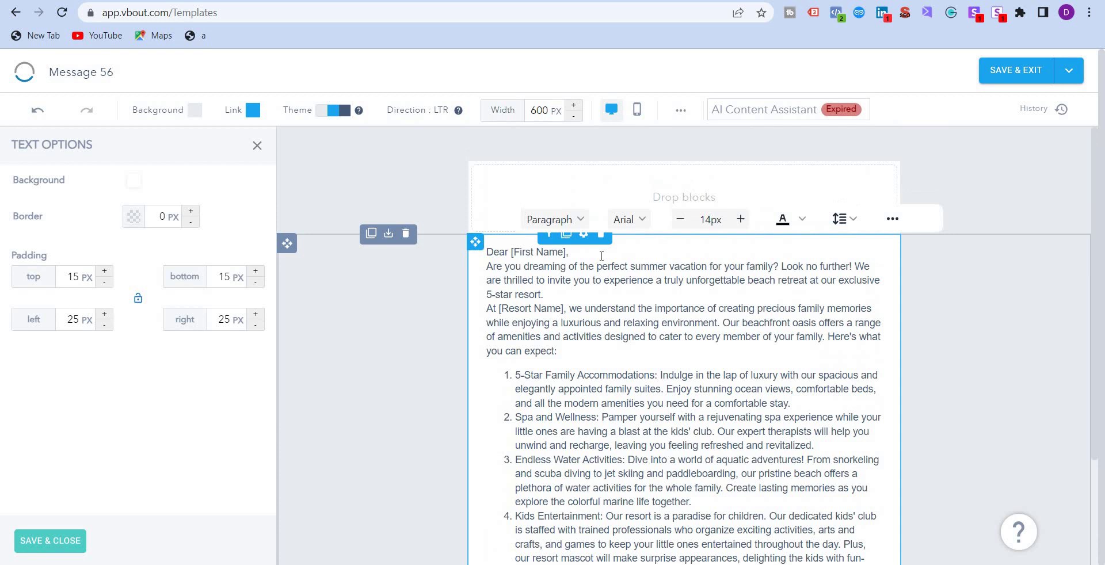
key(Return)
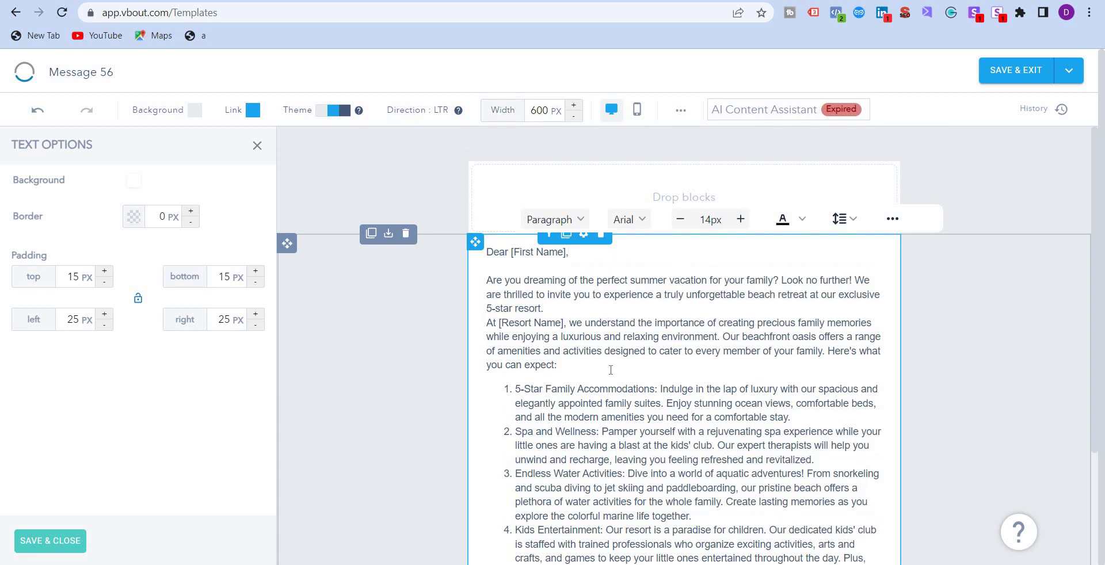
key(Return)
scroll(608, 374, down, 3)
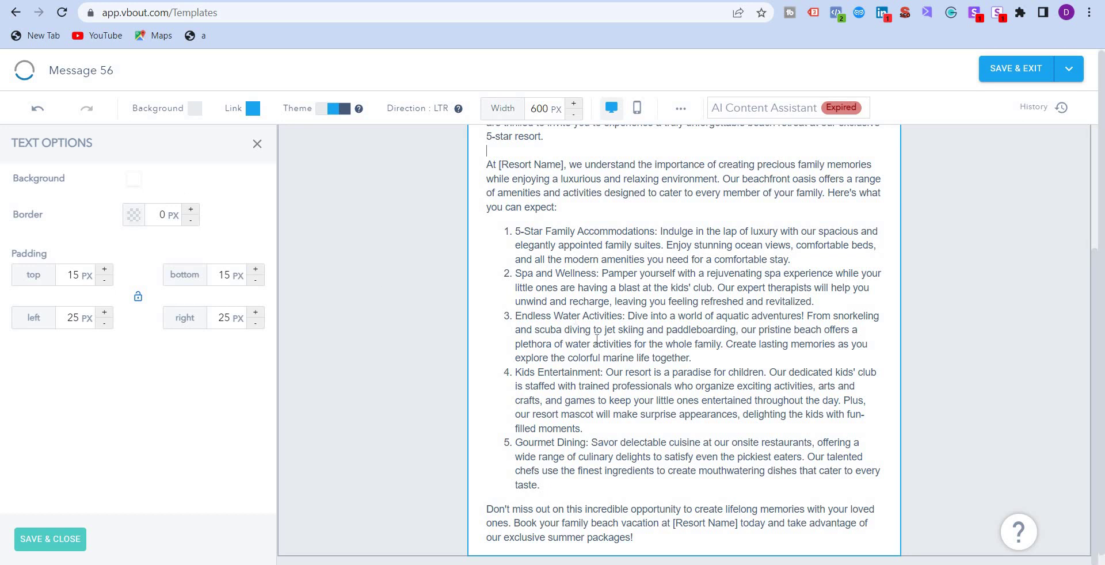
scroll(177, 178, down, 1)
click(257, 144)
scroll(135, 219, down, 2)
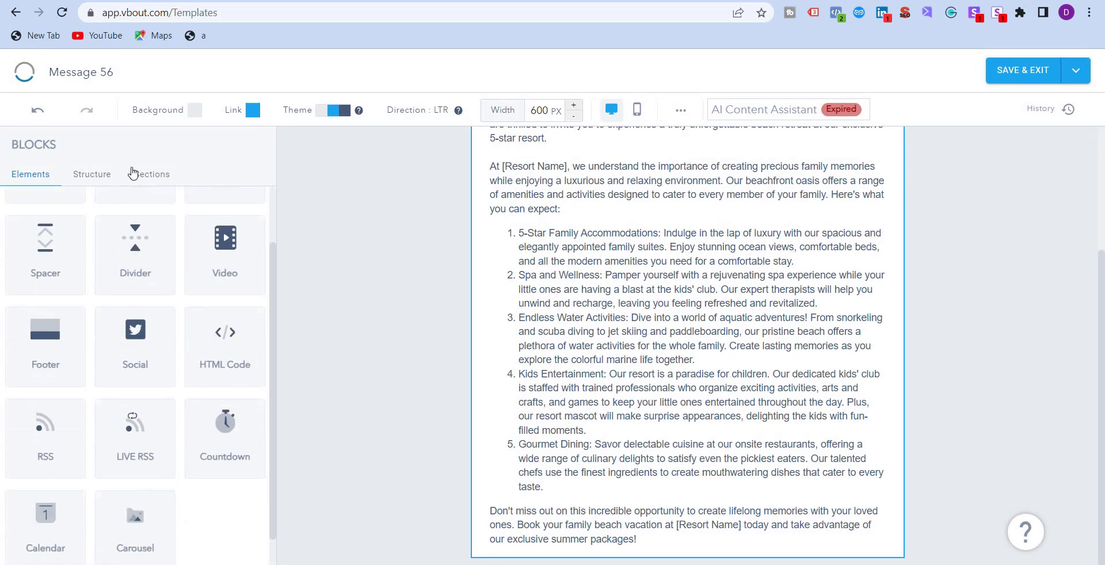
scroll(141, 184, up, 2)
click(143, 176)
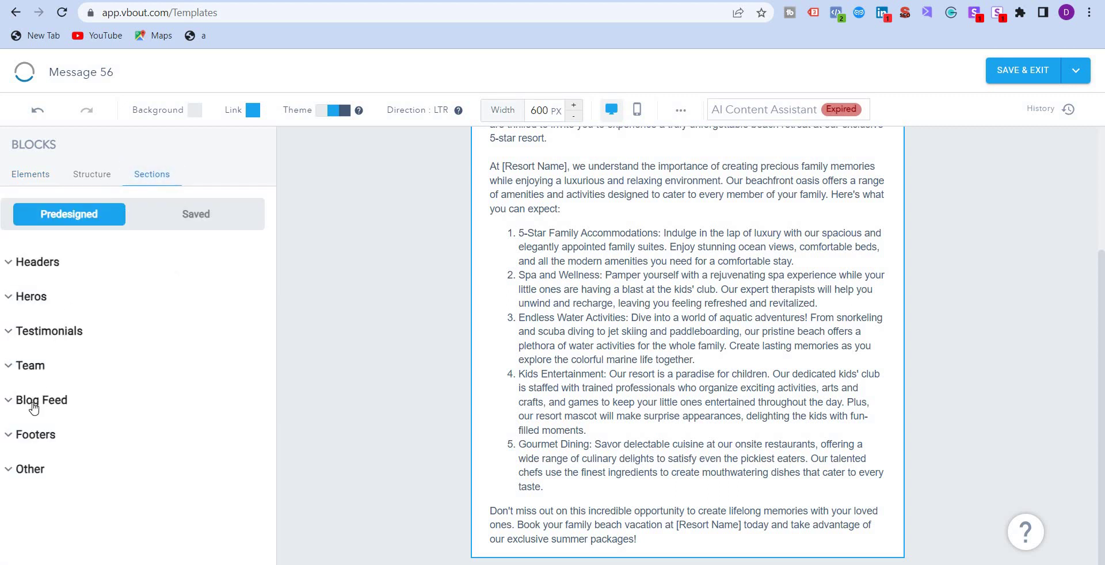
click(30, 173)
scroll(132, 506, down, 2)
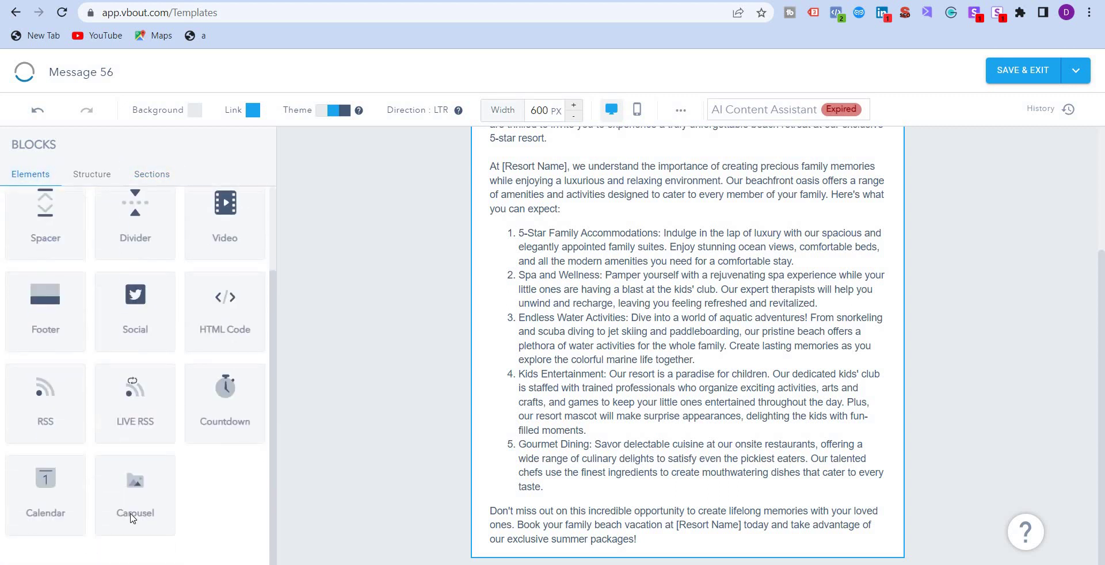
scroll(124, 288, up, 2)
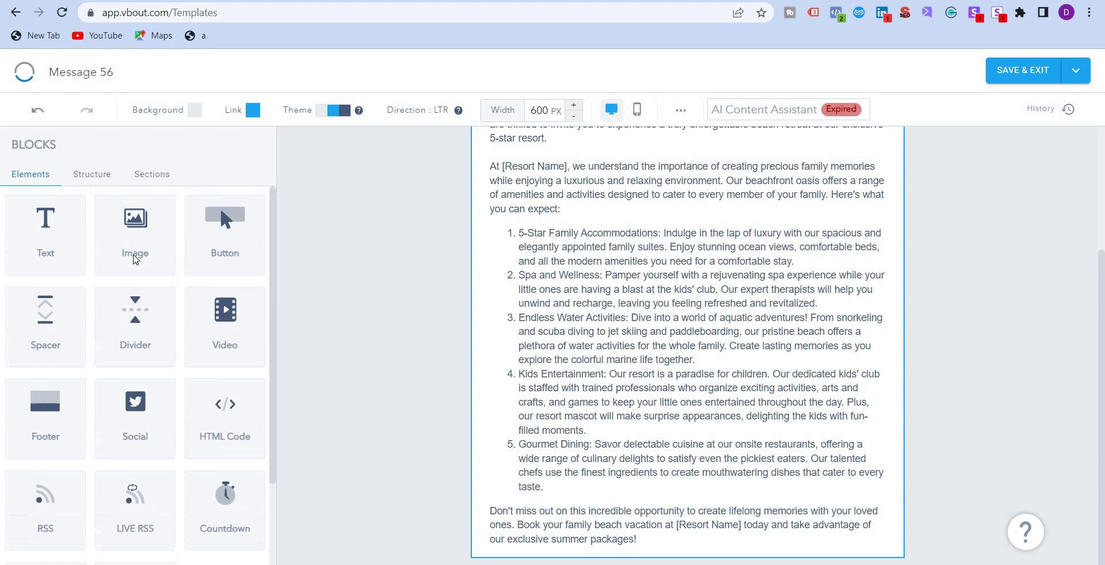
click(152, 173)
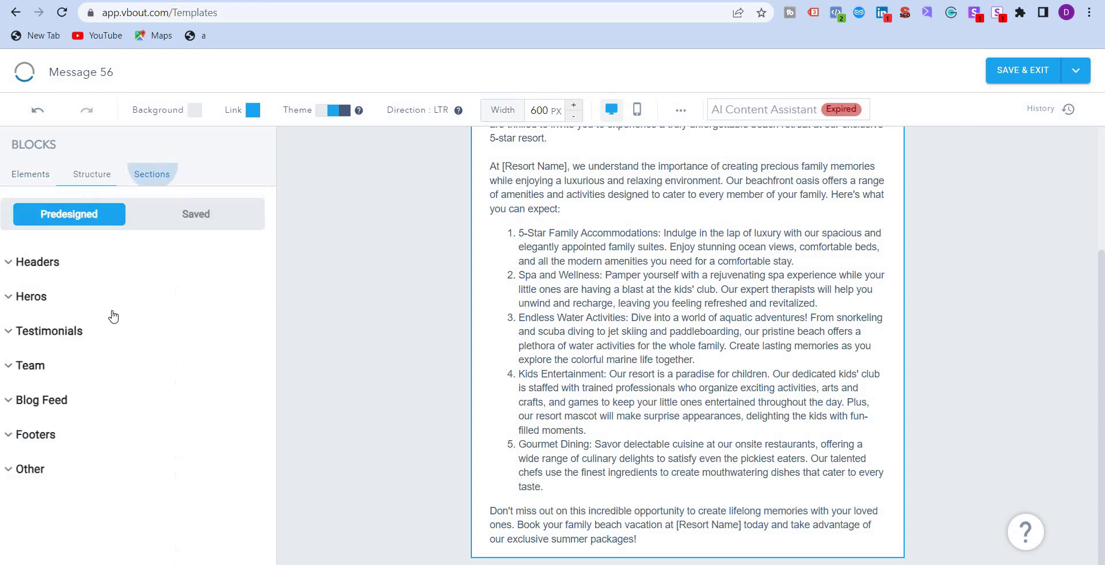
click(37, 439)
scroll(143, 259, down, 6)
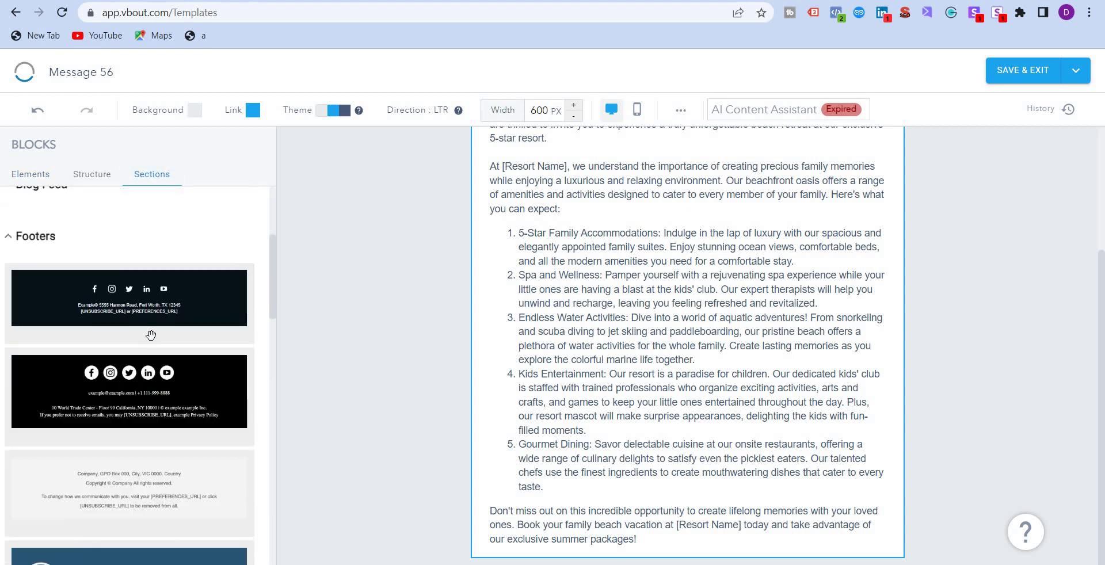
scroll(148, 327, down, 3)
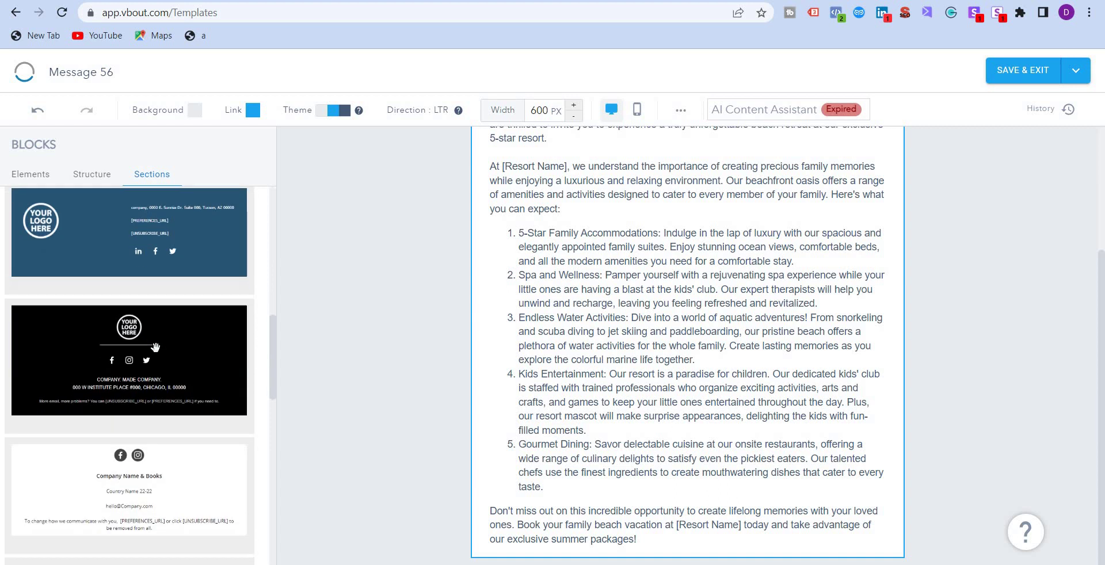
scroll(148, 328, down, 3)
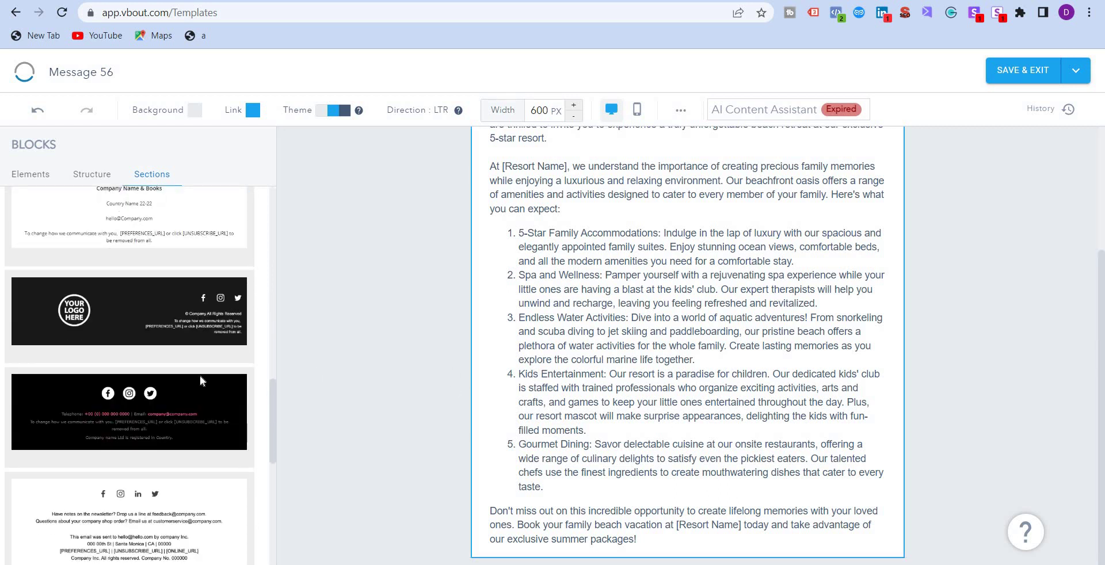
scroll(199, 375, down, 5)
drag(130, 298, 625, 541)
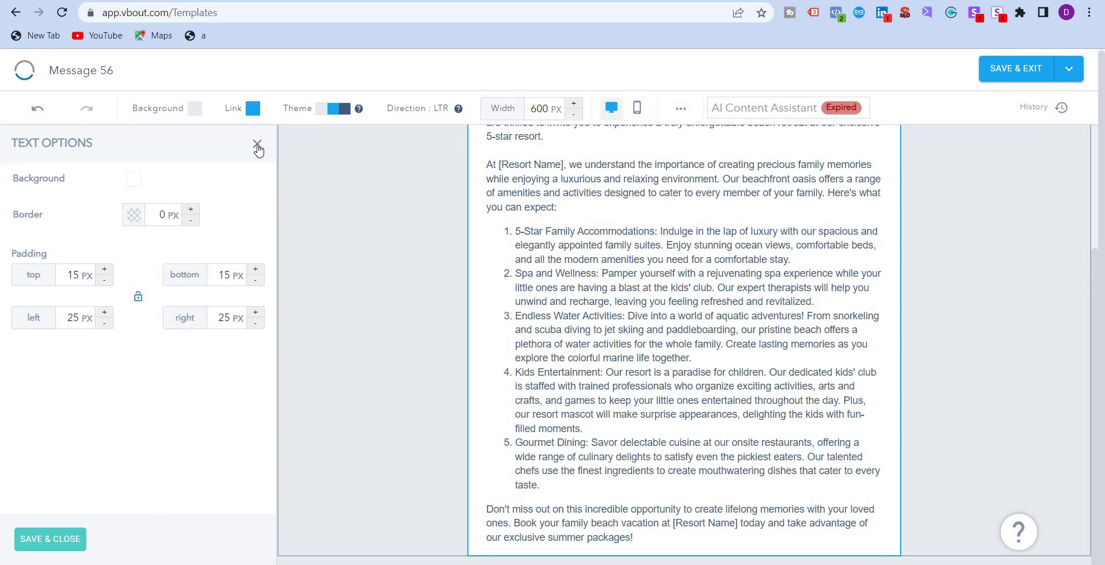
Drag a grey footer design from the Sections footers to the bottom of the email
click(258, 148)
click(156, 177)
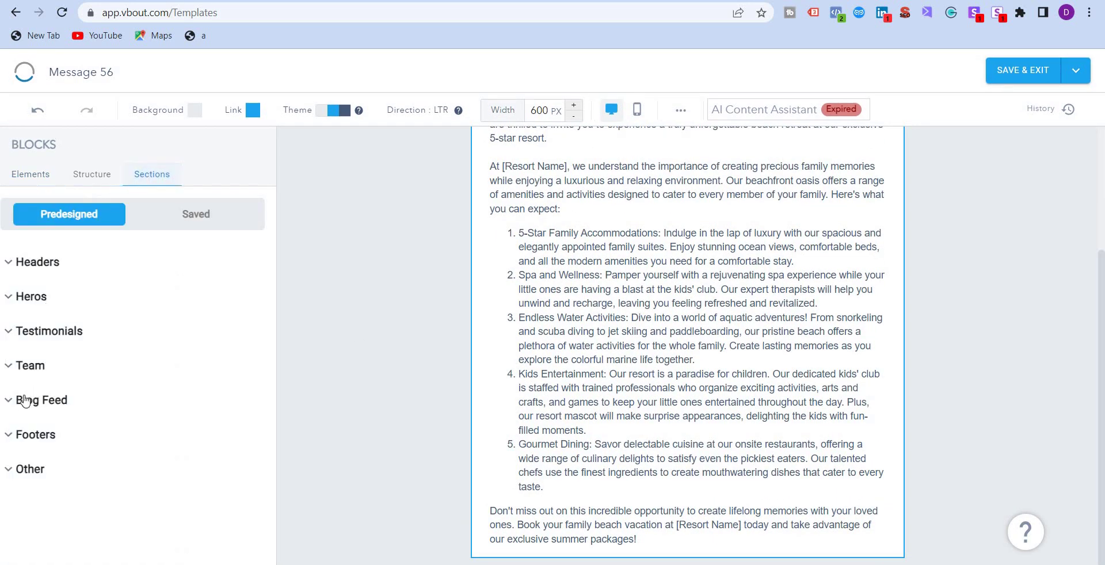
click(125, 394)
scroll(138, 392, down, 3)
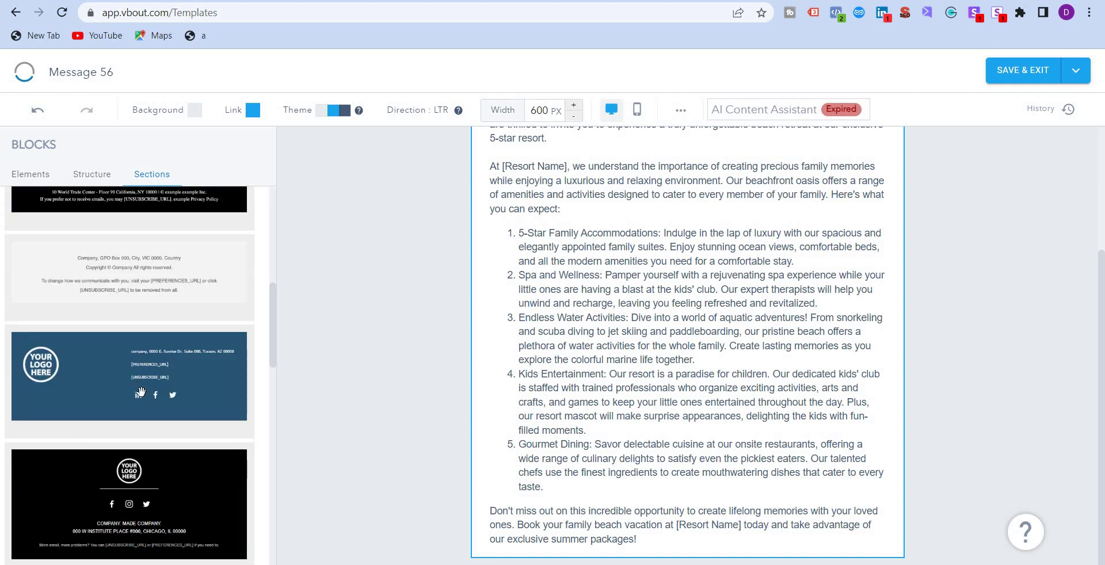
scroll(97, 386, down, 3)
scroll(98, 386, down, 2)
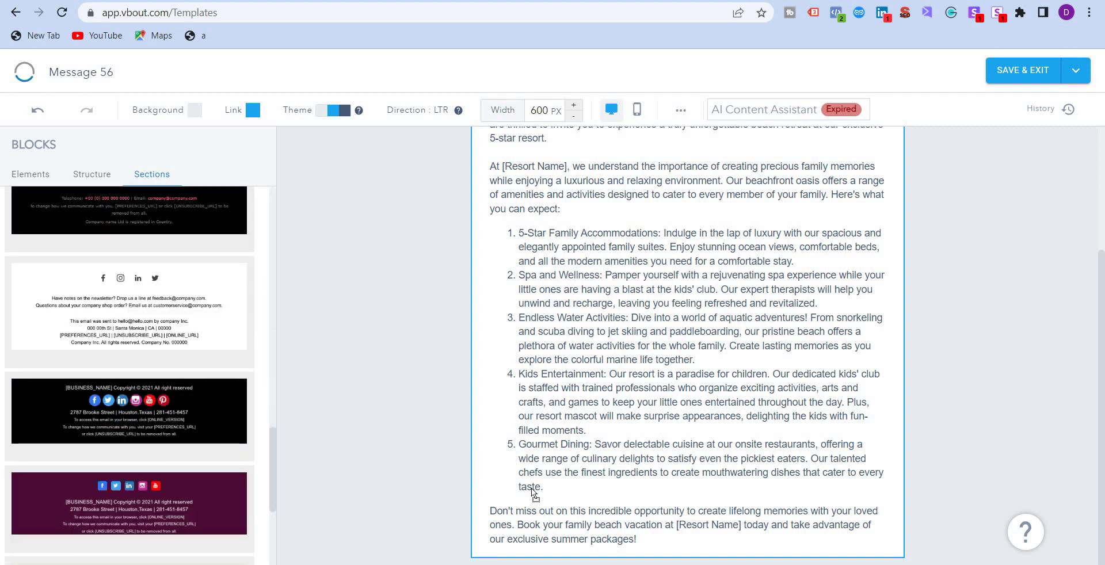
drag(131, 419, 629, 544)
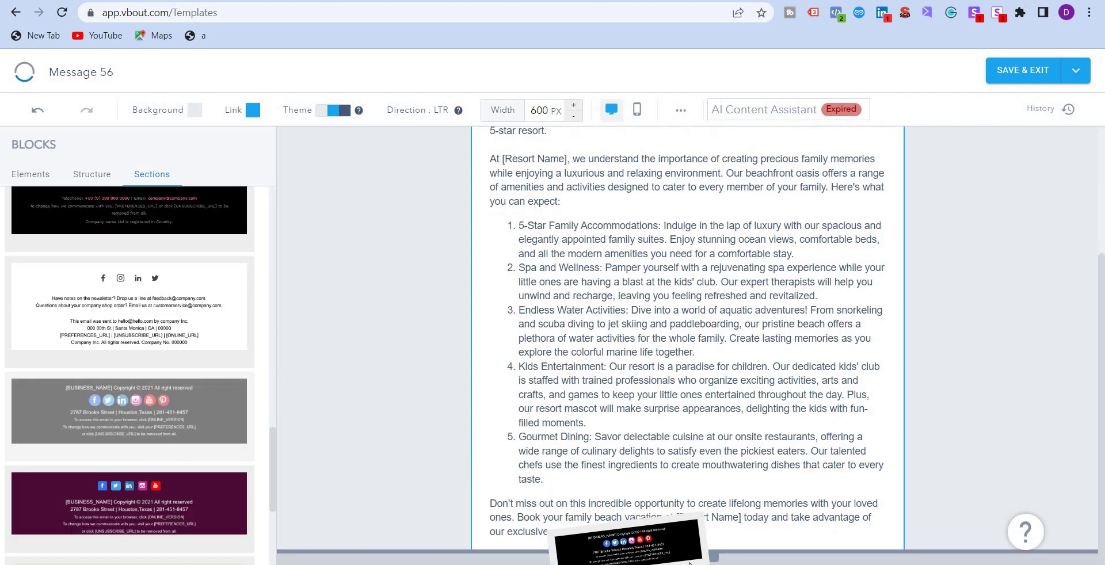
drag(688, 563, 691, 561)
Place an empty Image block below the email's closing paragraph
scroll(703, 483, up, 5)
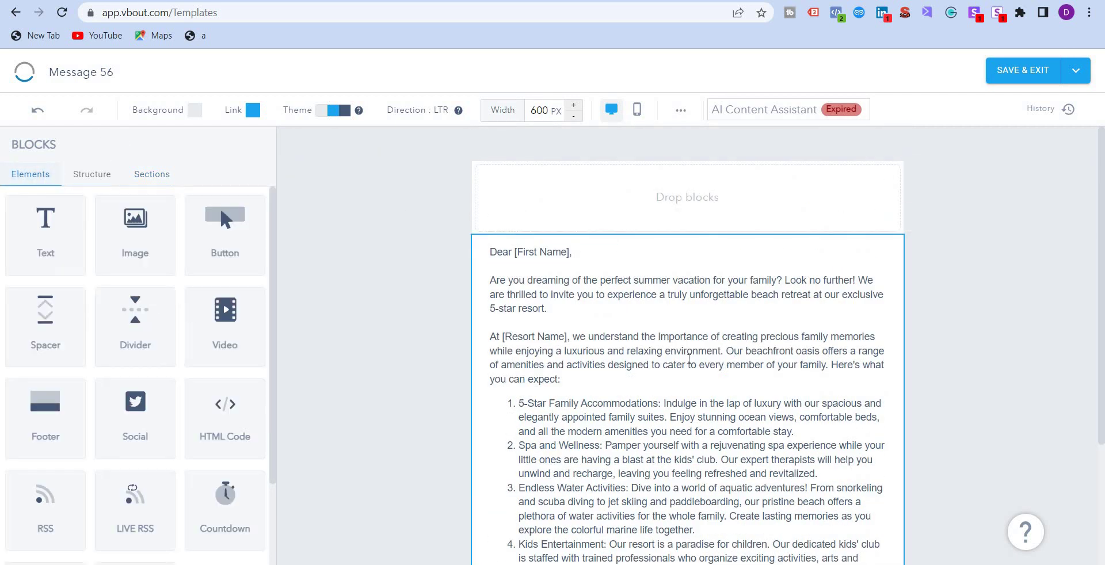
scroll(689, 358, down, 3)
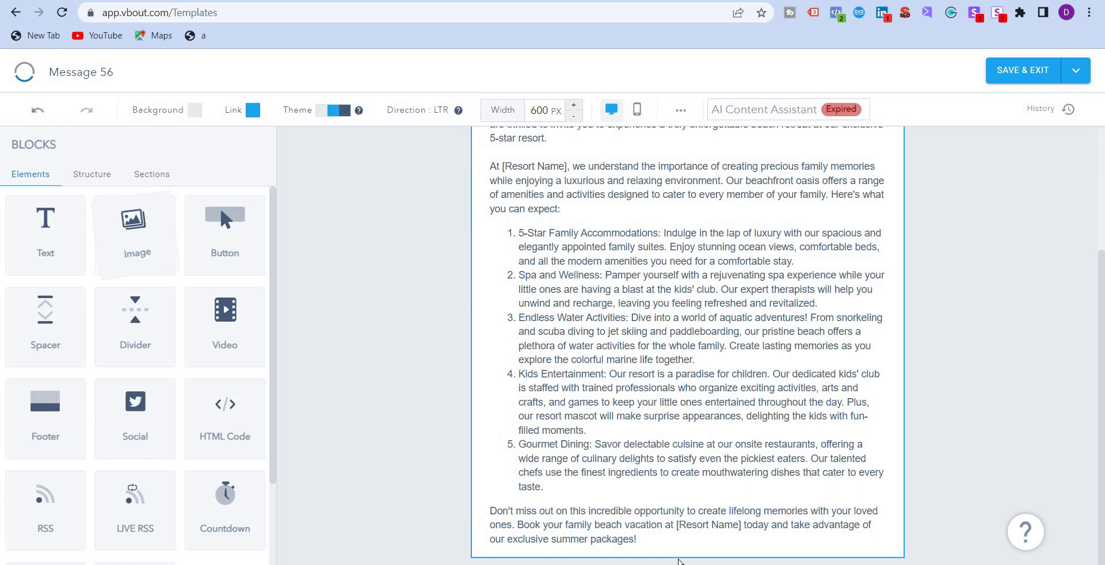
drag(679, 561, 700, 514)
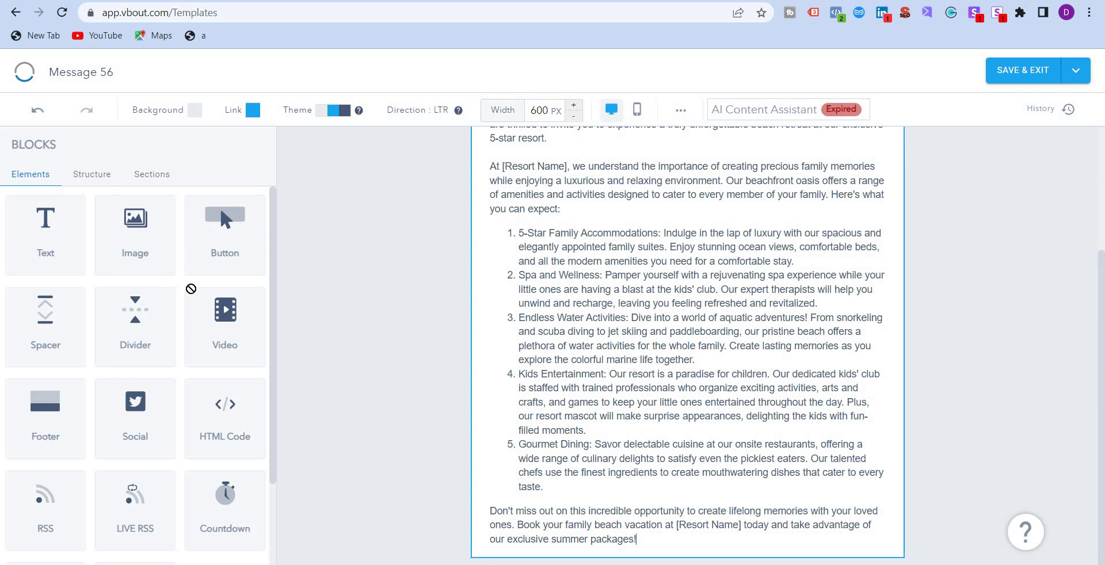
drag(164, 256, 653, 521)
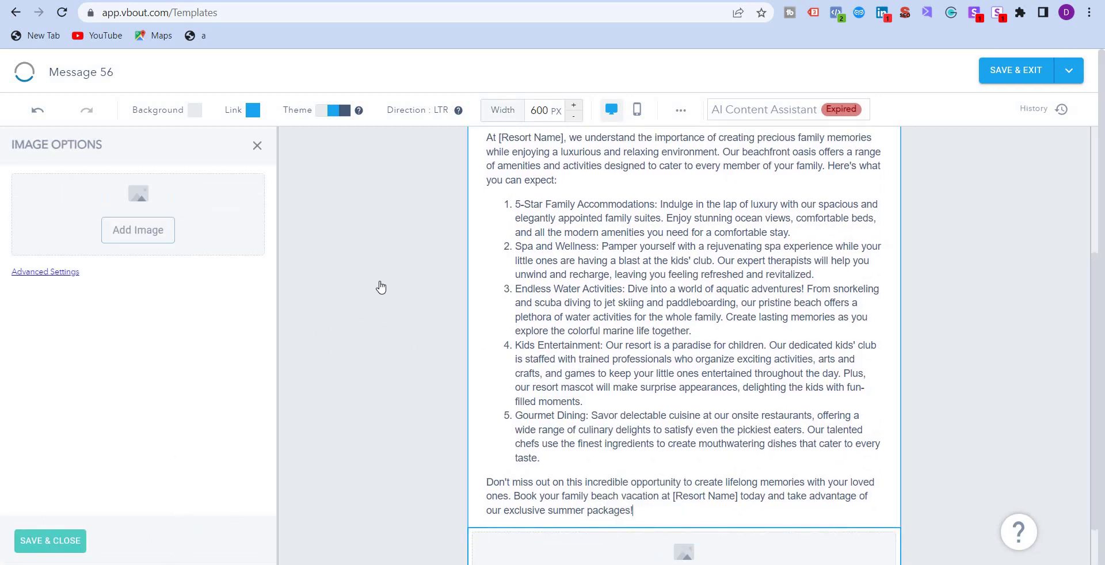
Add the third predesigned footer, with social icons and contact lines, to the email's bottom
click(257, 146)
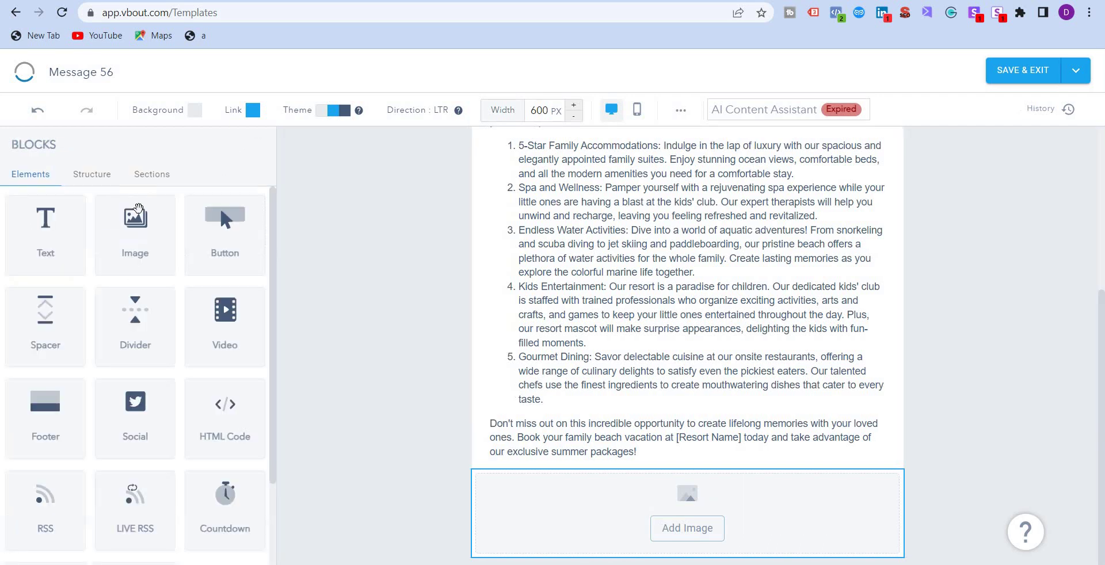
click(147, 176)
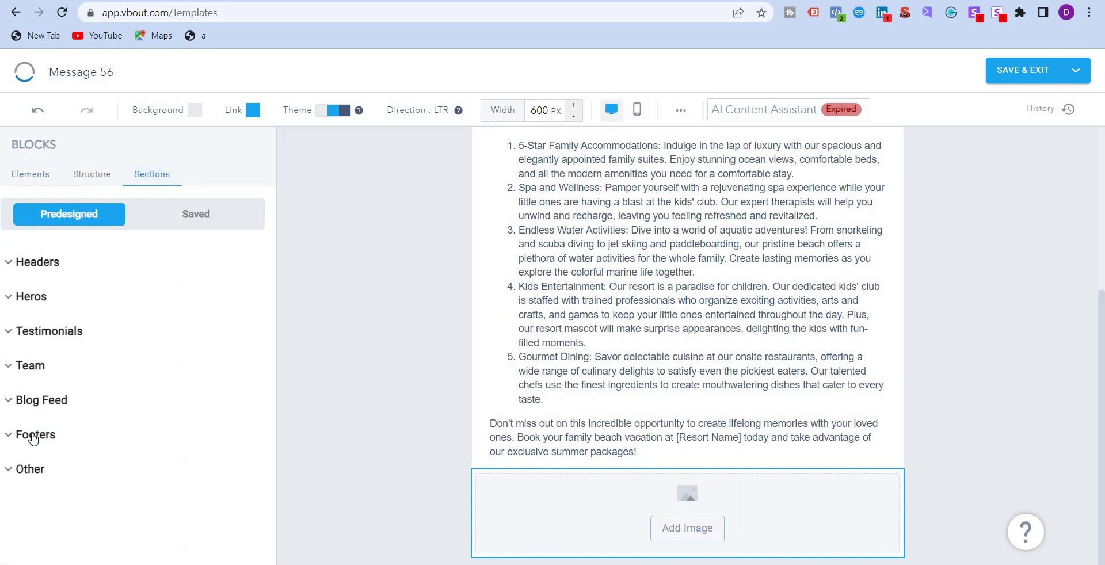
click(144, 406)
scroll(147, 431, down, 10)
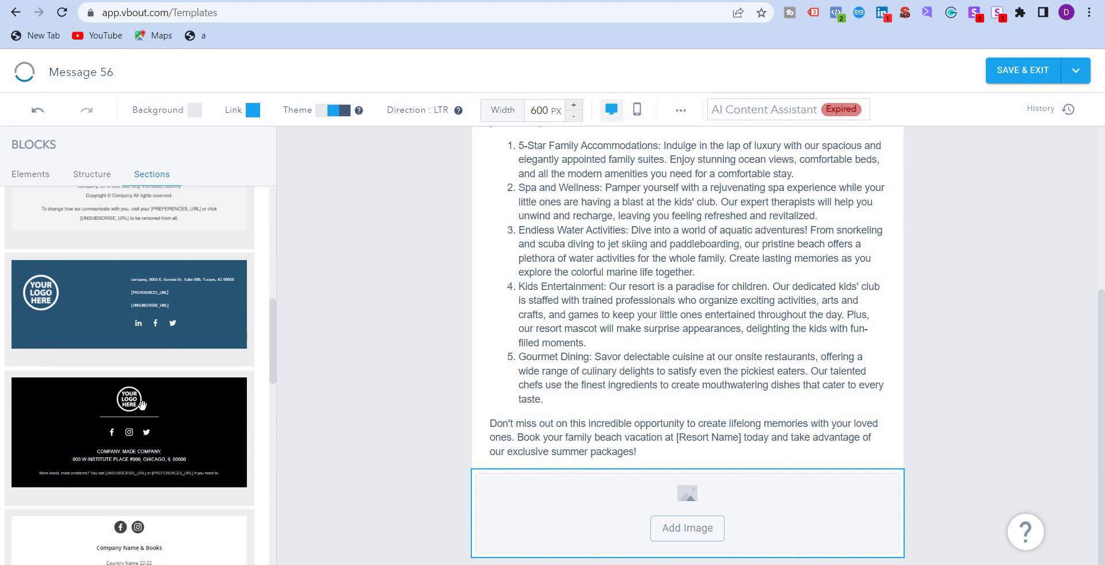
drag(152, 456, 706, 497)
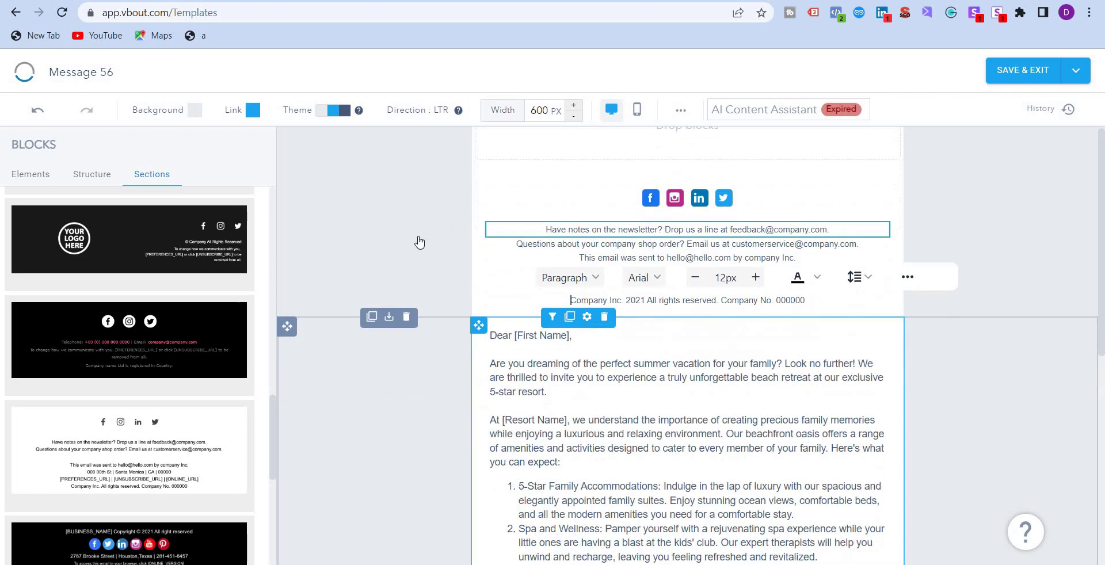
scroll(582, 415, down, 6)
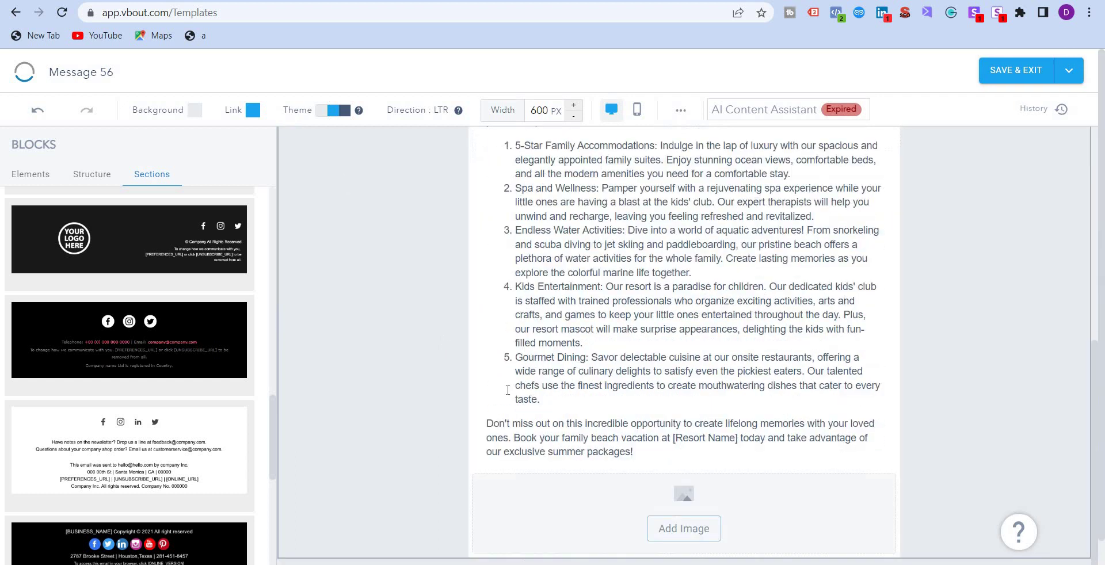
scroll(583, 414, up, 1)
scroll(564, 345, down, 1)
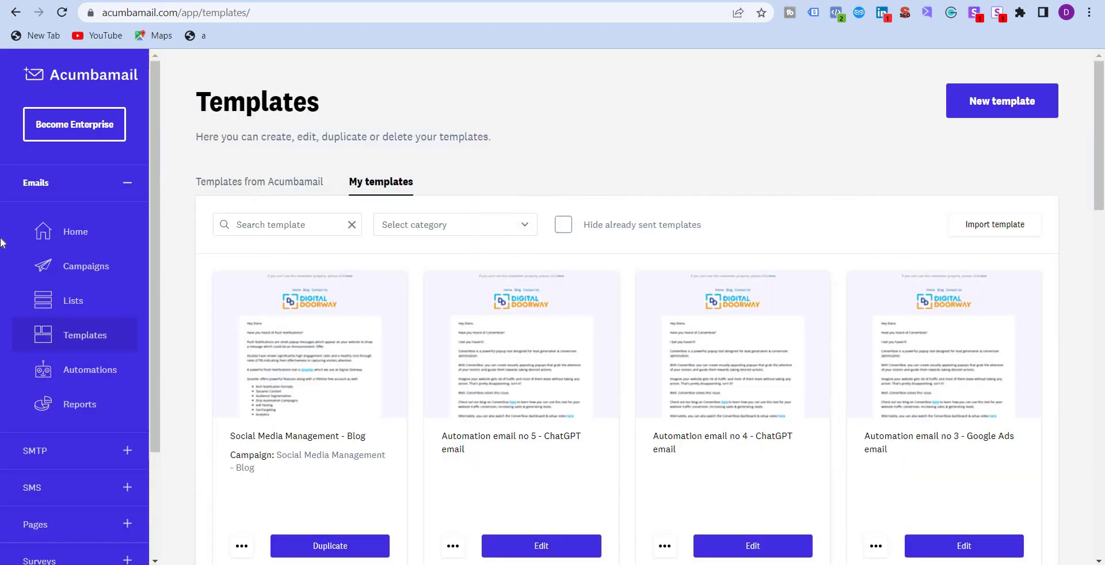
Create an Acumbamail template named 'Test template' from the Elegant invitation design
click(1017, 108)
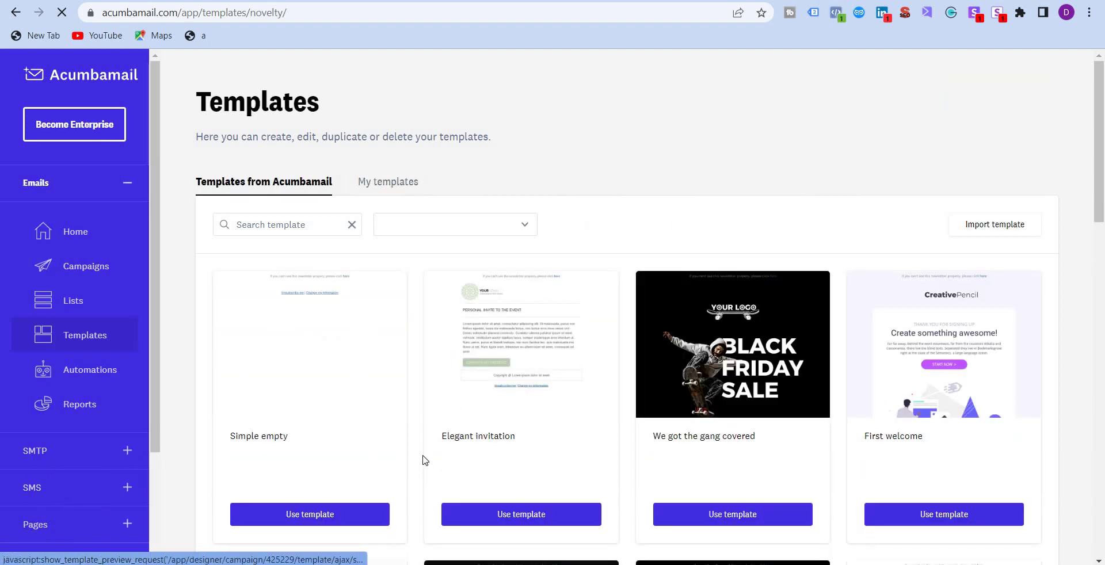
scroll(423, 458, down, 7)
scroll(414, 438, up, 5)
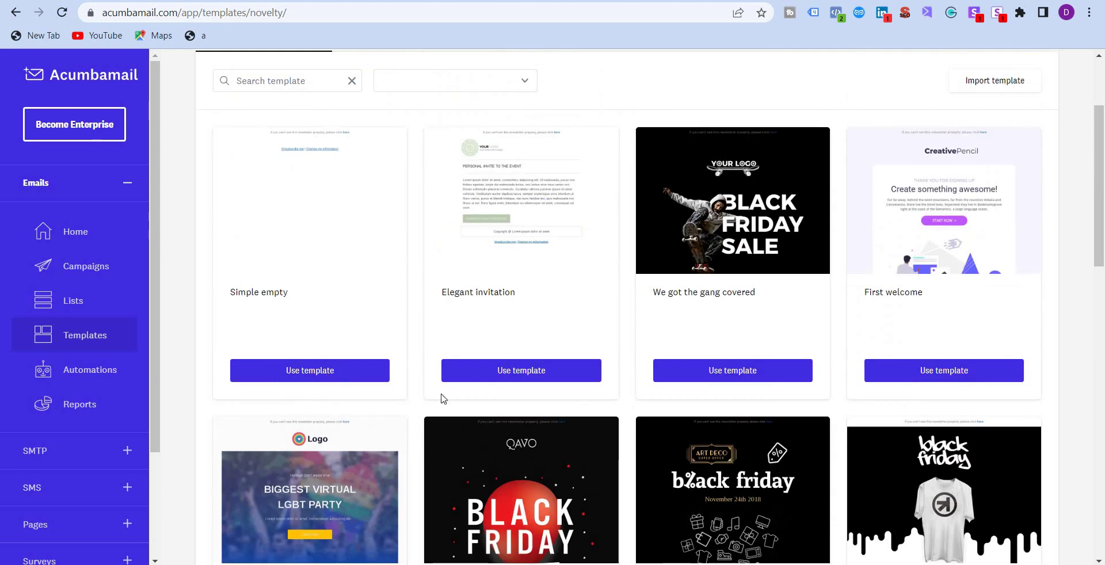
click(488, 373)
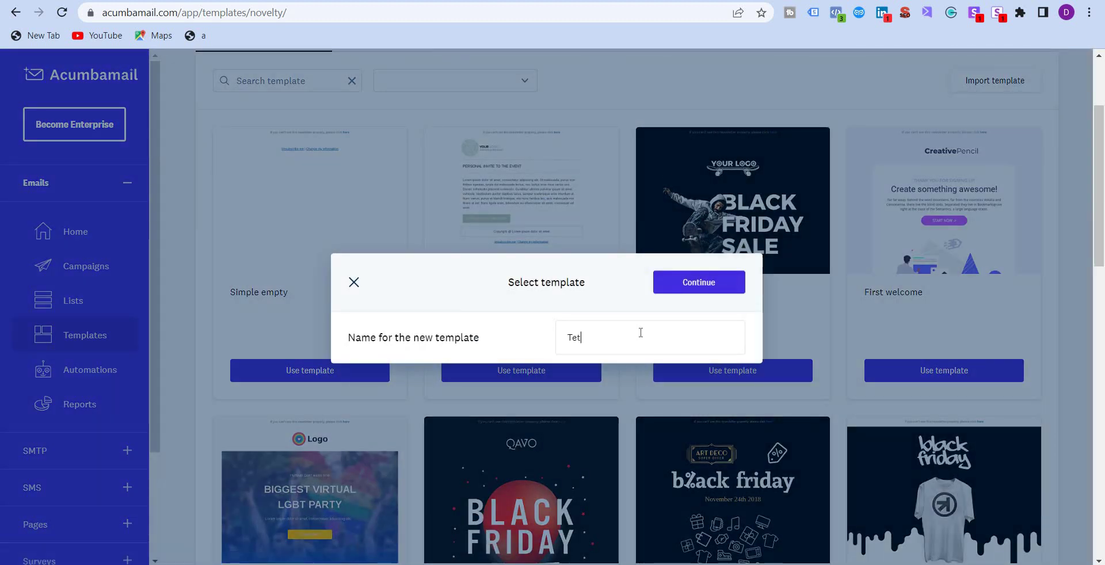
text(Test template)
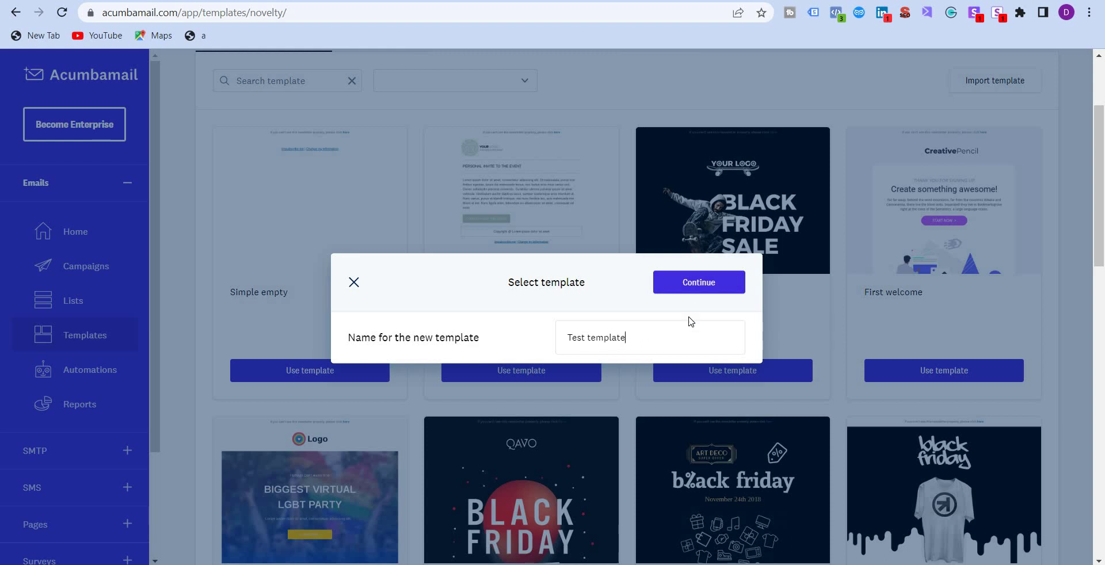
click(698, 281)
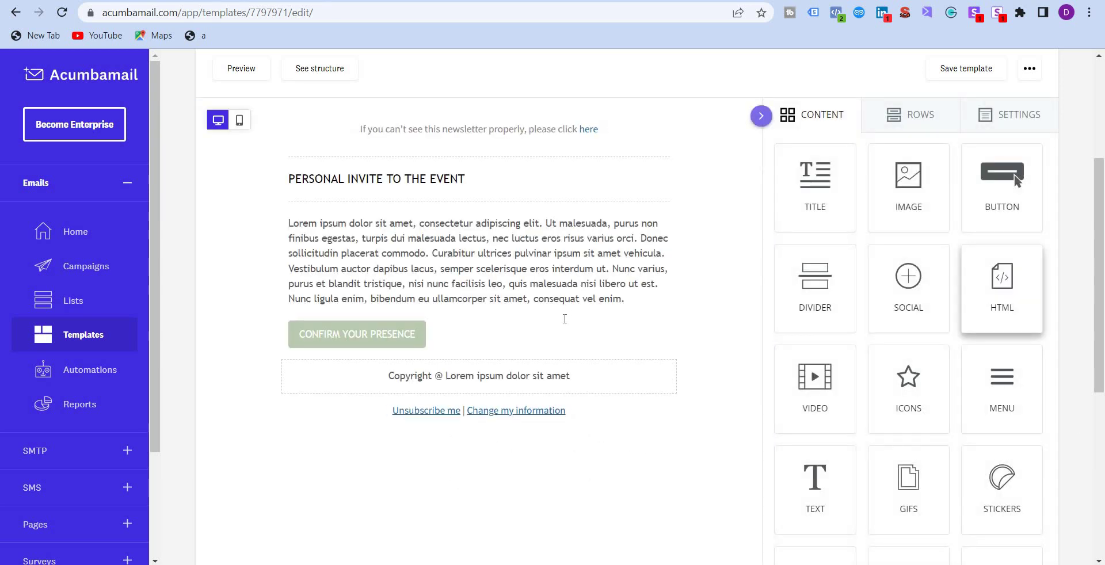
Replace the Lorem ipsum paragraph with the beach resort email and delete the blank line before Endless Water Activities
triple_click(561, 322)
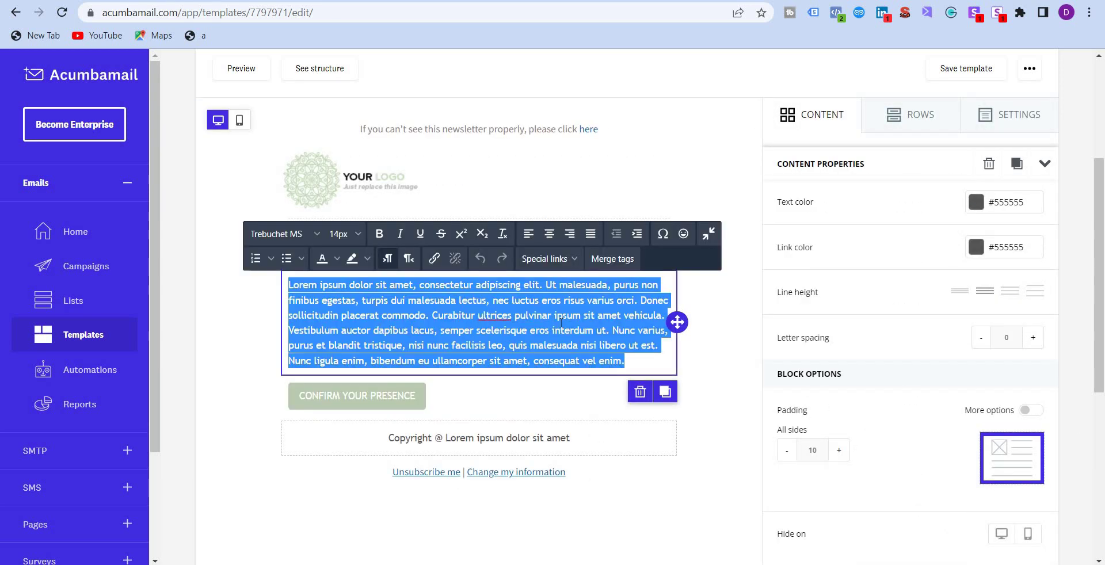
key(ctrl+v)
scroll(430, 438, down, 1)
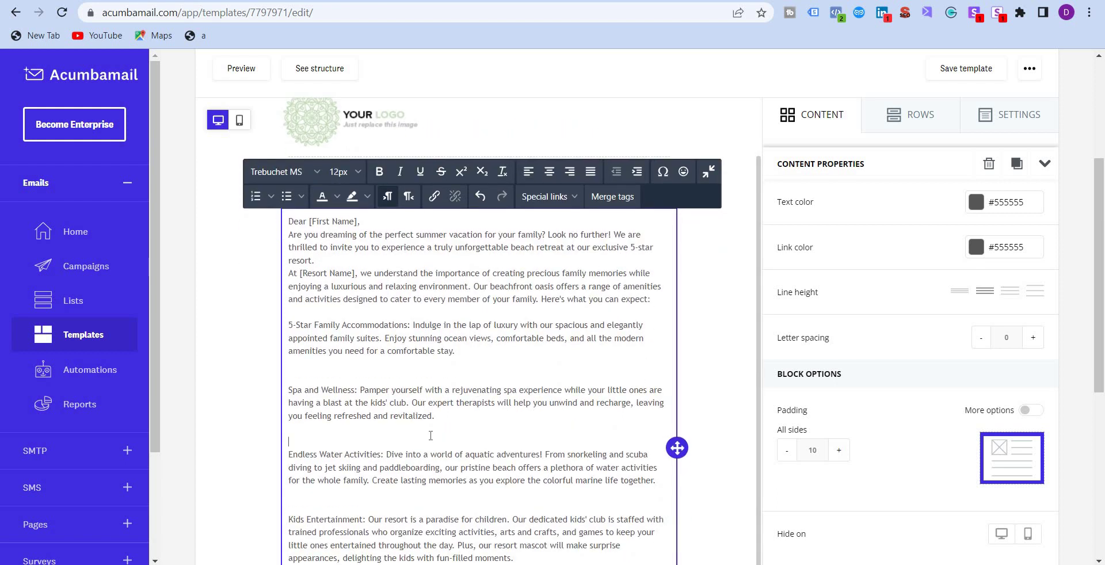
click(430, 436)
key(Delete)
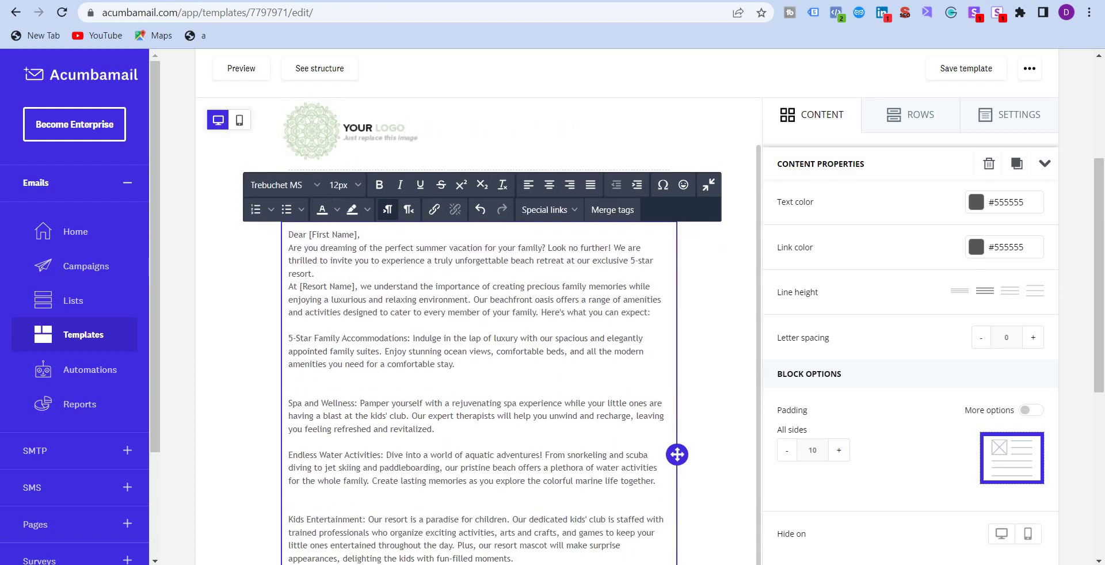
key(ctrl+Tab)
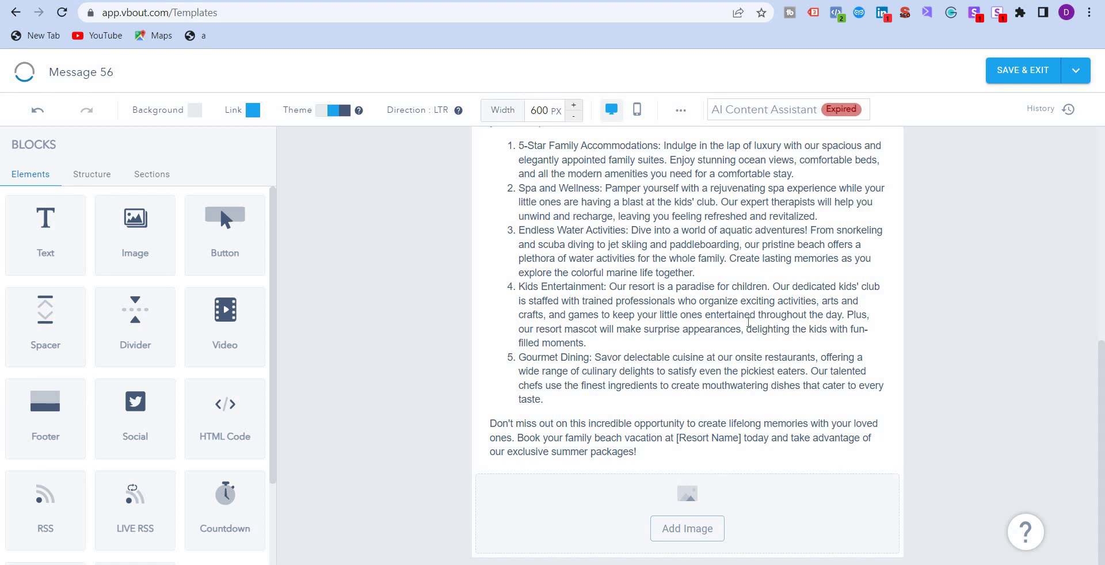
Copy the earlier beach vacation prompt and paste it into the ChatGPT message box
key(alt+Tab)
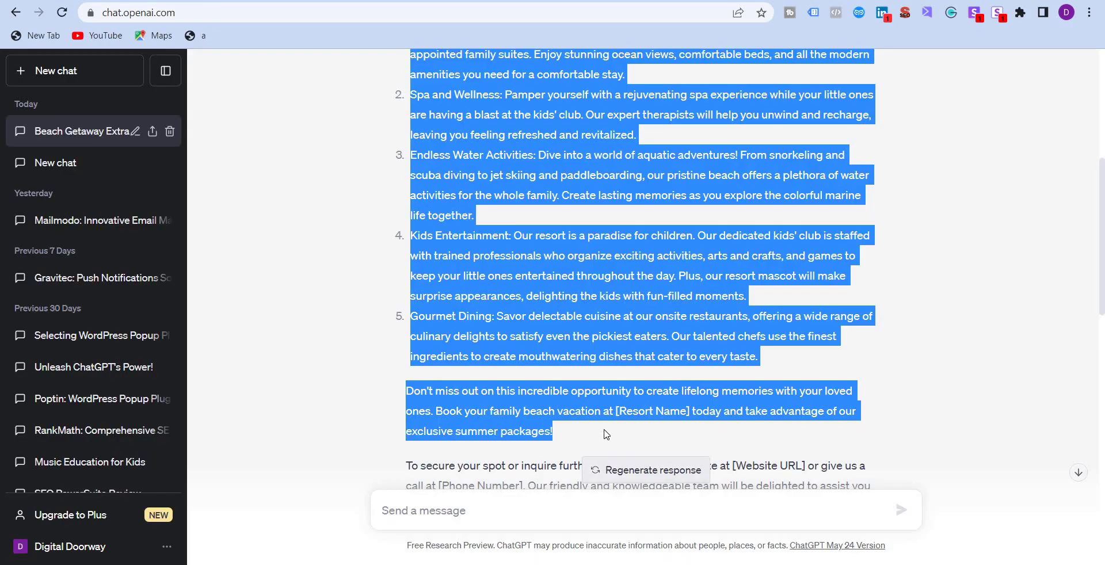
scroll(592, 460, down, 12)
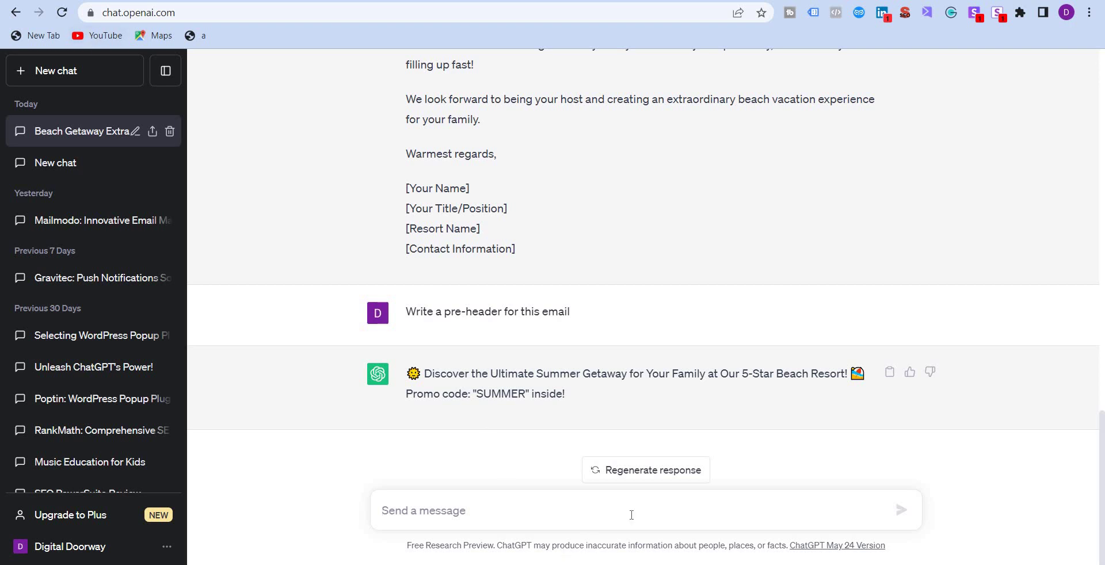
scroll(758, 386, up, 20)
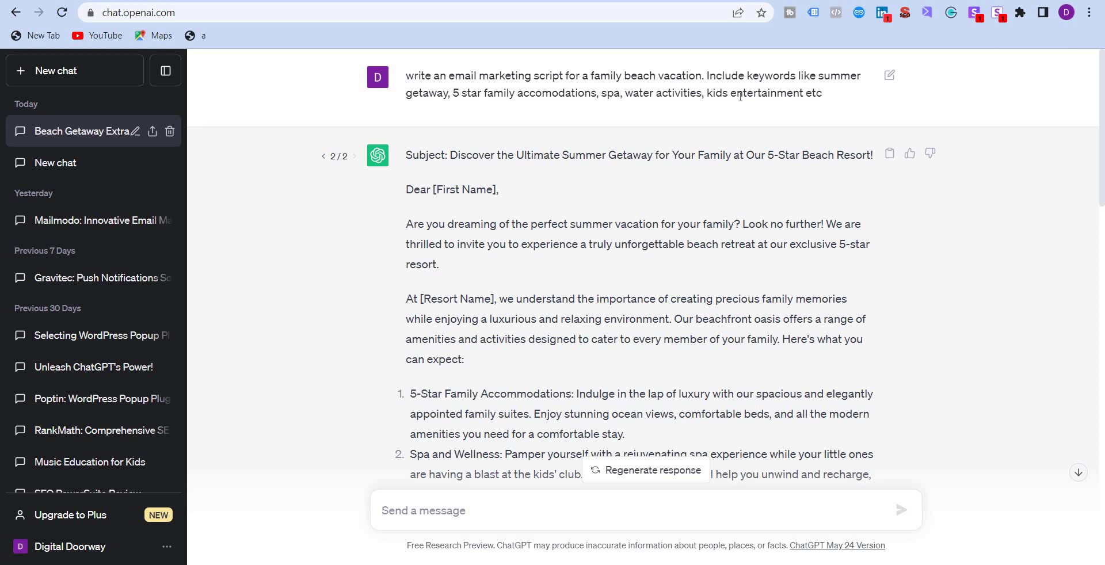
drag(406, 76, 844, 102)
key(ctrl+c)
scroll(537, 461, down, 7)
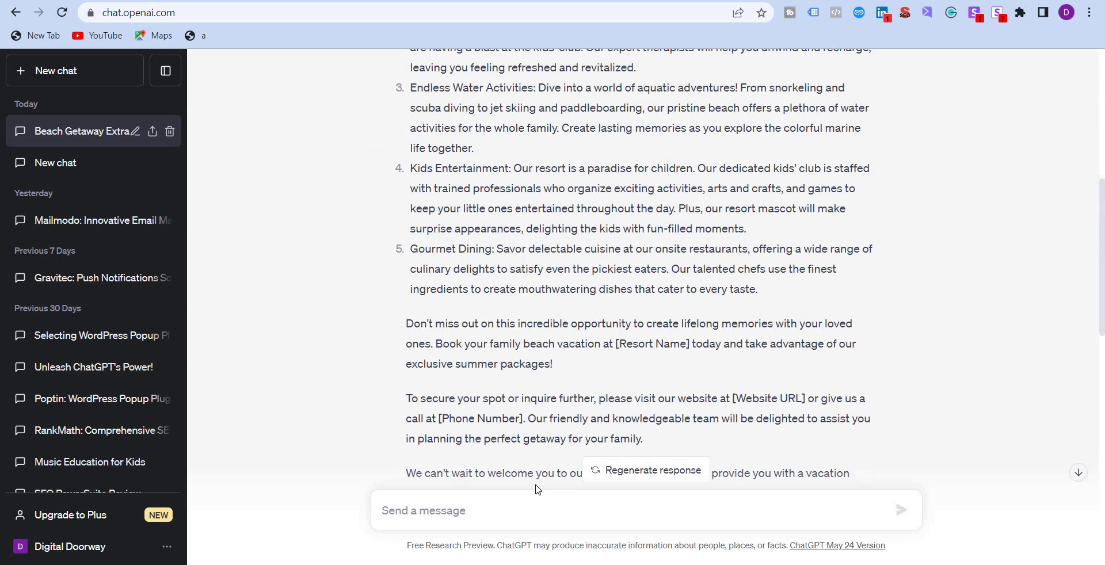
scroll(536, 489, down, 4)
key(ctrl+v)
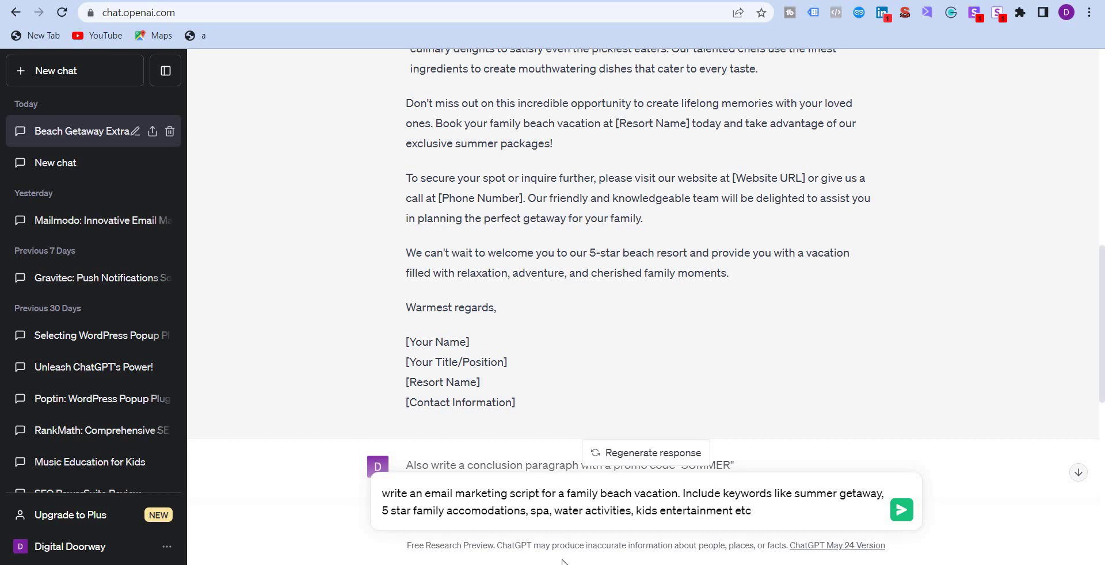
Change 'script' to 'codeHTML' in the prompt, send it, and review the HTML email reply
key(BackSpace)
key(BackSpace)
key(BackSpace)
key(BackSpace)
key(BackSpace)
key(BackSpace)
text(code)
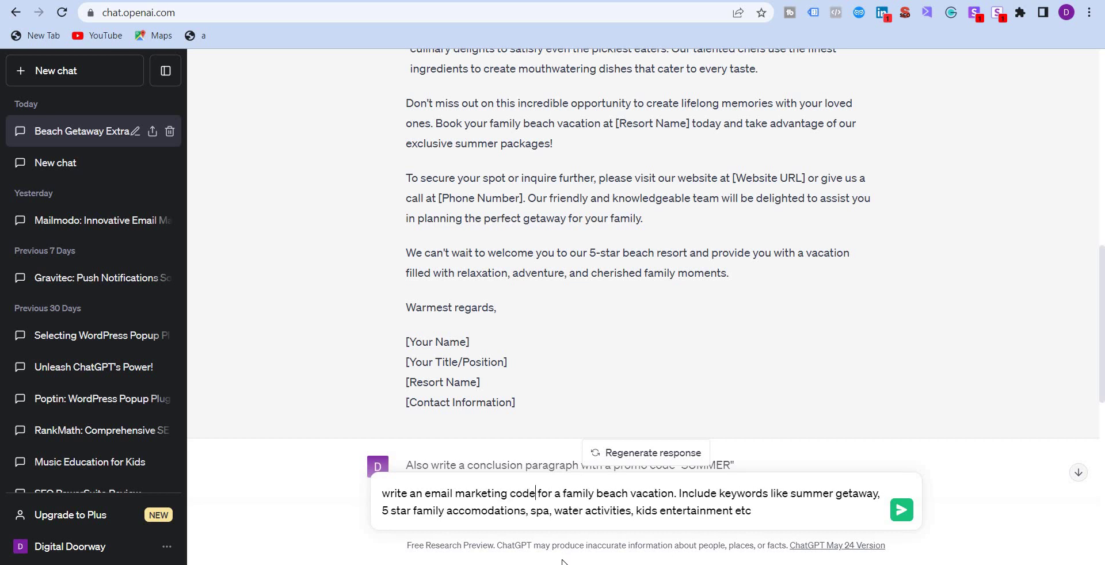
text(HTML)
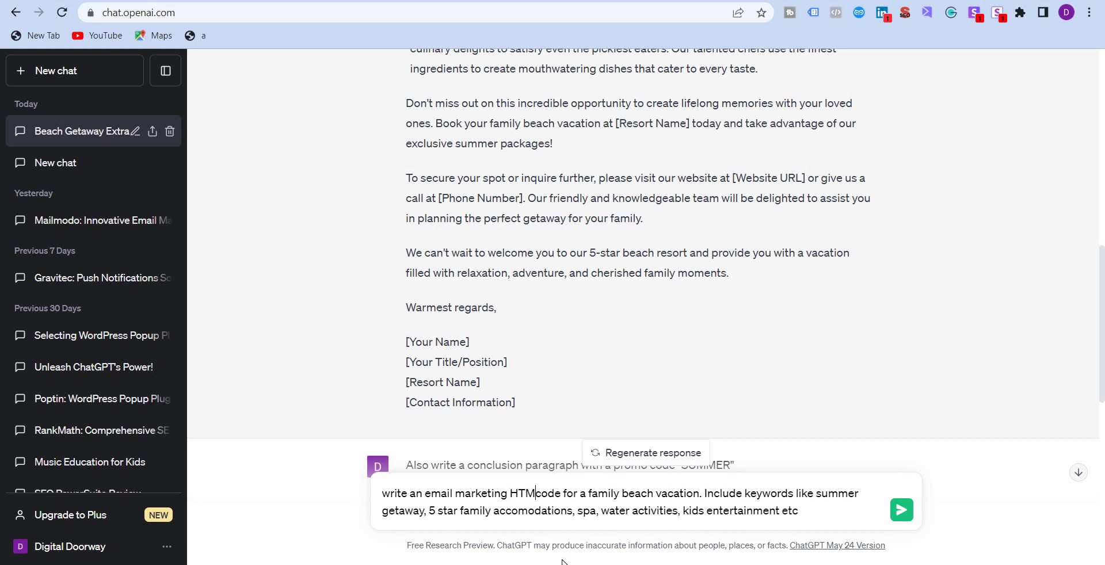
key(Return)
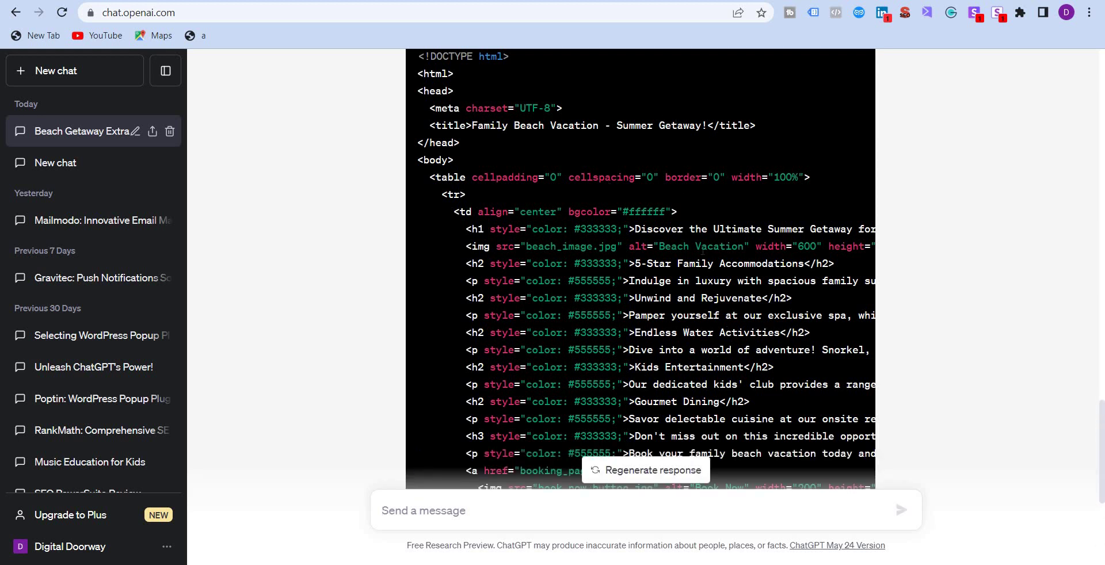
scroll(702, 252, down, 5)
scroll(702, 266, up, 3)
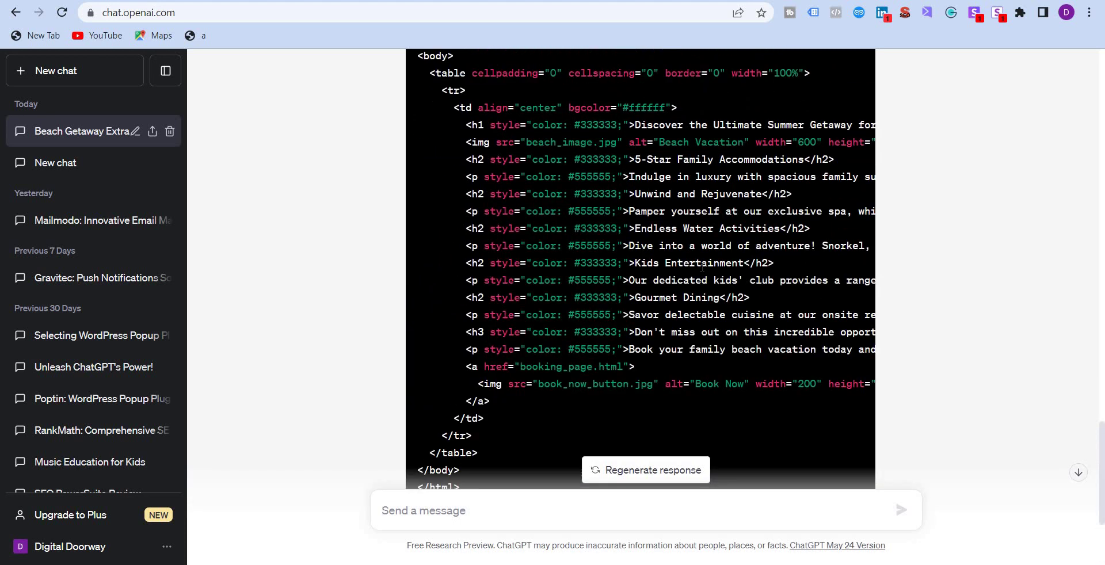
scroll(702, 266, up, 5)
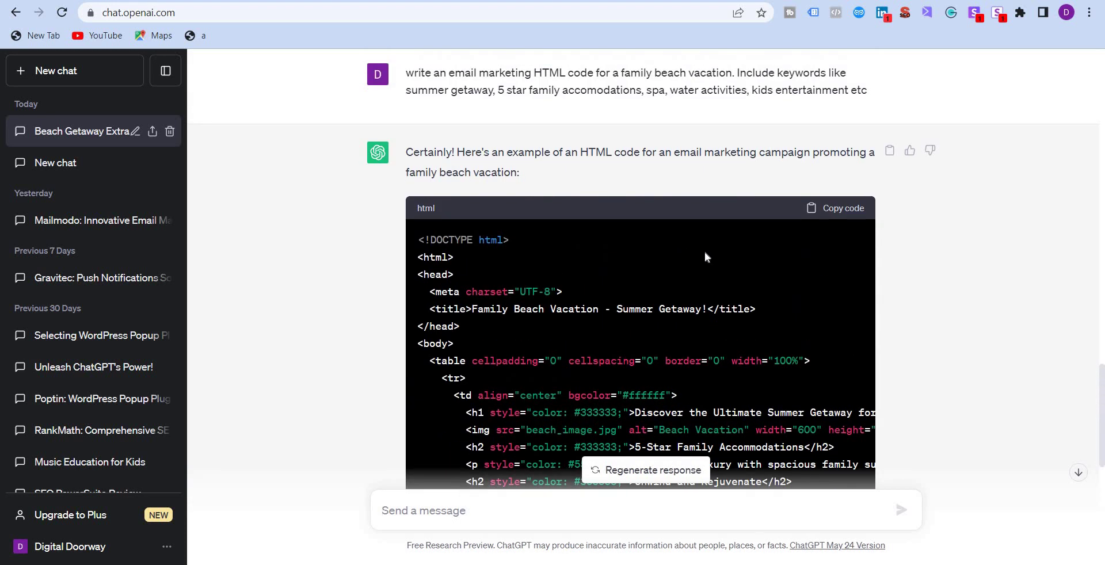
scroll(706, 254, down, 5)
scroll(891, 165, up, 4)
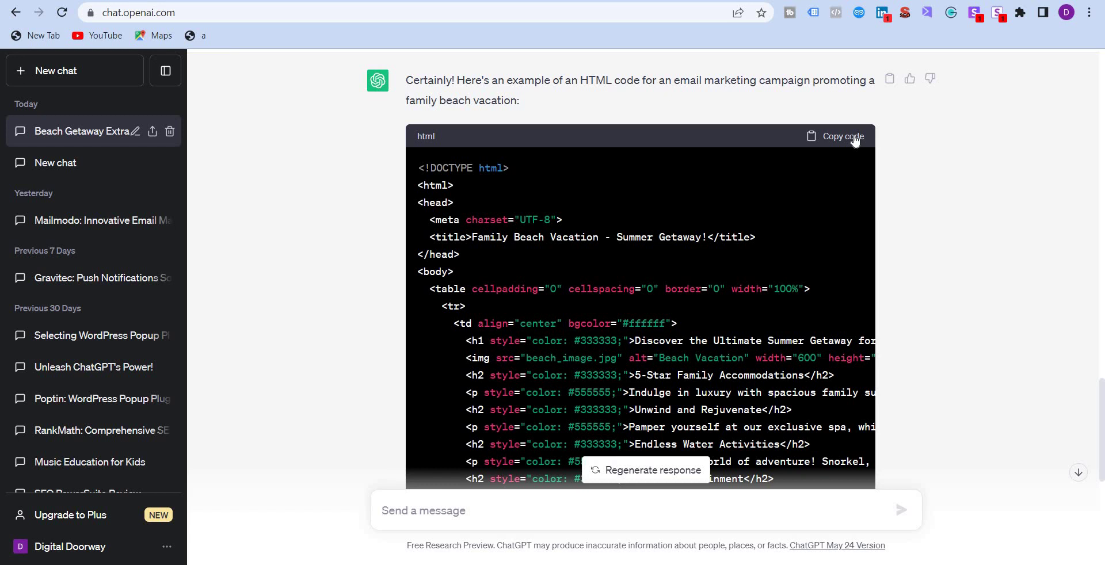
Copy ChatGPT's generated HTML code and empty the VBOUT email's text block
click(855, 141)
key(ctrl+Tab)
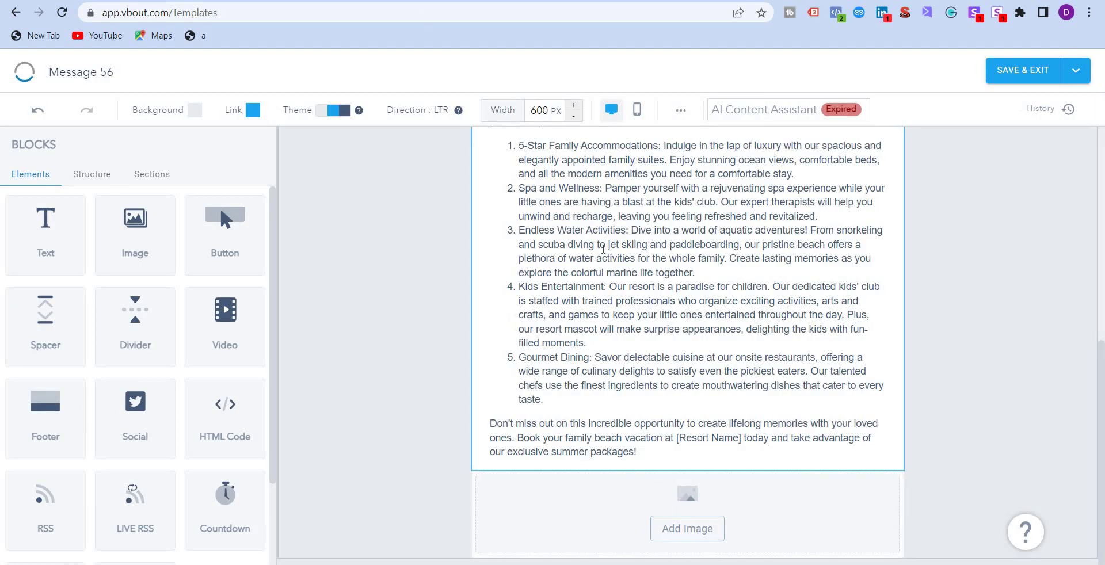
click(603, 248)
key(ctrl+a)
key(BackSpace)
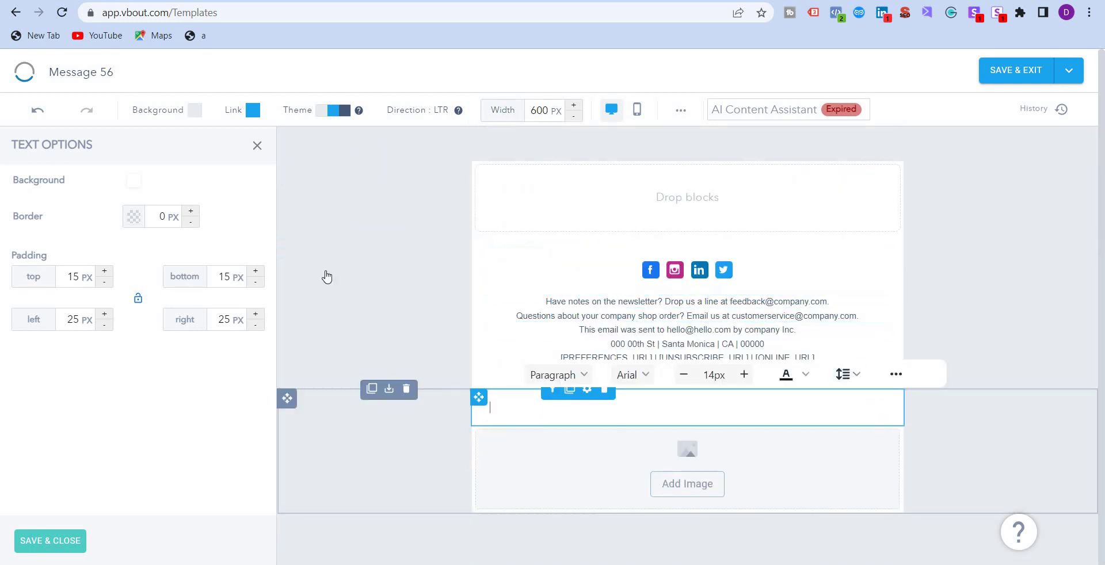
click(257, 146)
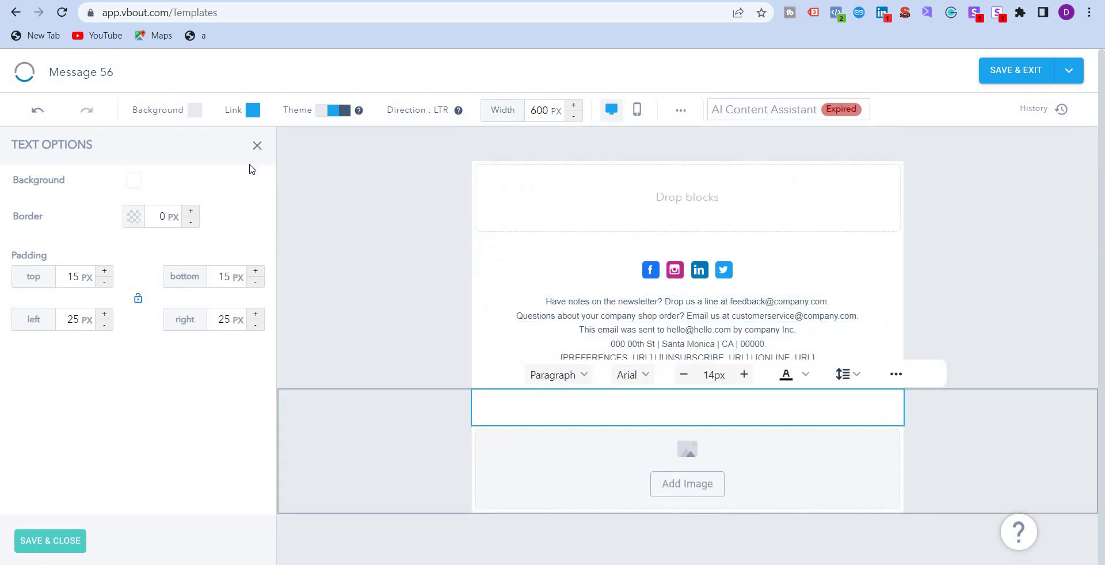
Add an HTML Code block, delete the footer, and paste the ChatGPT HTML into its code
drag(225, 446, 669, 190)
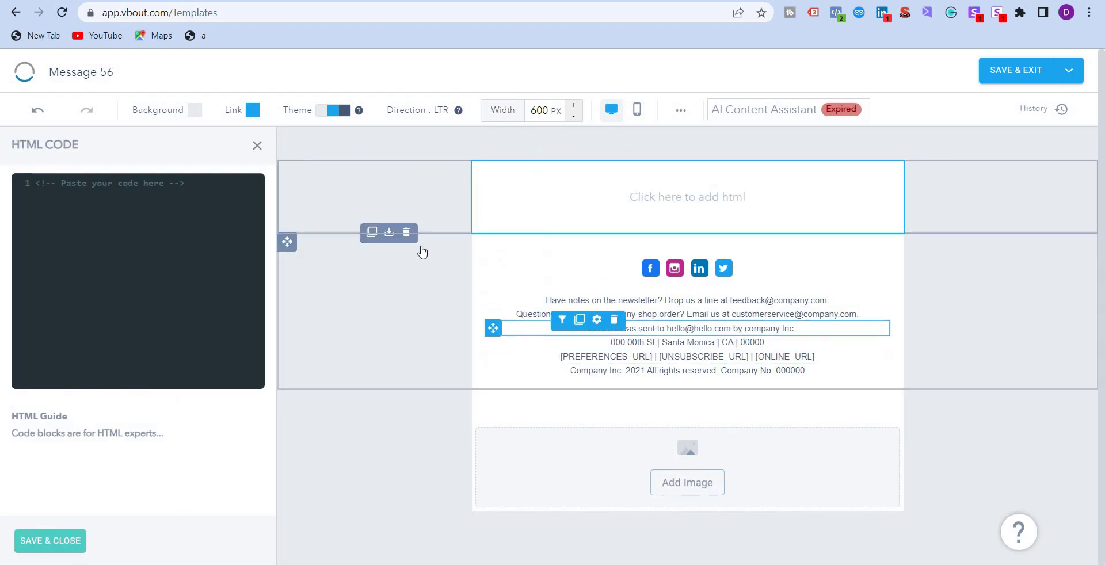
click(407, 232)
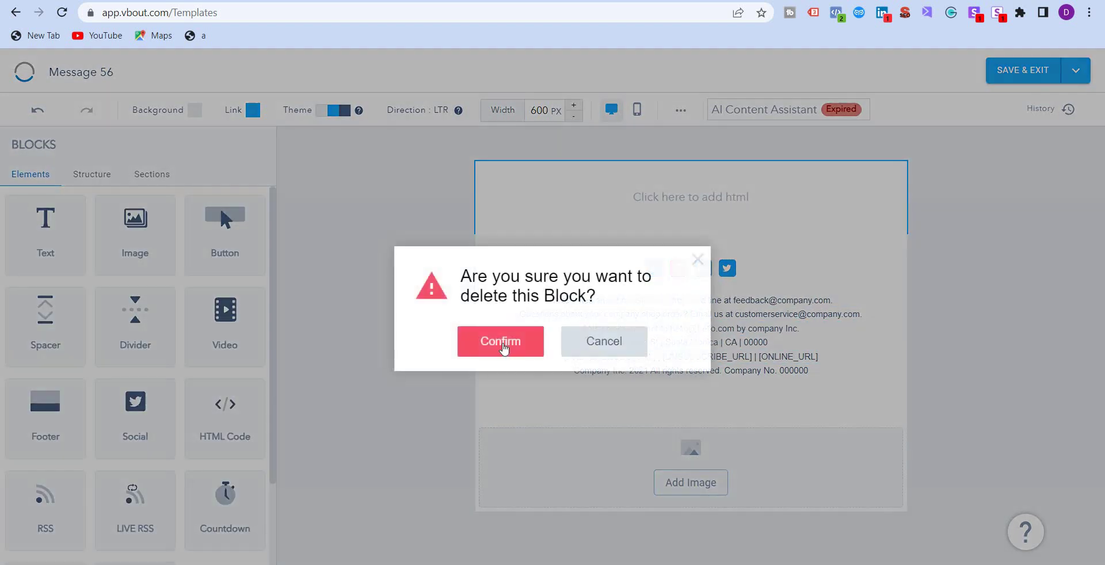
click(503, 344)
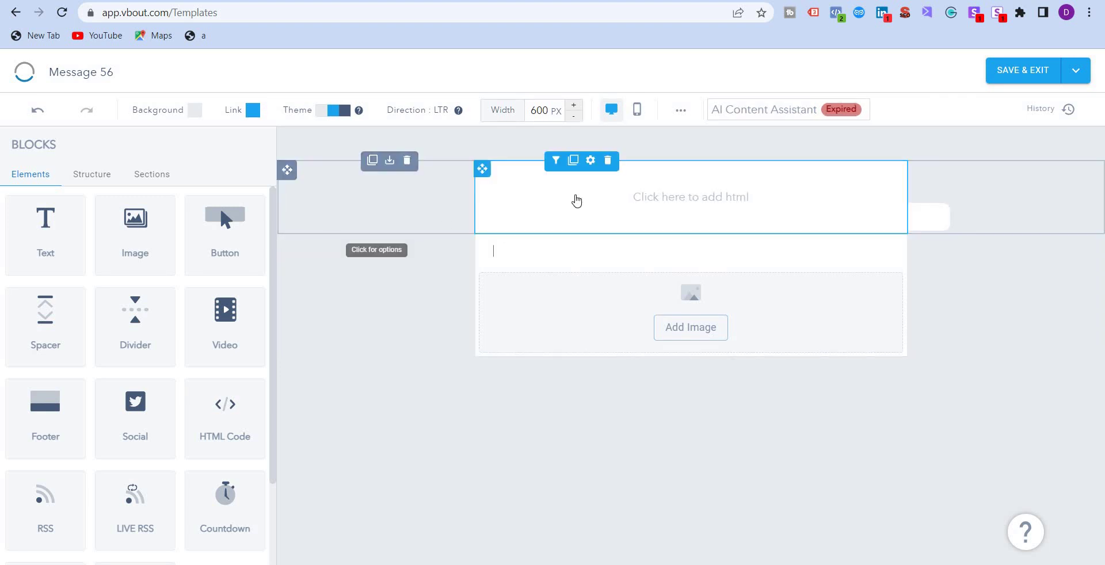
click(576, 201)
key(ctrl+a)
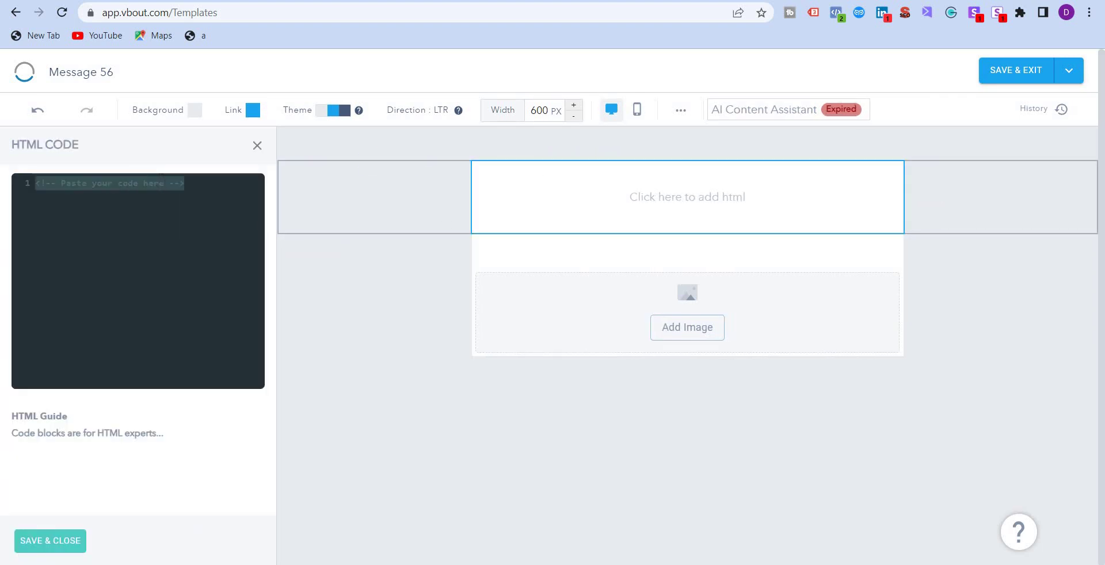
key(BackSpace)
key(ctrl+v)
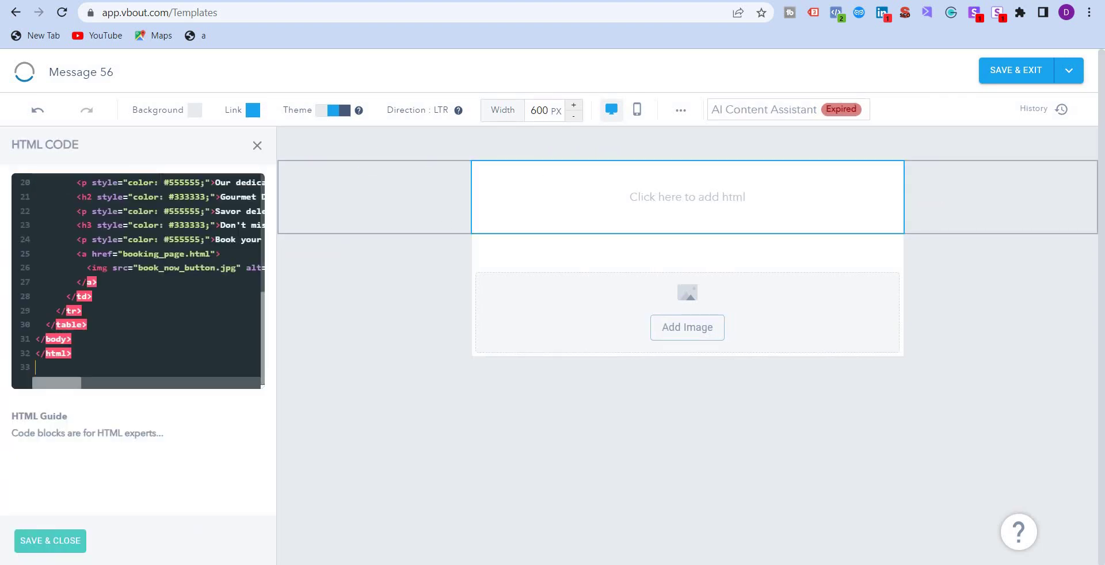
Save the HTML code block so the email renders, then reopen its code
click(50, 541)
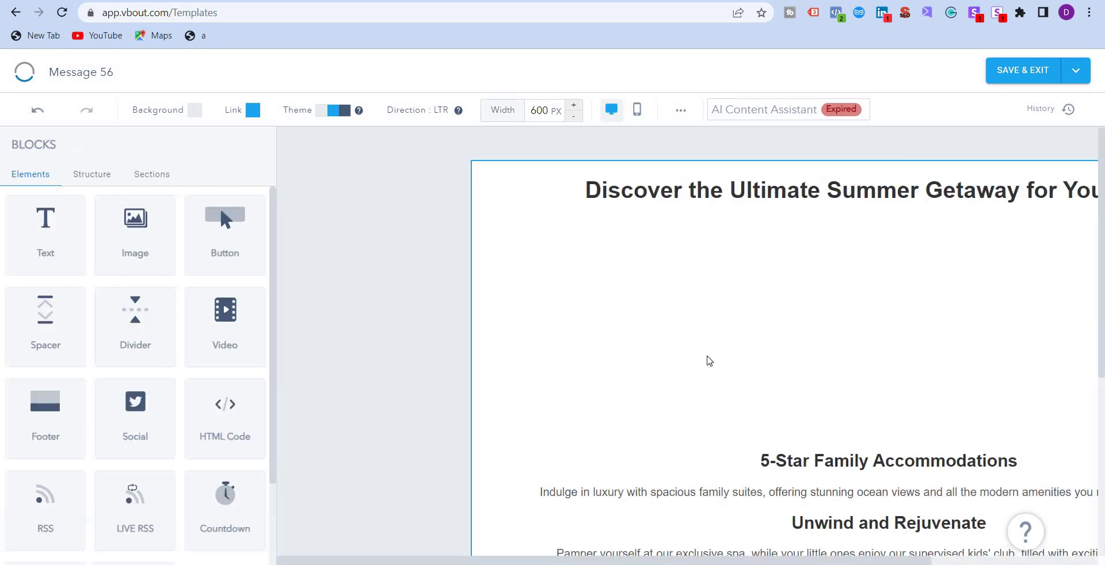
scroll(827, 343, down, 4)
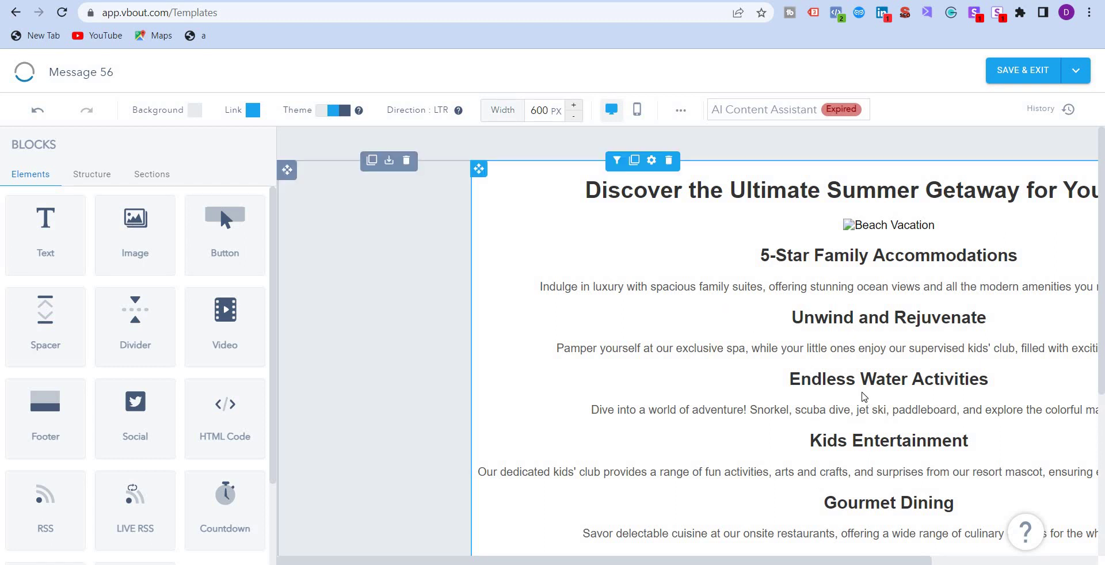
click(868, 381)
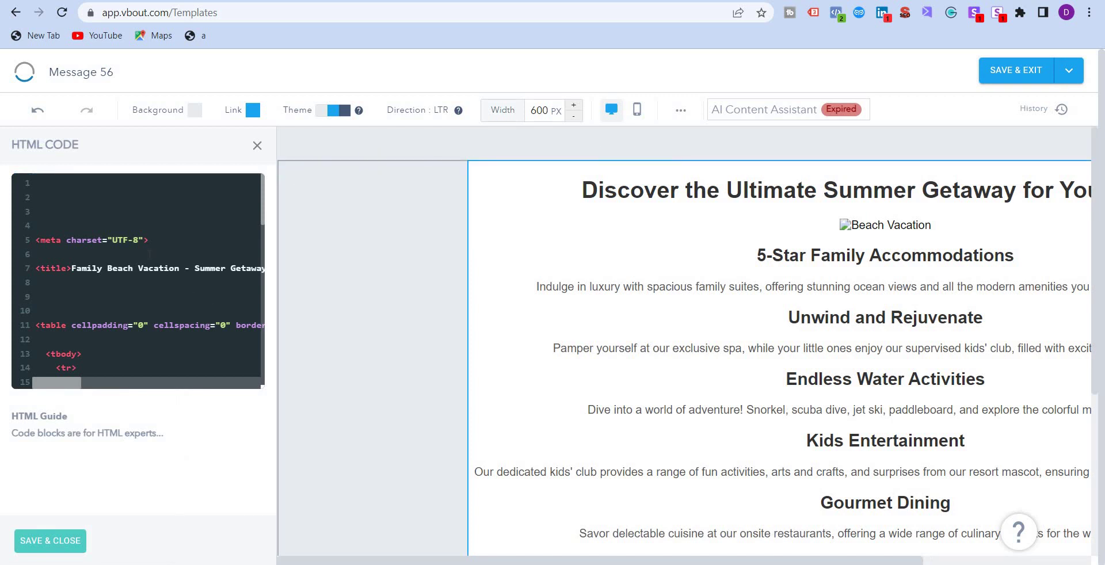
scroll(150, 254, down, 3)
scroll(149, 253, up, 3)
Search the code for 'lOGO' to confirm there is no logo, then open the block options
key(ctrl+f)
text(l)
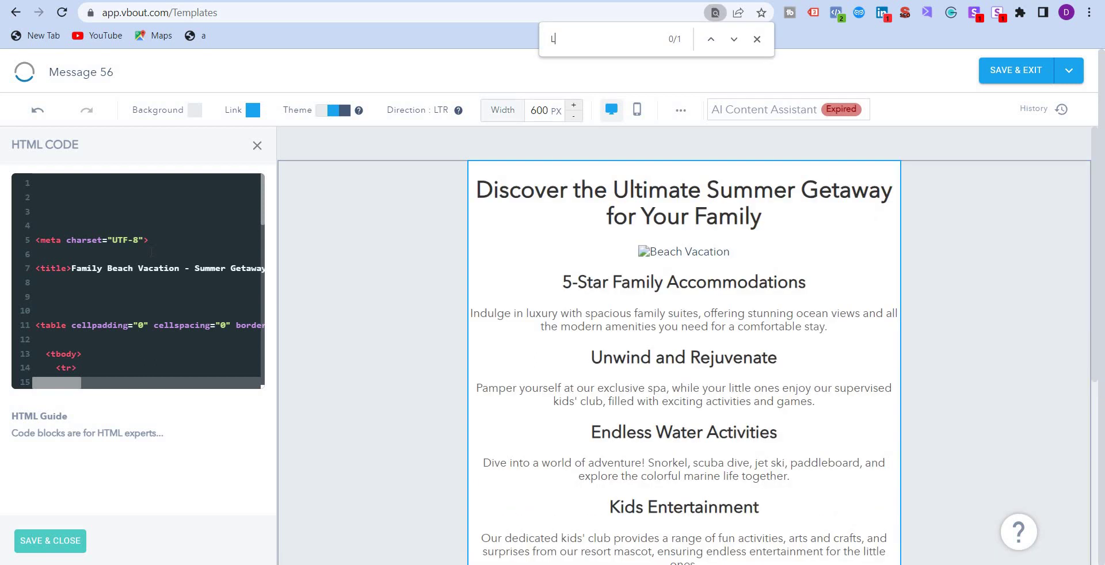
text(OGO)
click(377, 173)
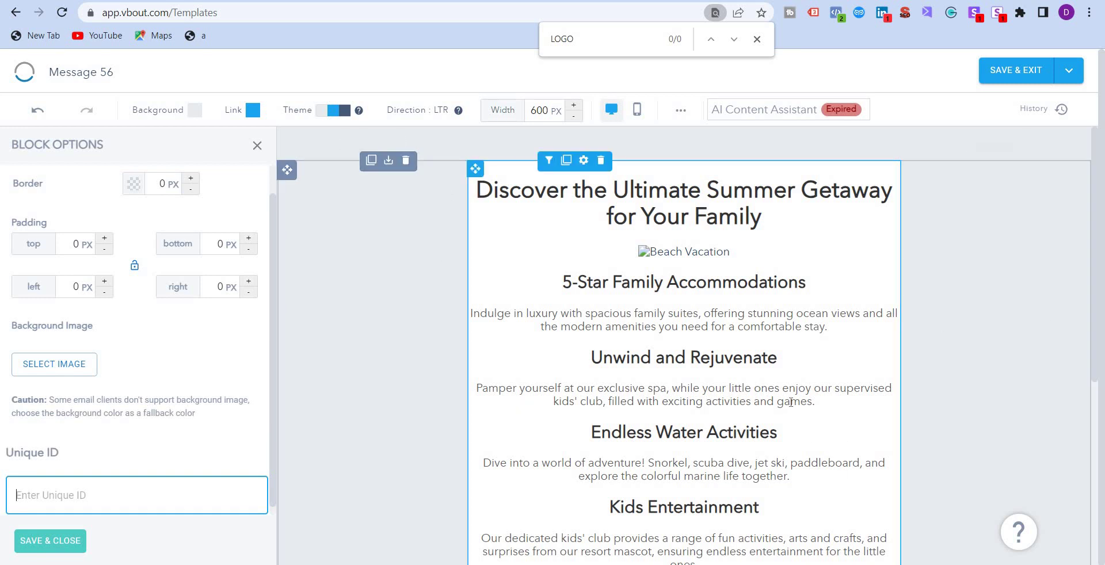
scroll(791, 402, down, 6)
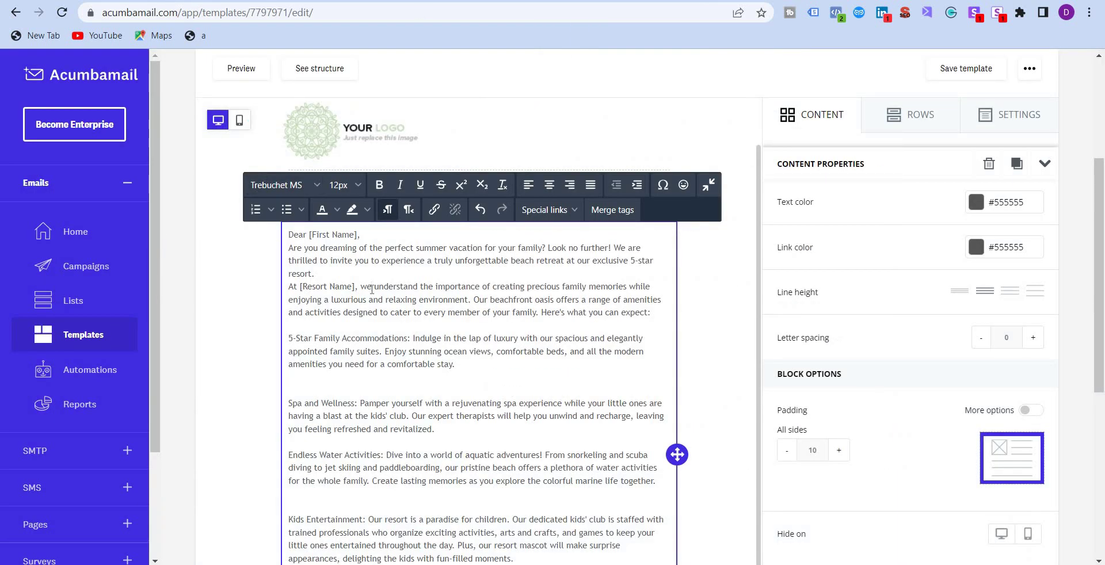
Clear the old template's body text and look over its invitation heading and preview
key(ctrl+a)
key(BackSpace)
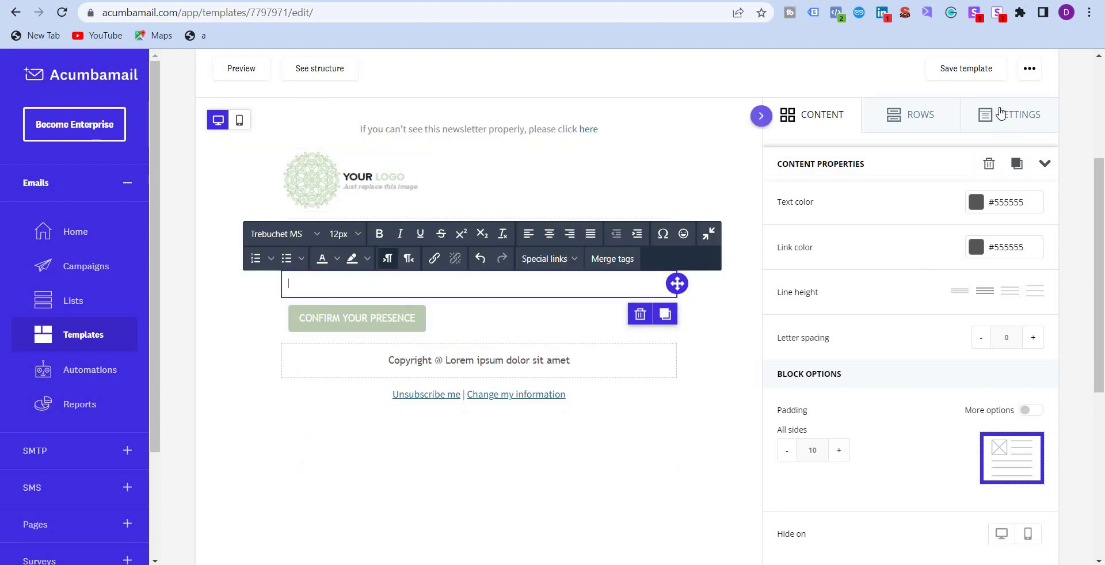
click(1002, 113)
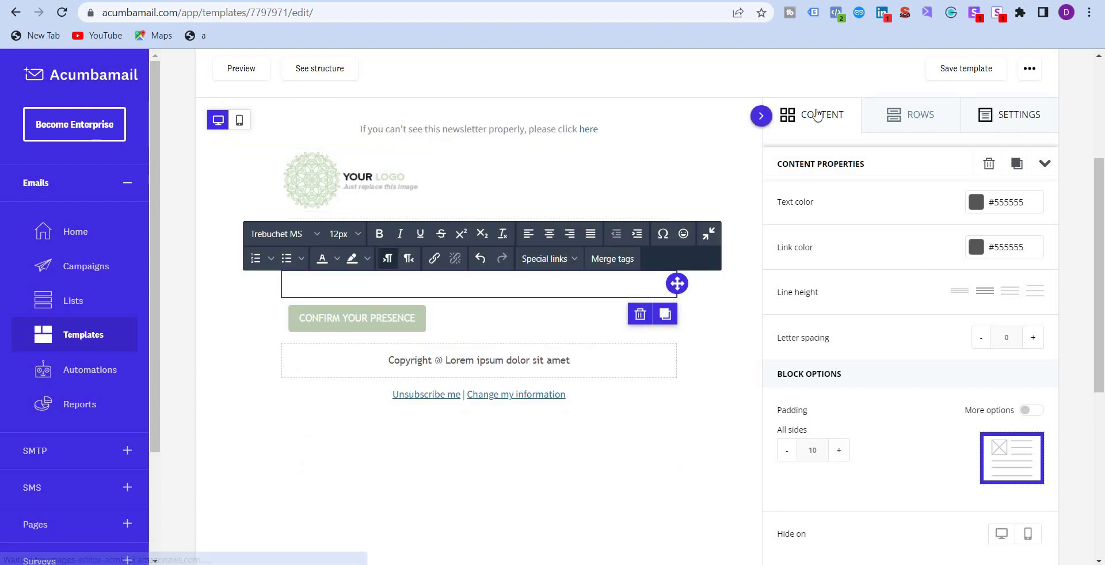
click(763, 118)
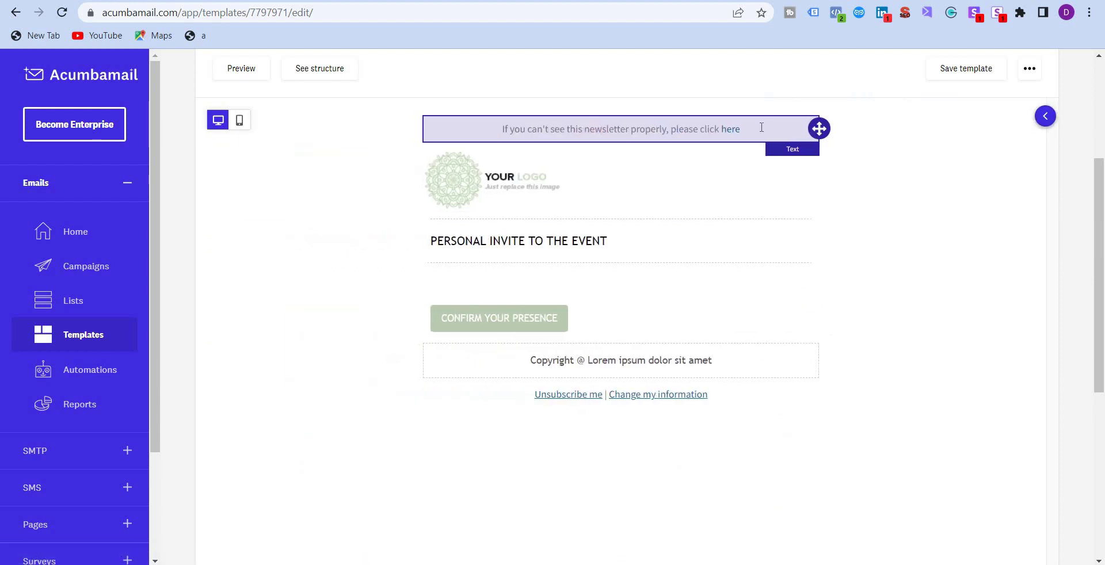
click(665, 240)
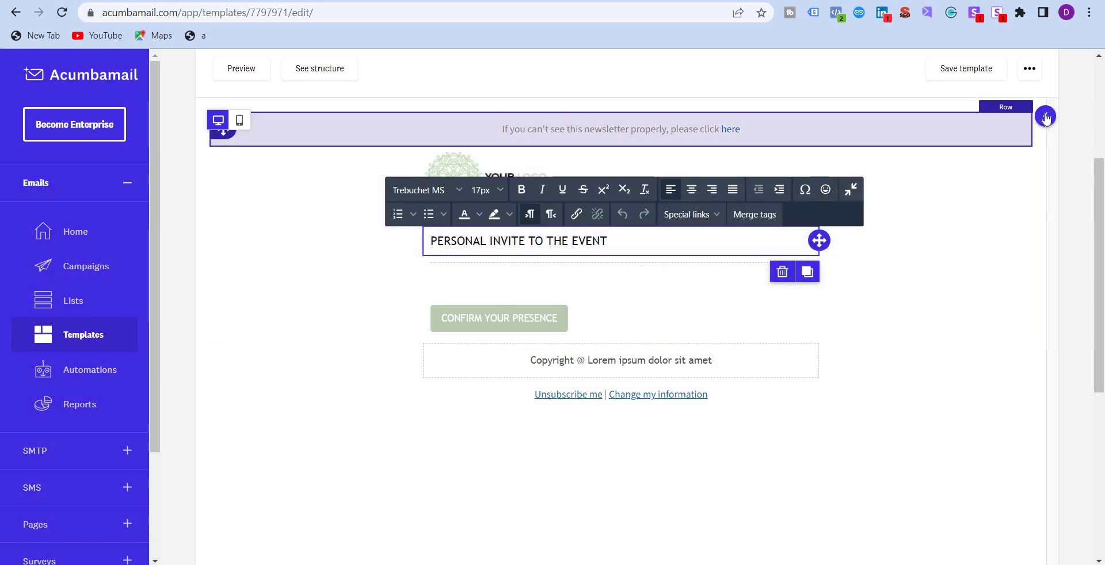
click(1045, 116)
click(1029, 69)
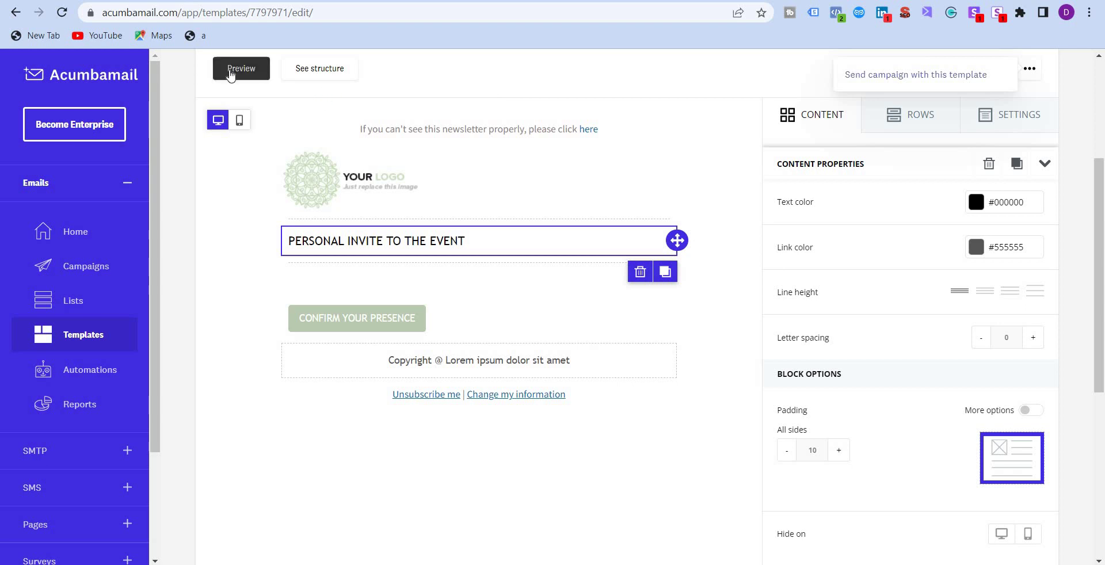
click(236, 71)
Return to the templates list and start a new template from your own templates
click(67, 334)
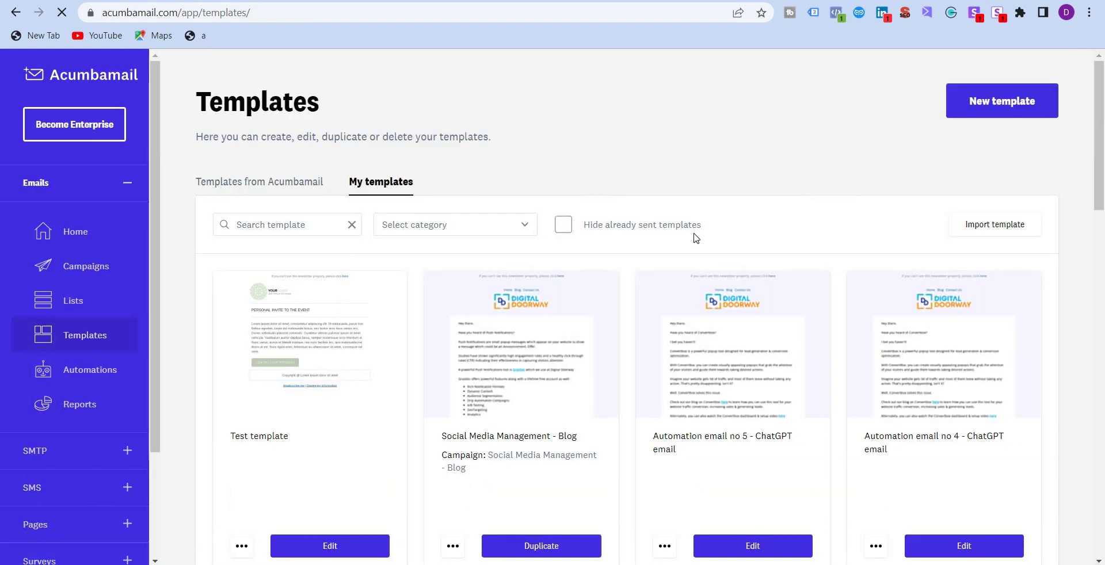
click(992, 99)
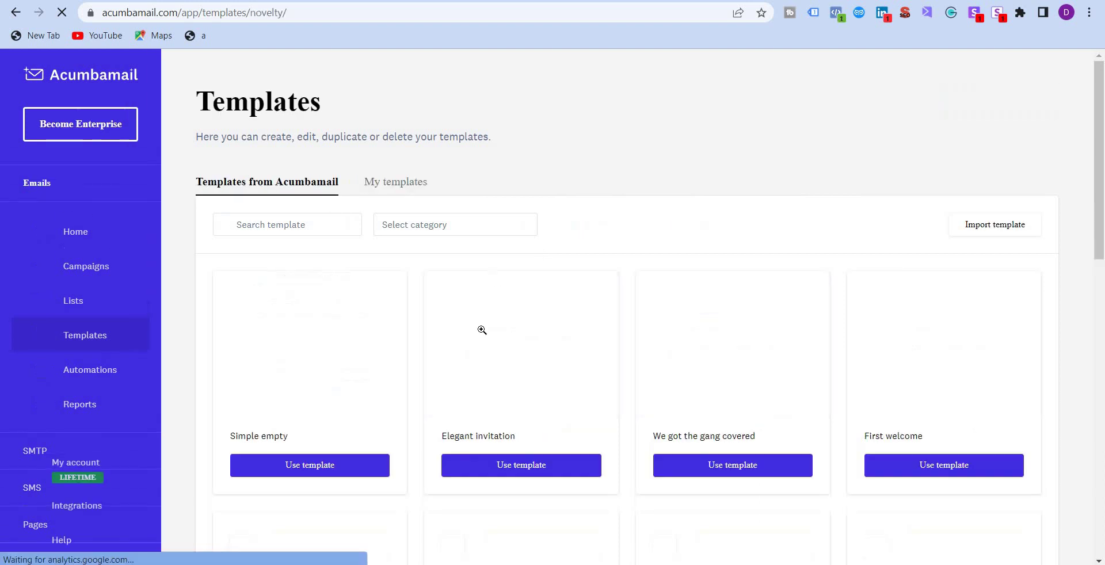
click(388, 182)
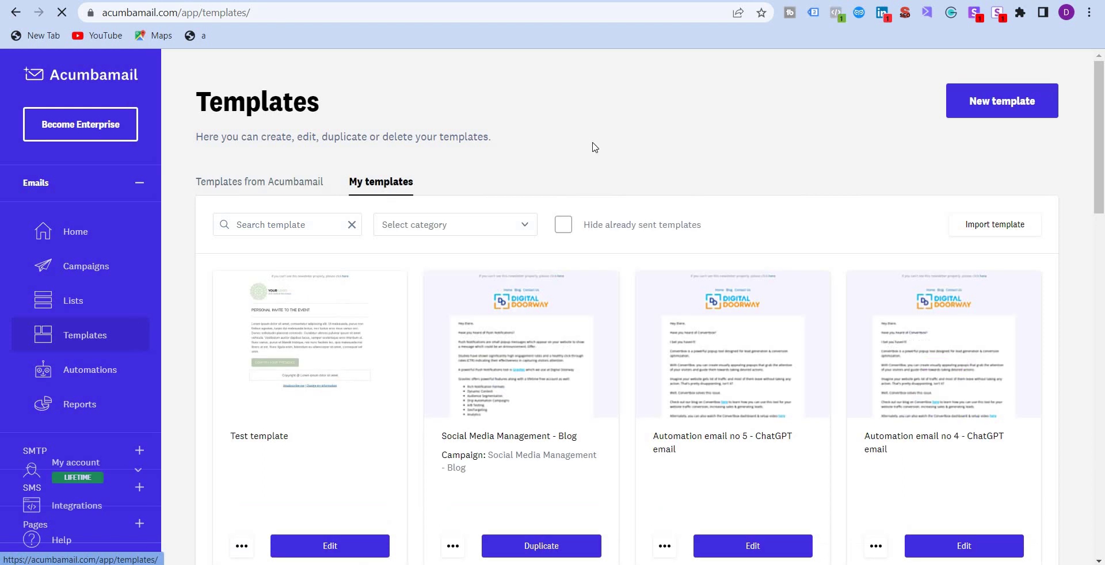
click(1025, 104)
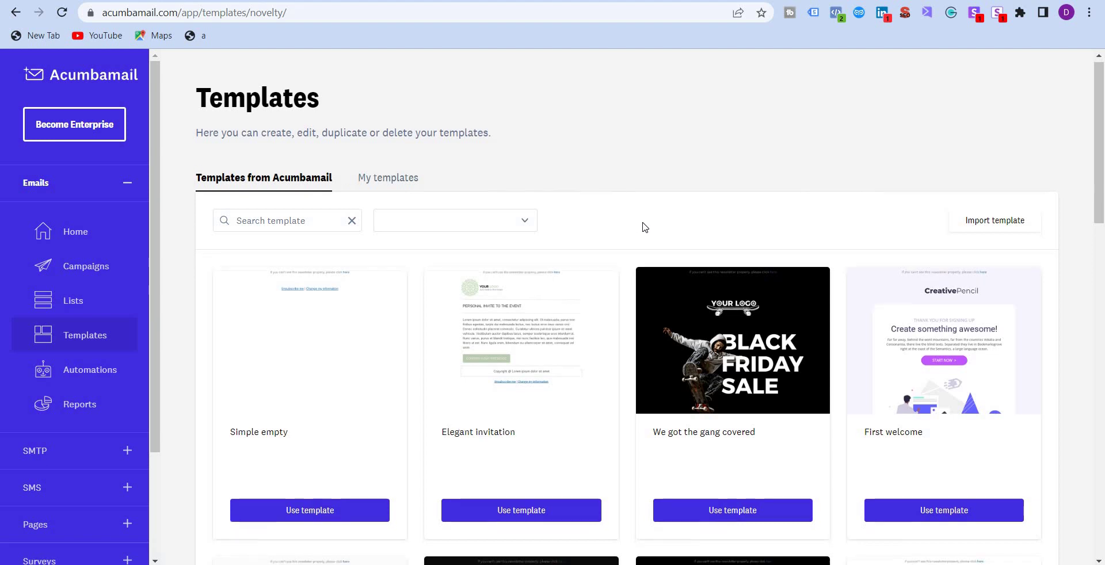
scroll(643, 227, down, 5)
scroll(654, 227, up, 5)
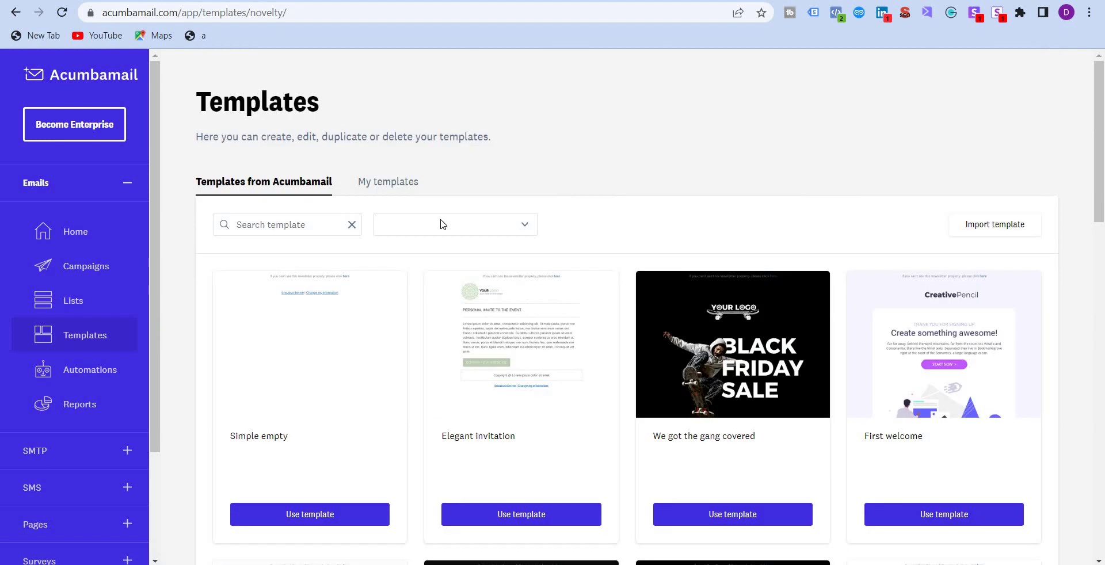
Import a template from pasted HTML named 'Beach vacation' with the ChatGPT email code
click(990, 228)
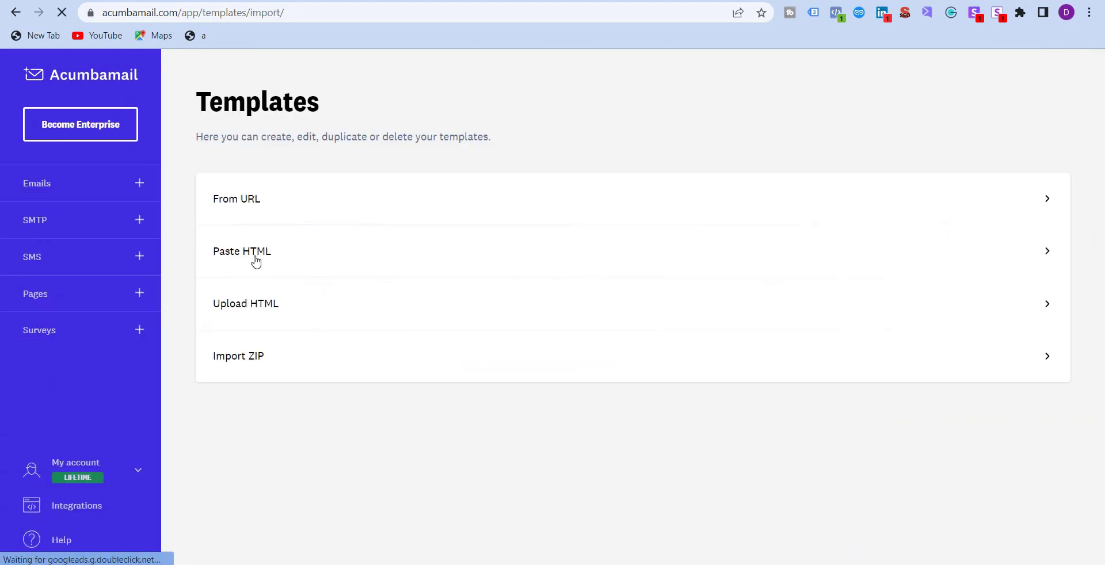
click(256, 254)
click(271, 374)
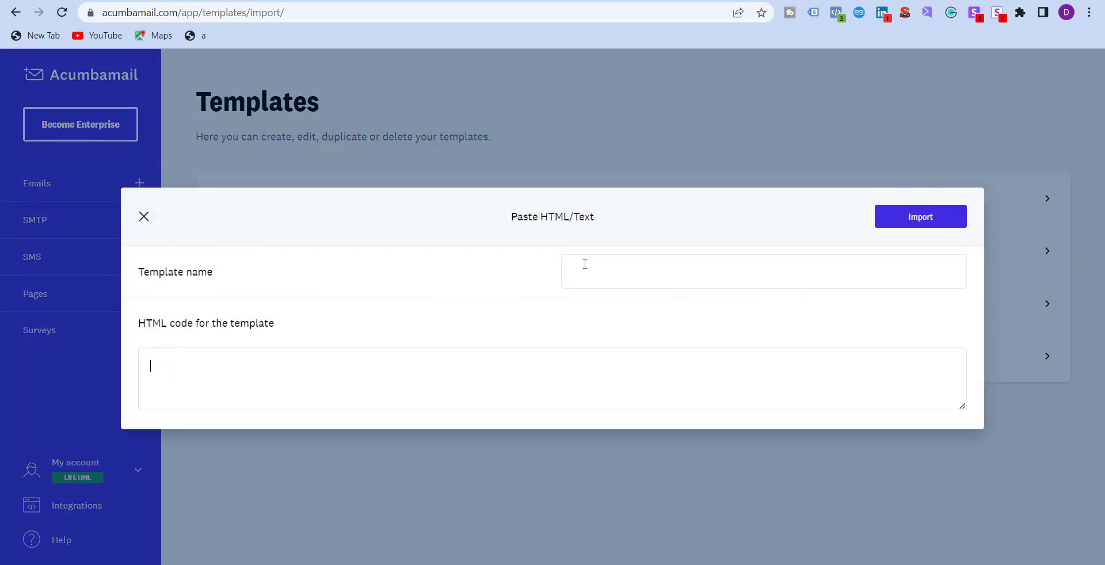
click(587, 263)
text(Beach vacation)
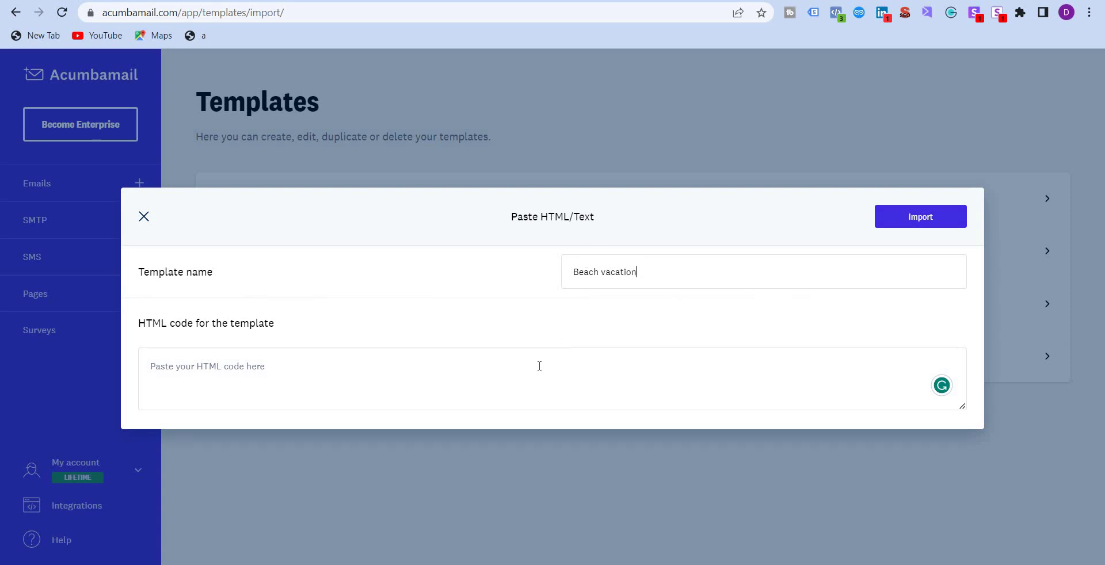
click(539, 366)
key(ctrl+v)
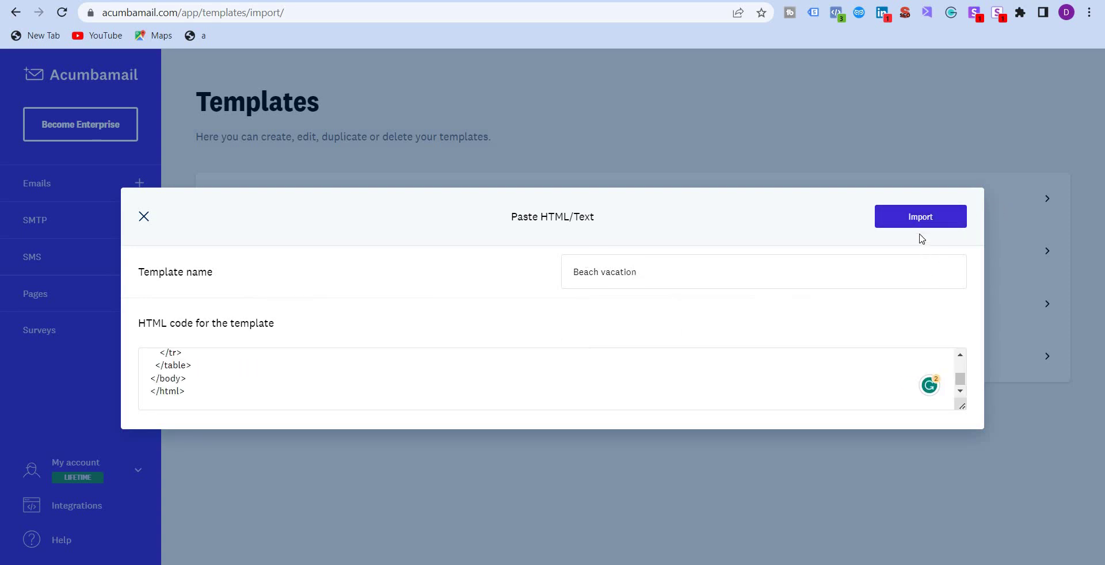
Import the Beach vacation template and scroll through the rendered email
click(921, 218)
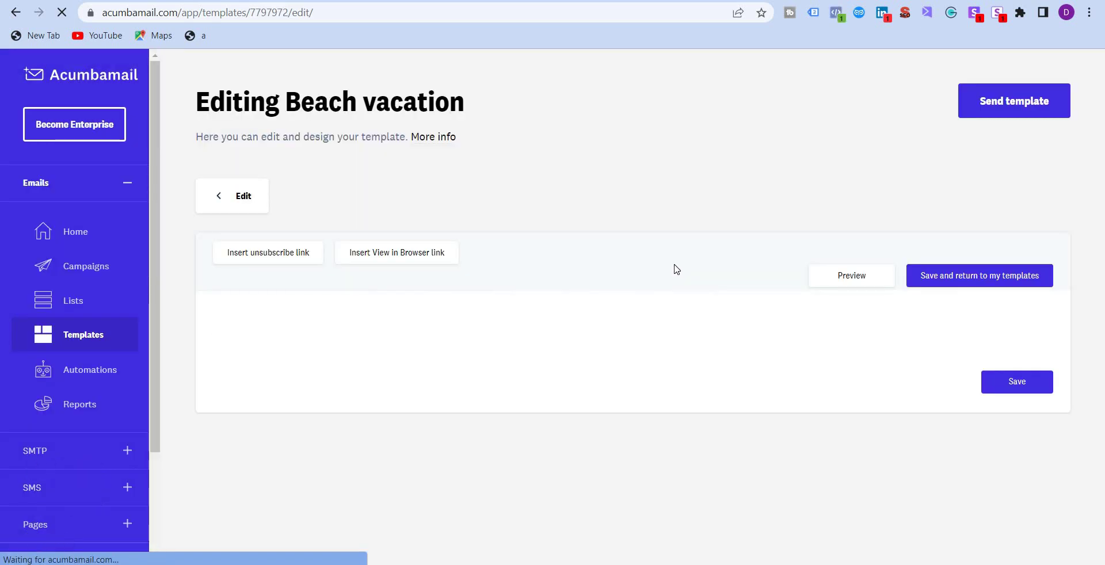
scroll(748, 210, down, 1)
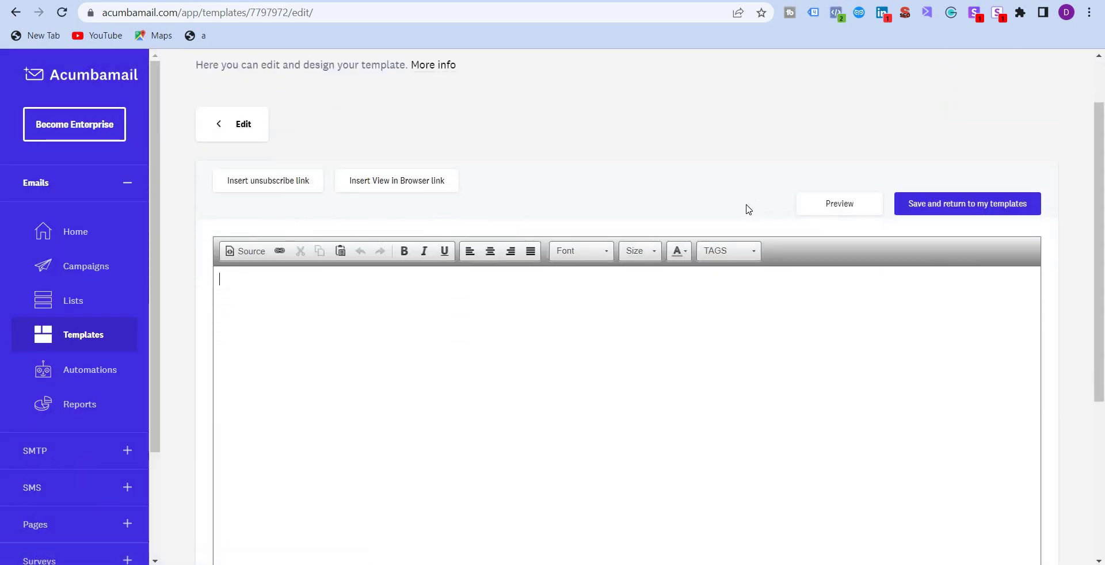
scroll(748, 209, down, 2)
scroll(753, 297, down, 2)
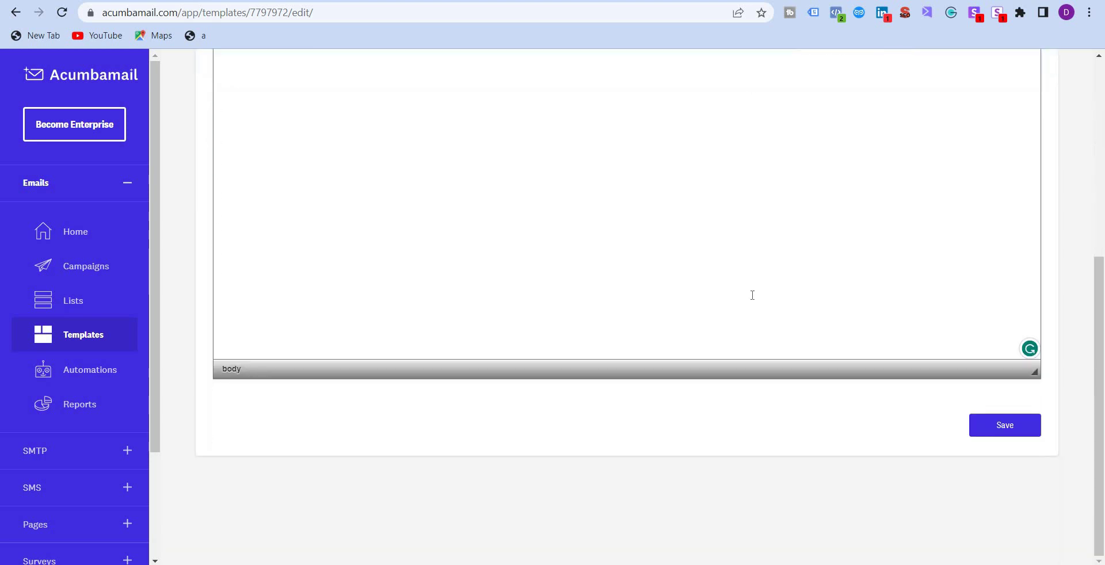
scroll(754, 296, up, 5)
scroll(752, 294, down, 2)
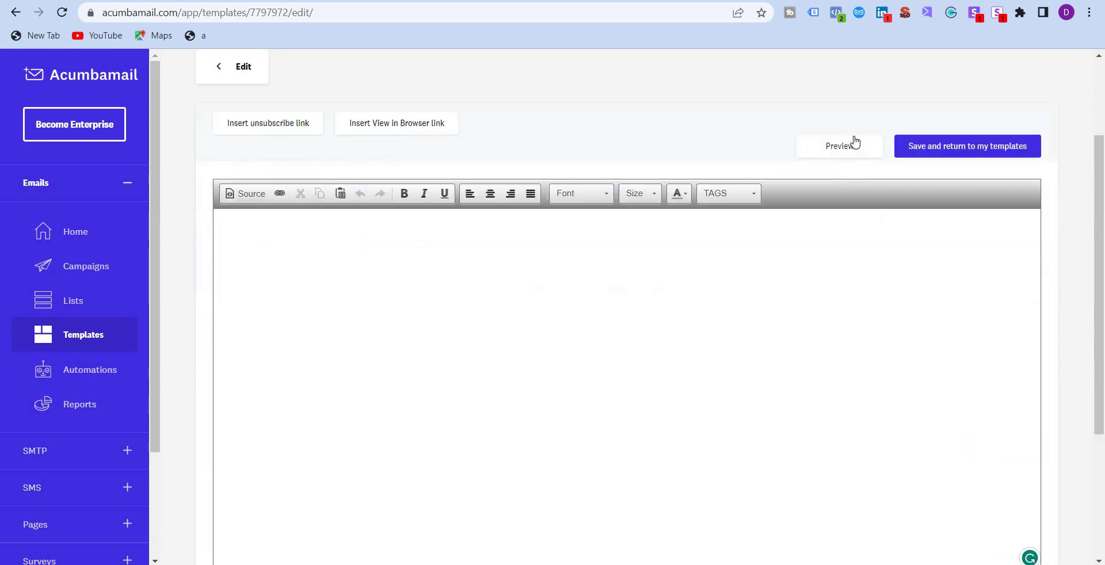
Preview the imported beach email, close the preview, and go back to ChatGPT
click(857, 137)
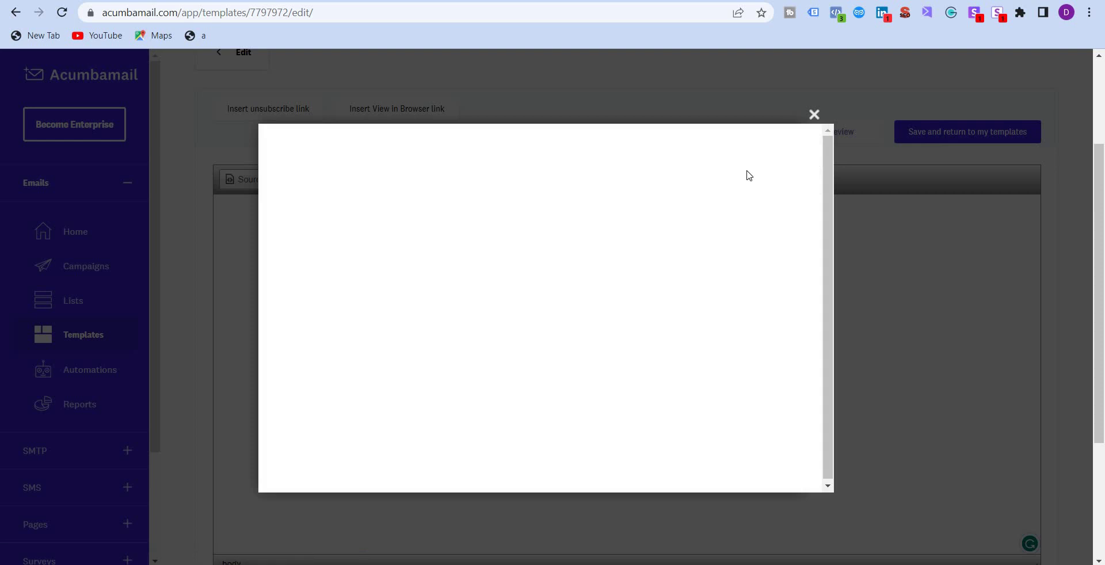
click(811, 113)
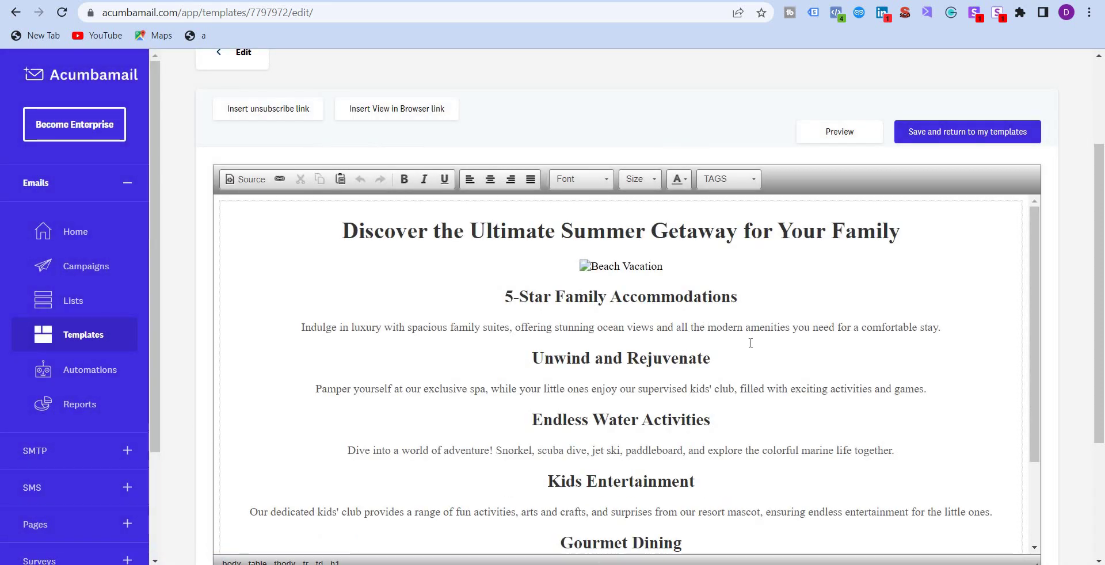
scroll(751, 343, down, 2)
scroll(750, 343, up, 2)
key(ctrl+Tab)
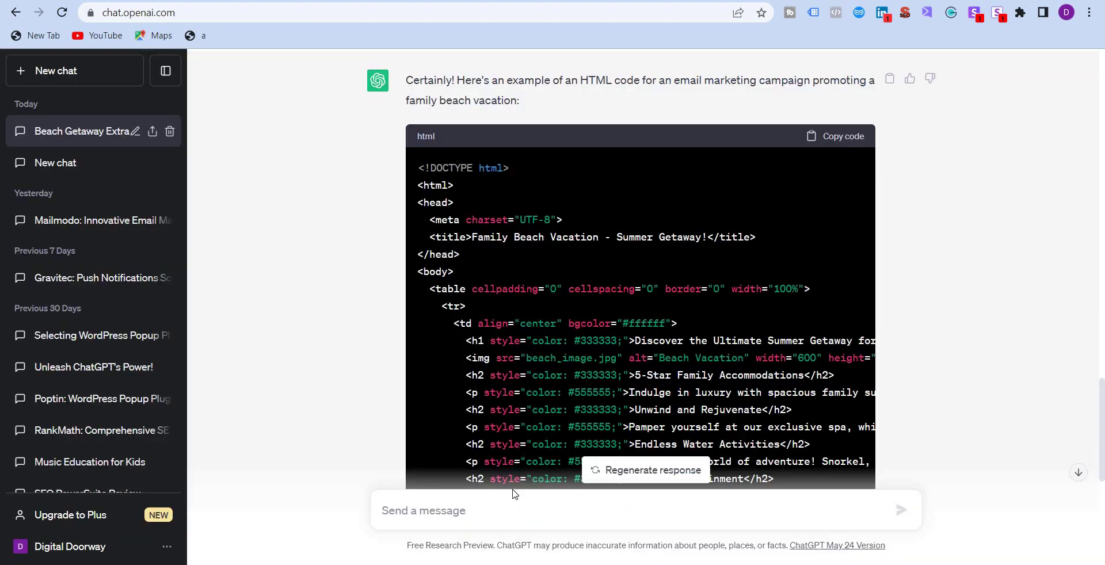
Scroll to the closing tags of ChatGPT's HTML code, then return to the Acumbamail editor
scroll(514, 494, down, 5)
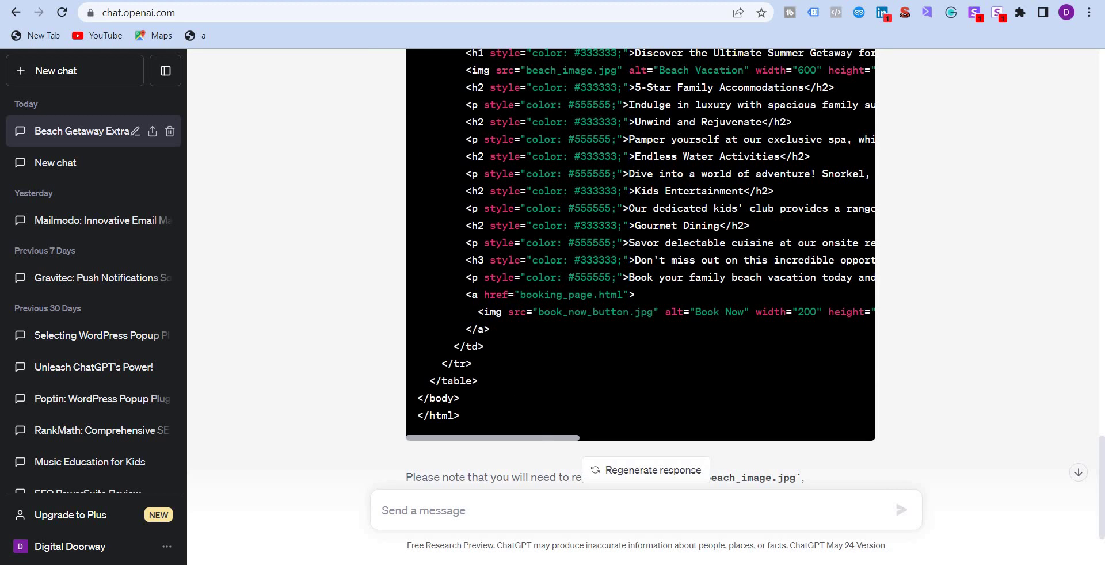
key(ctrl+Tab)
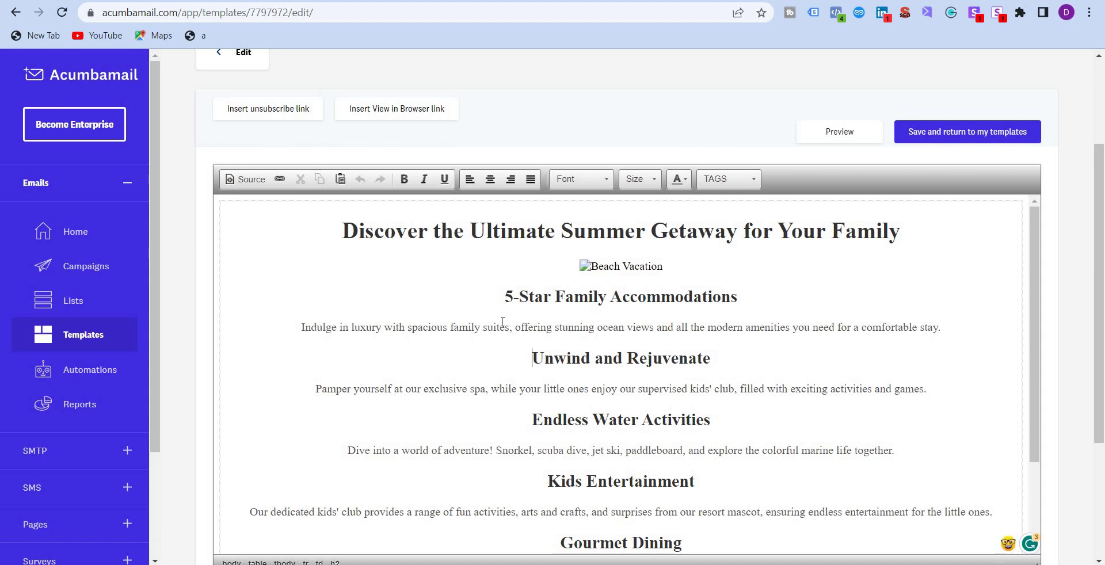
Put 5-Star Family Accommodations on its own line and left-align the first headings and paragraphs
click(499, 304)
key(BackSpace)
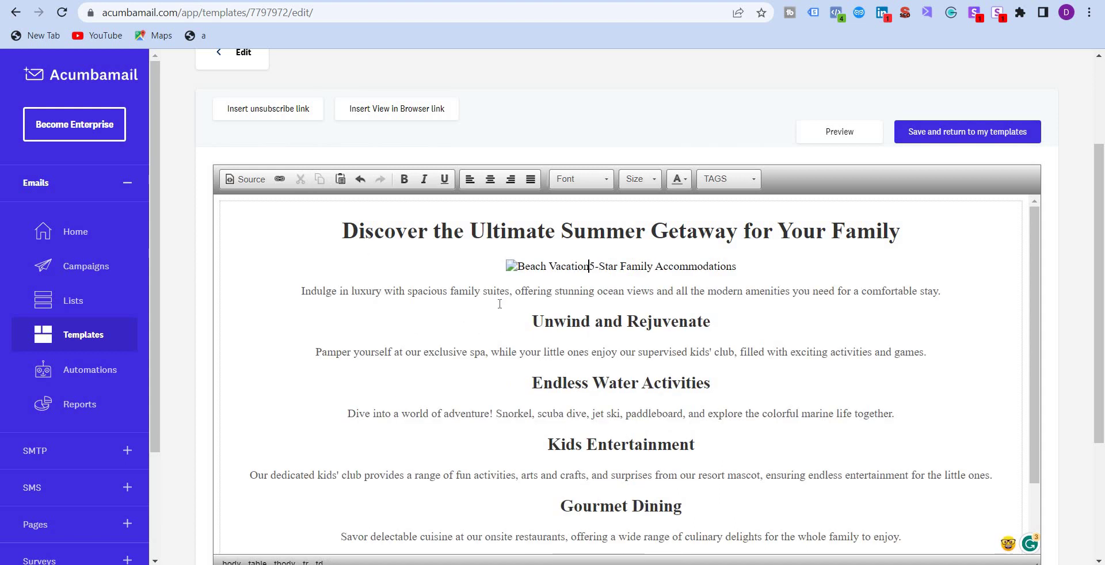
key(Return)
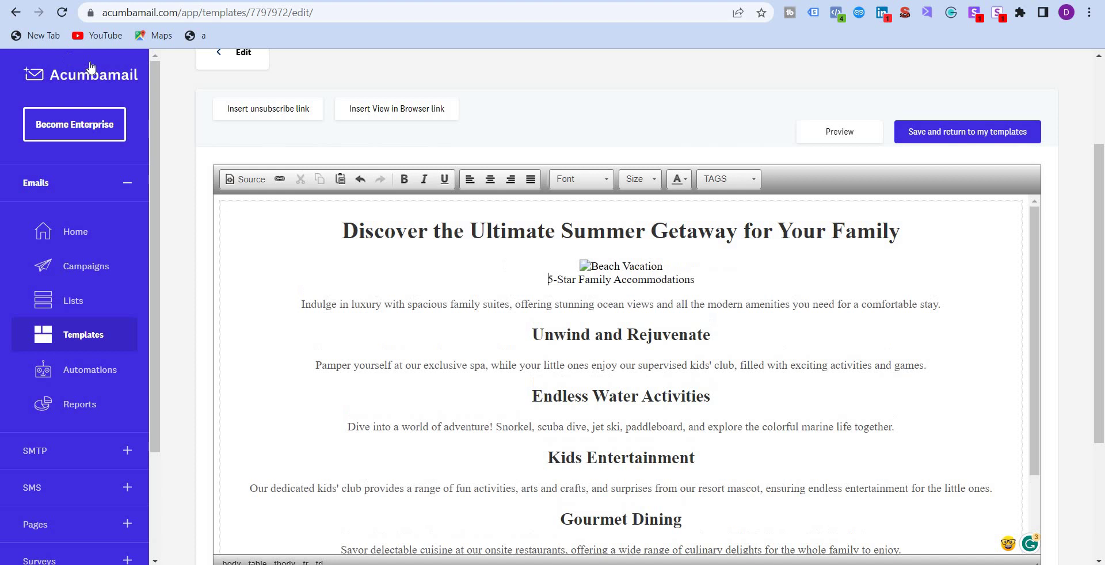
click(469, 186)
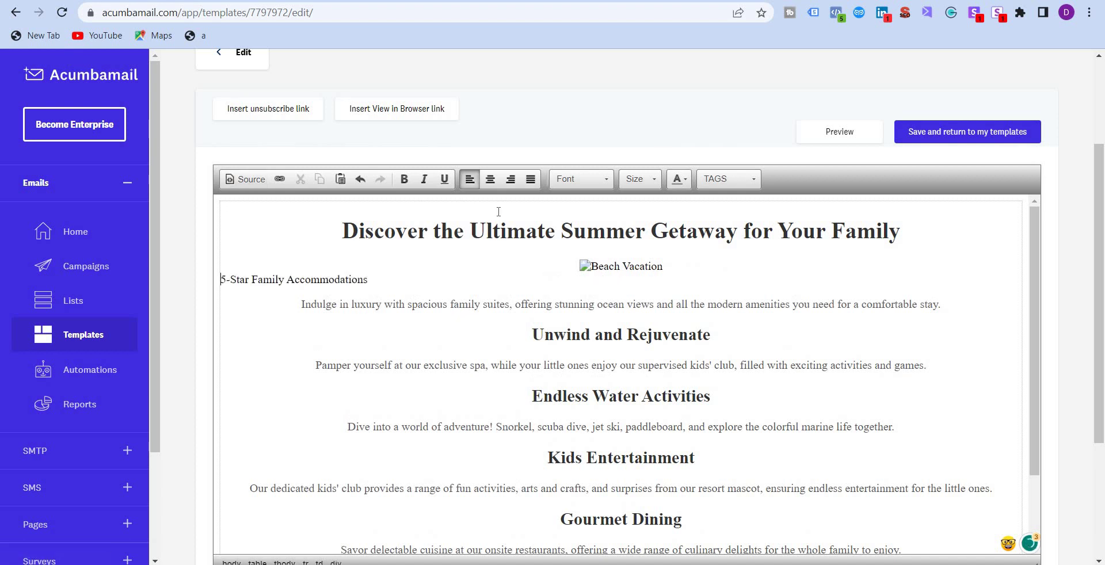
click(470, 180)
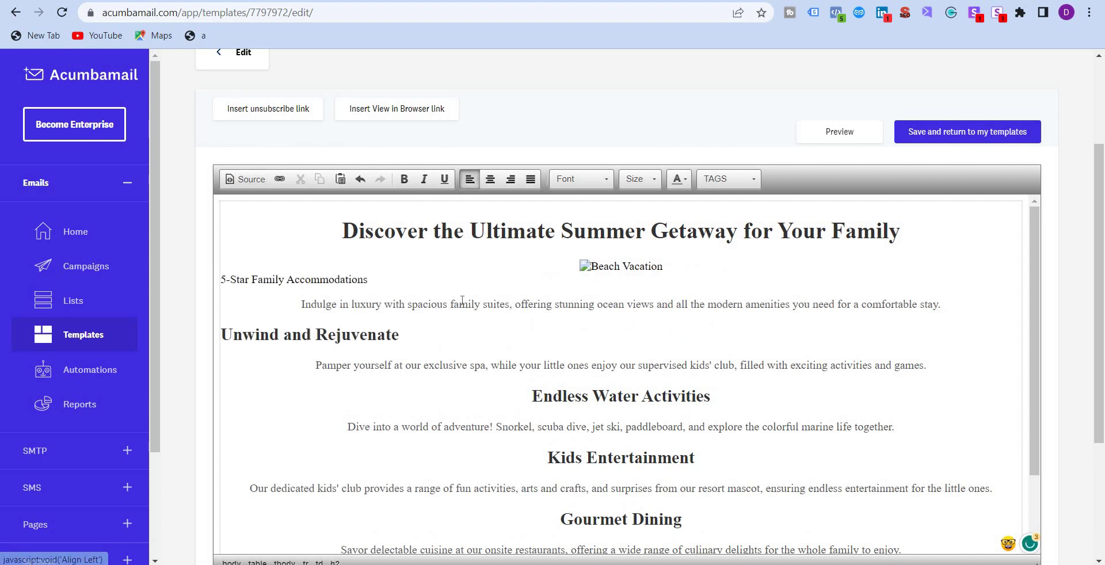
click(281, 306)
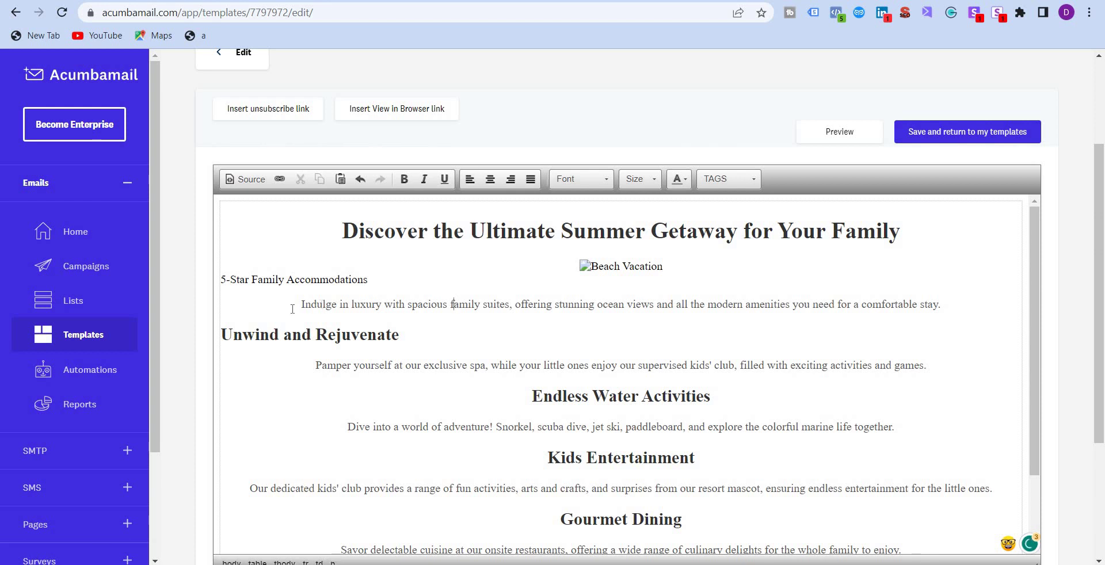
click(469, 182)
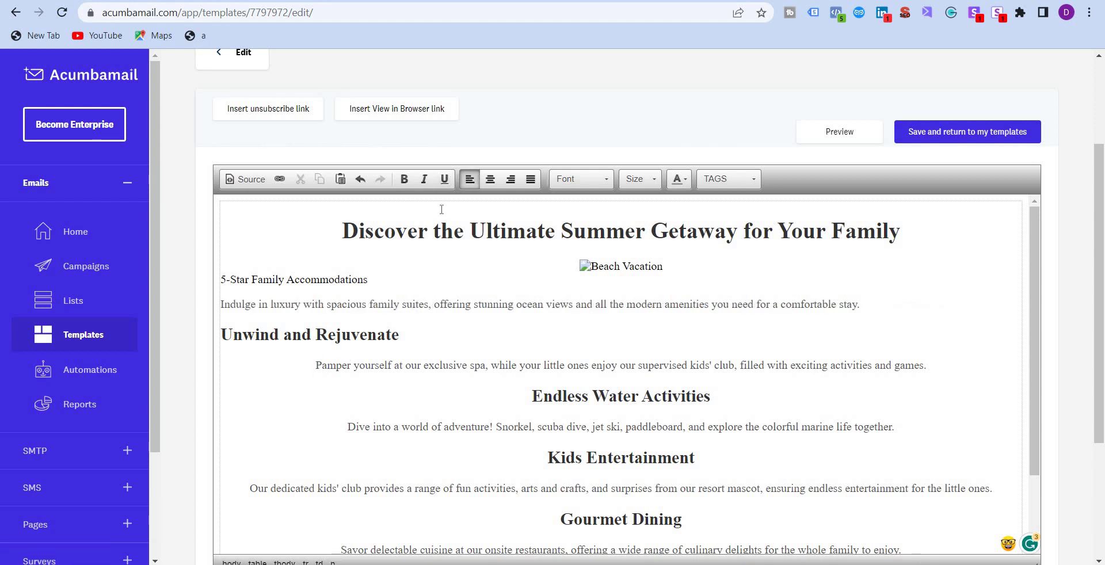
click(413, 325)
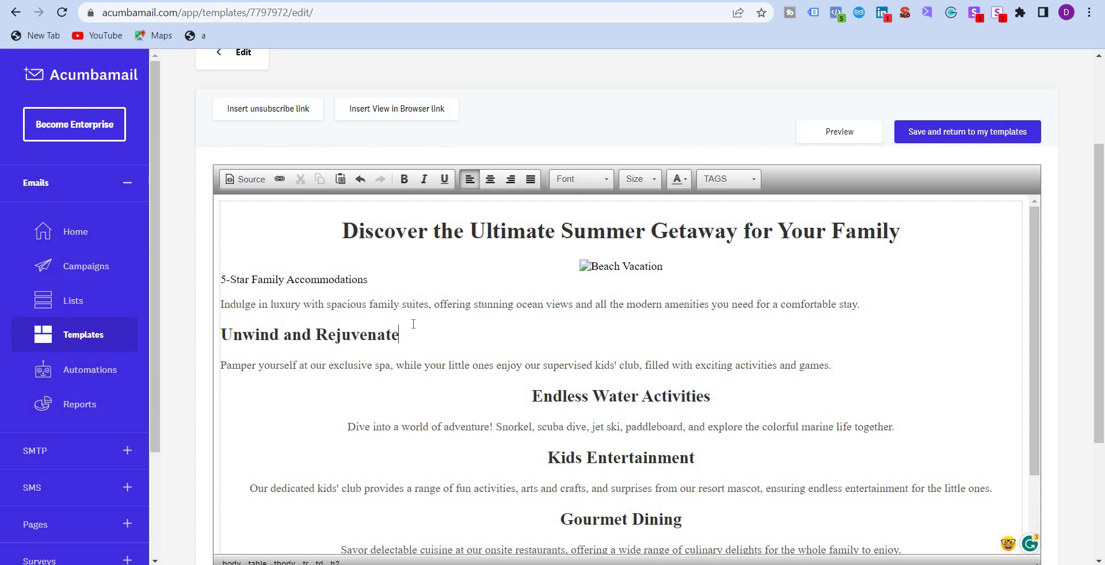
Select all the email text below the title and left-align it
drag(221, 279, 232, 335)
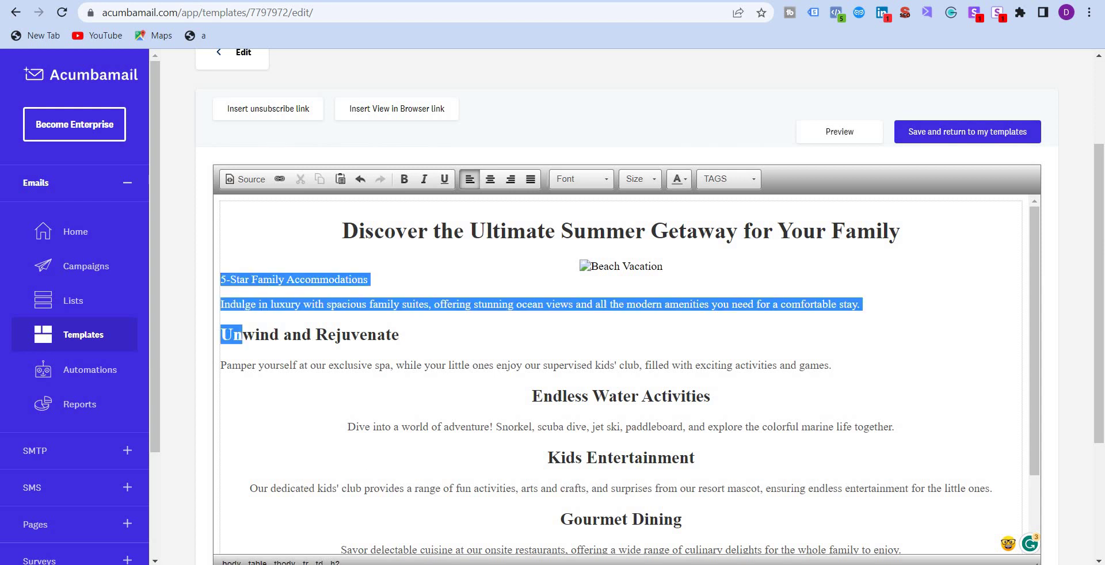
scroll(516, 240, down, 5)
double_click(516, 247)
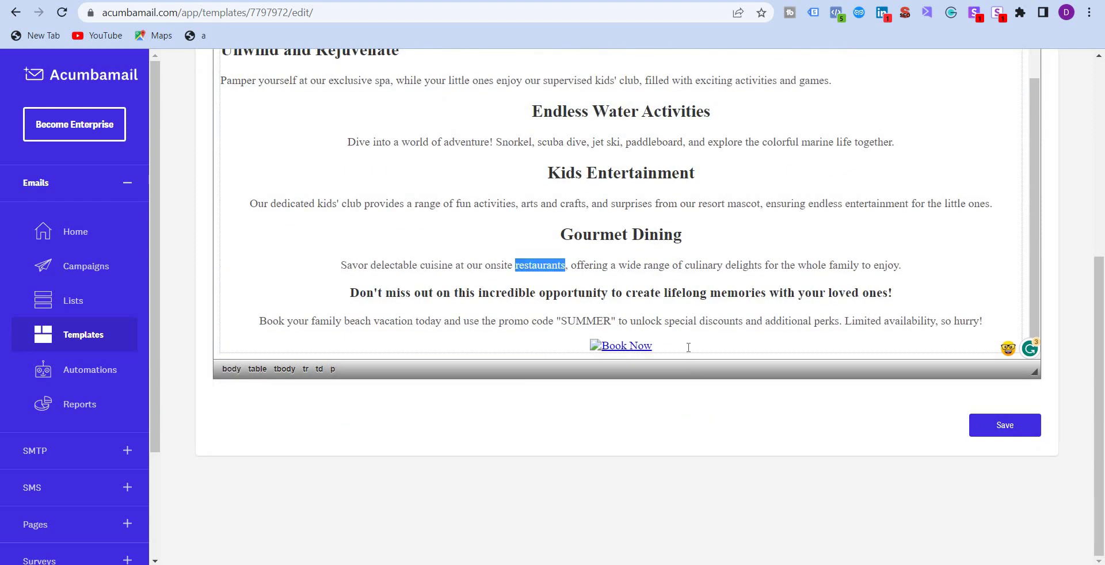
drag(984, 317, 221, 423)
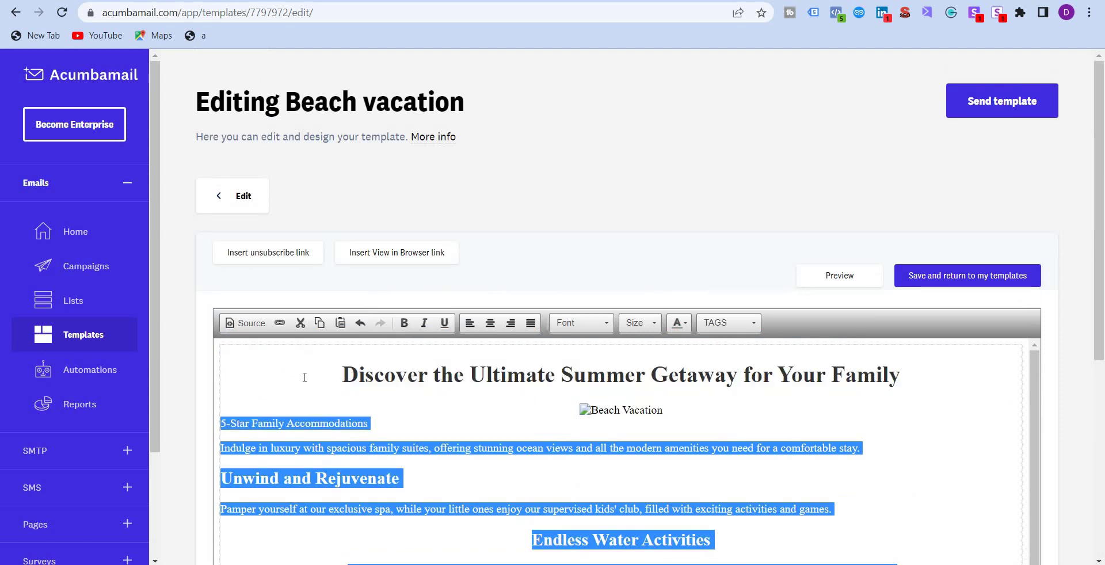
click(470, 323)
scroll(338, 389, down, 3)
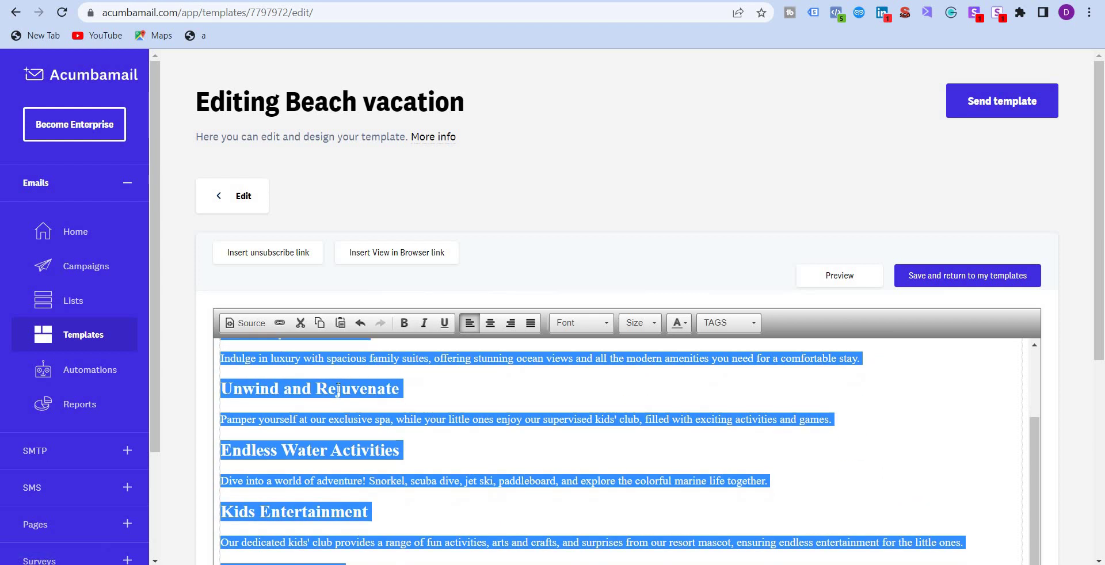
scroll(338, 401, up, 3)
Add an empty line after 'comfortable stay.' and preview the email through its Book Now link
click(874, 460)
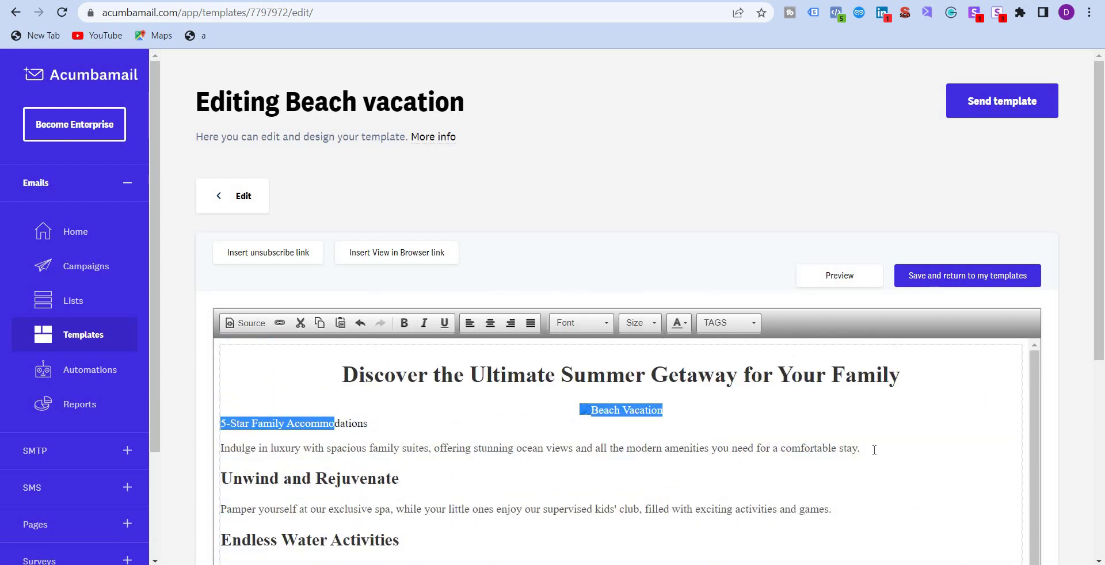
key(Return)
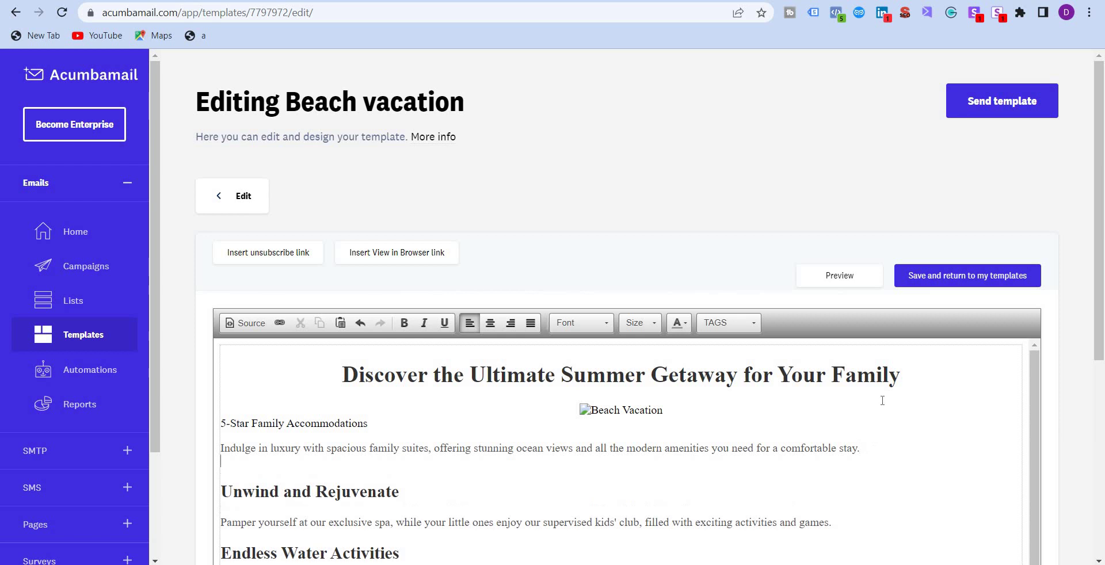
scroll(834, 350, down, 2)
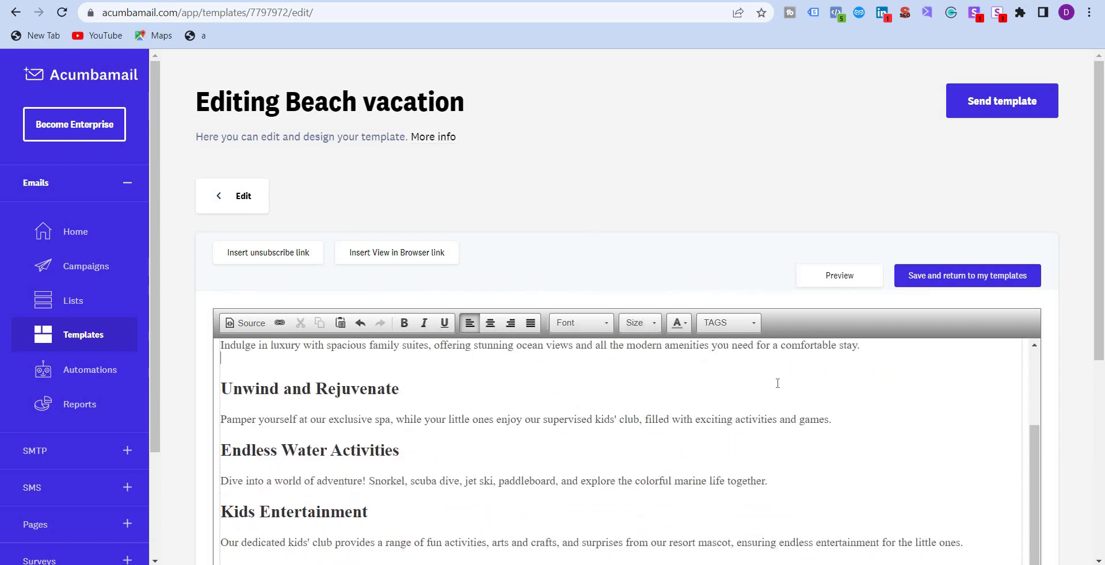
click(854, 270)
scroll(649, 318, down, 7)
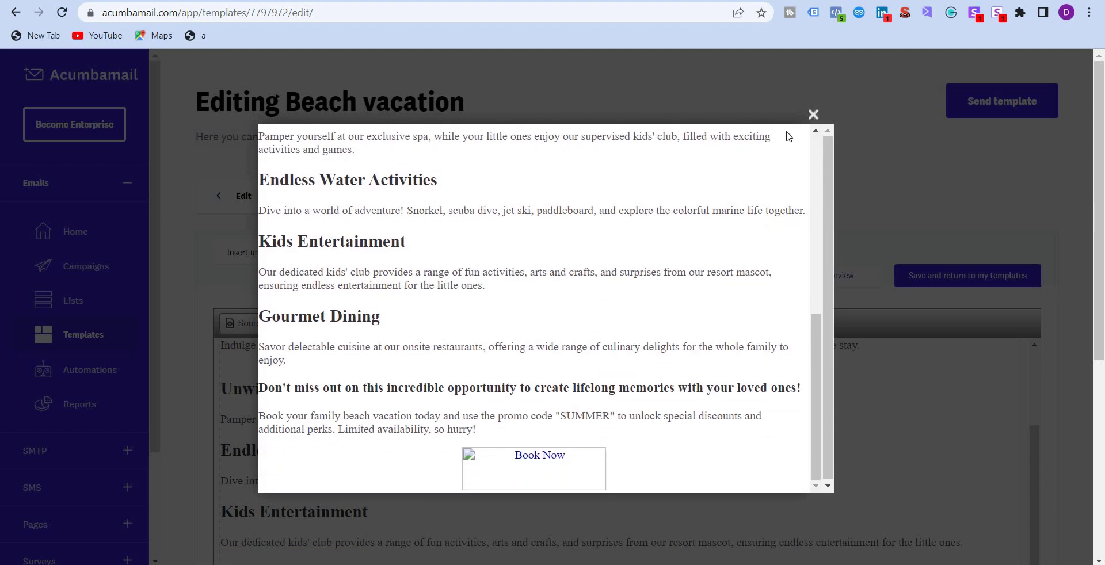
click(814, 115)
scroll(429, 300, down, 4)
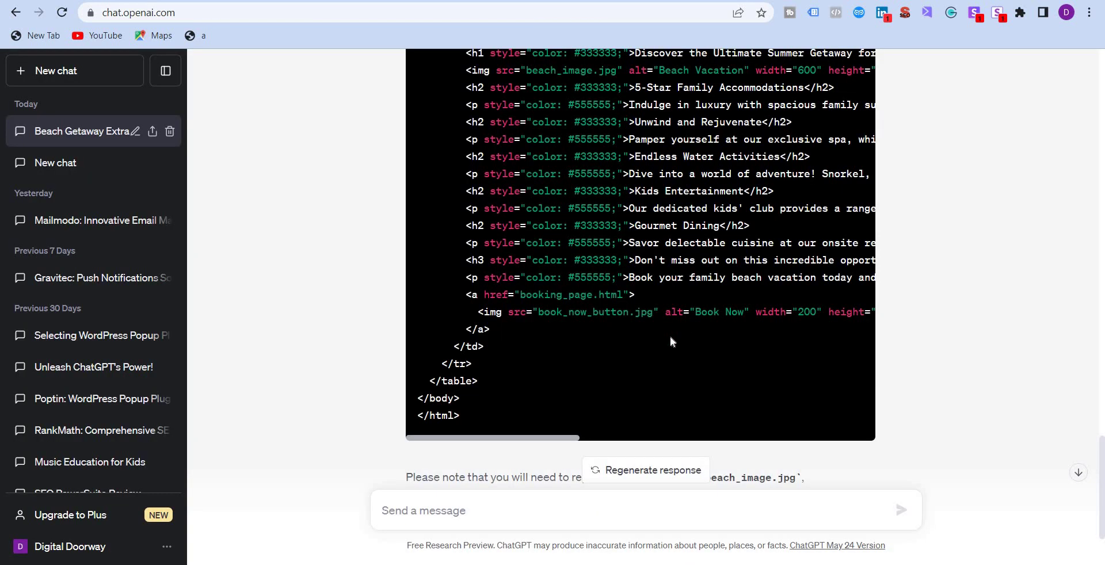
Inspect the bgcolor #ffffff white background value in ChatGPT's HTML email code
scroll(670, 338, up, 2)
scroll(618, 222, up, 2)
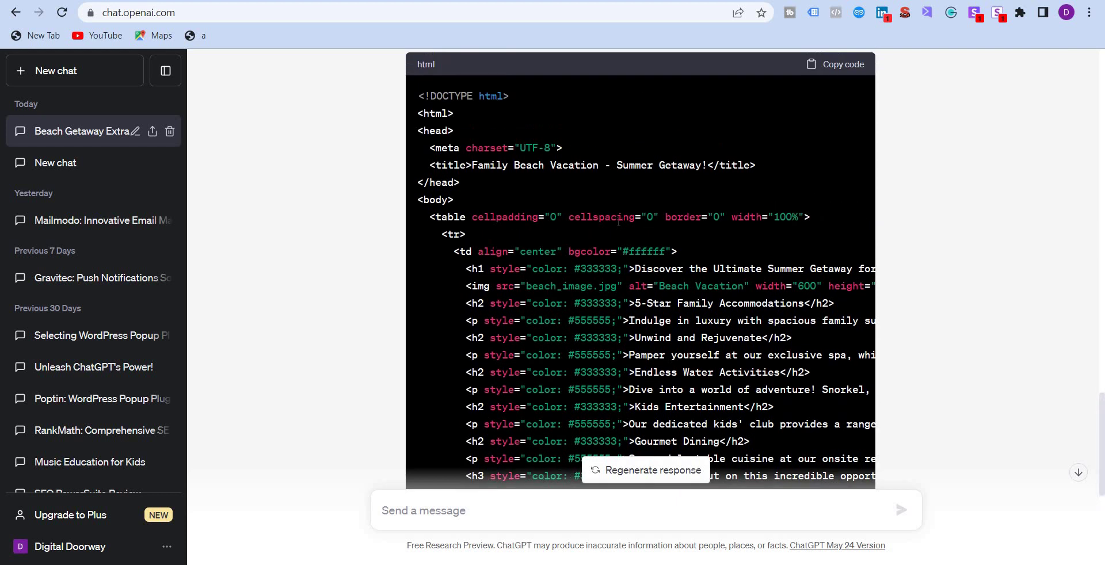
drag(635, 252, 666, 251)
double_click(585, 251)
drag(635, 251, 654, 251)
click(645, 298)
scroll(684, 349, down, 3)
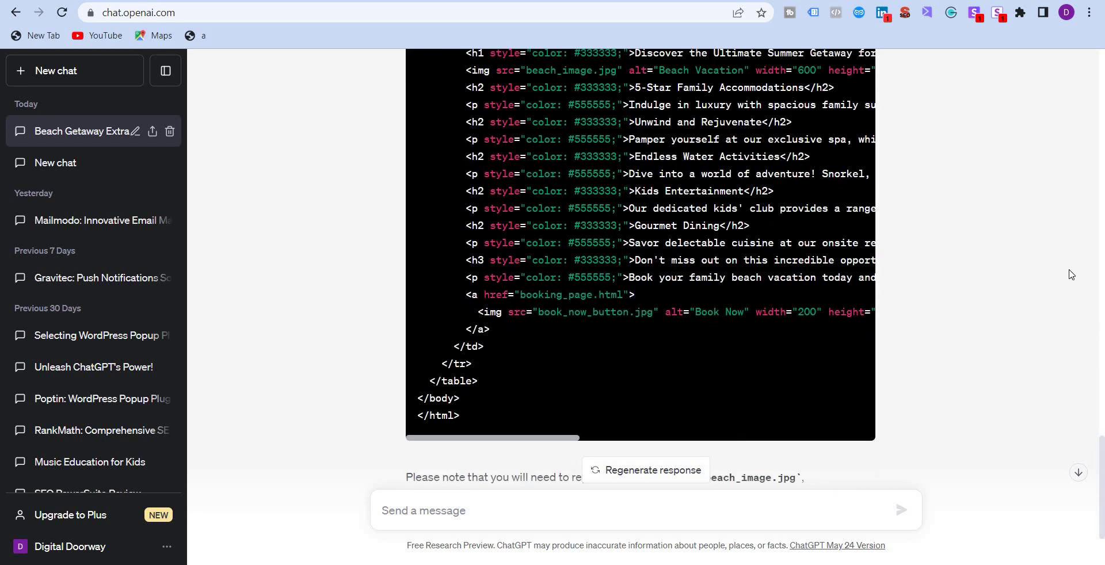
Select the Kids Entertainment paragraph in Acumbamail, then scroll up to ChatGPT's pre-header reply
key(ctrl+Tab)
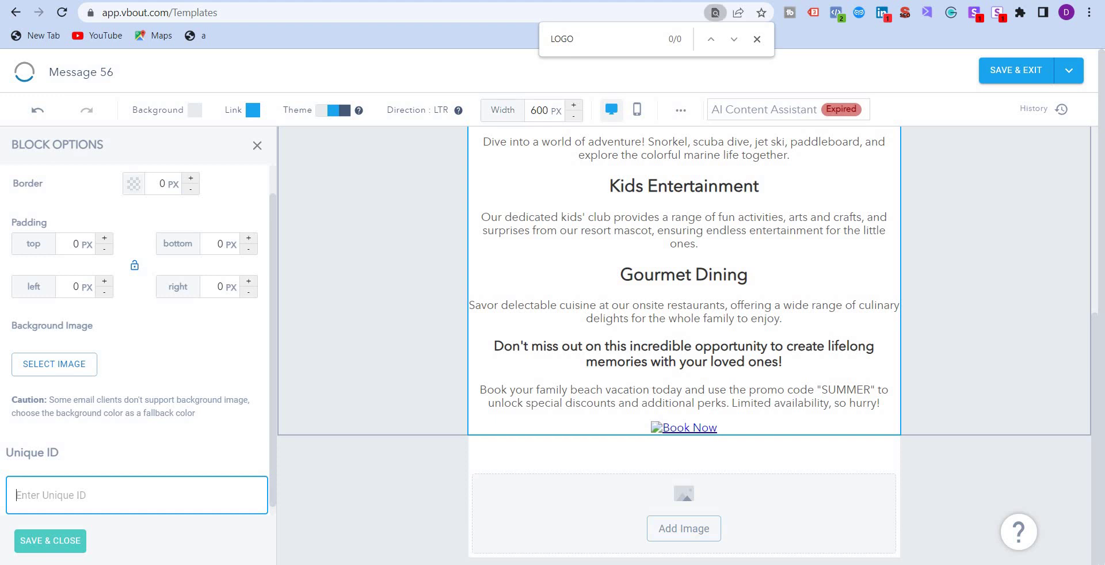
key(ctrl+Tab)
drag(309, 327, 839, 326)
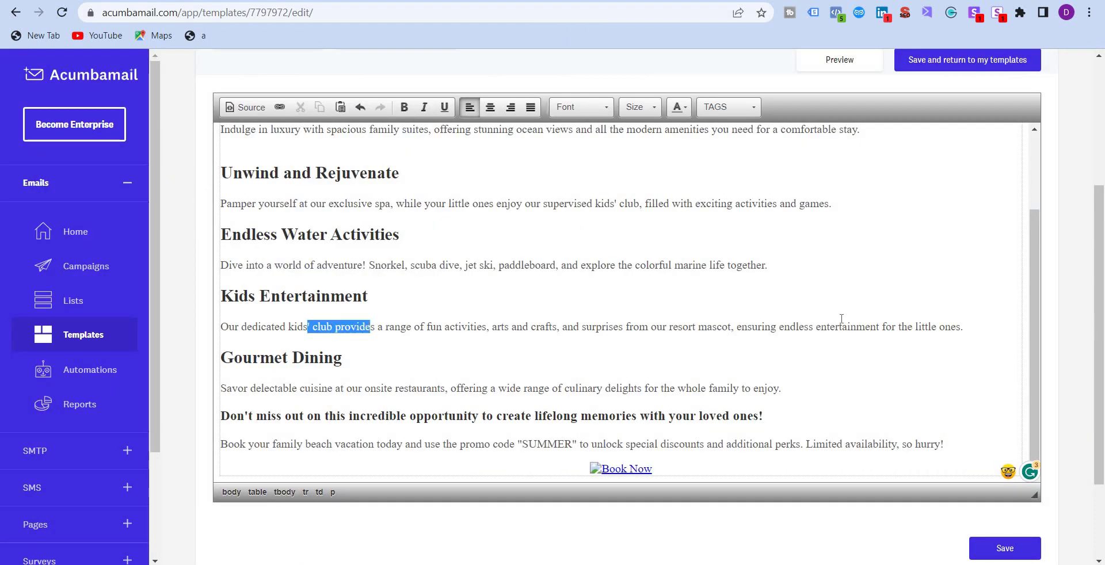
drag(929, 319, 927, 322)
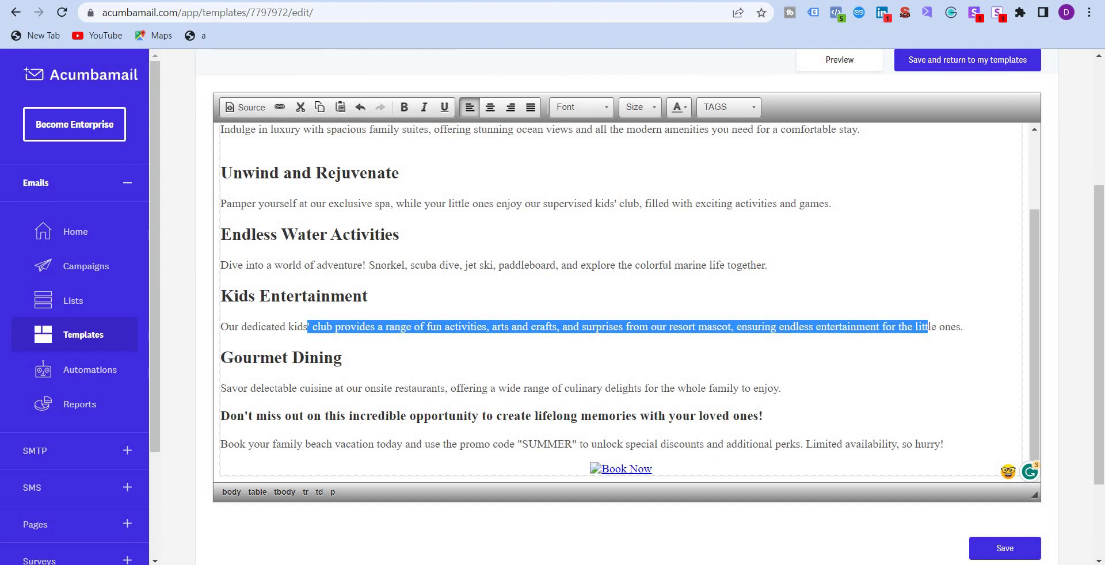
key(ctrl+Tab)
scroll(377, 262, up, 10)
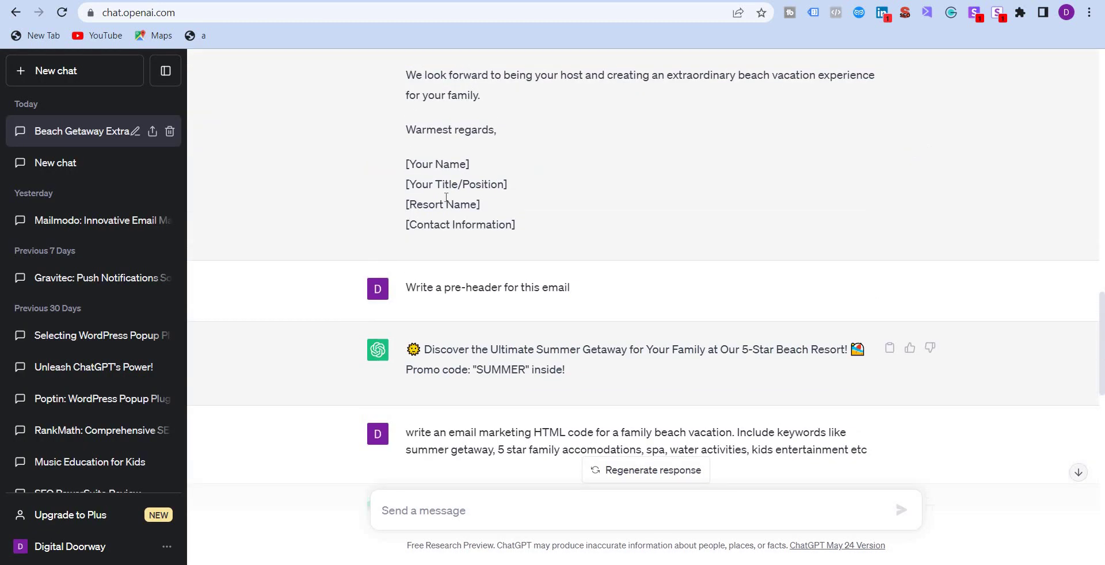
scroll(446, 197, down, 10)
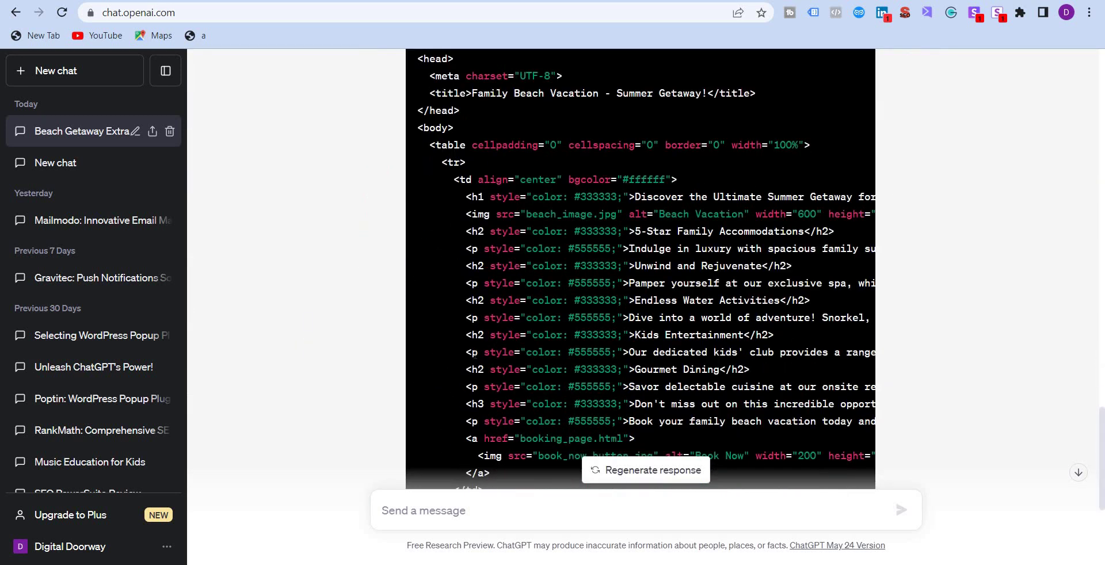